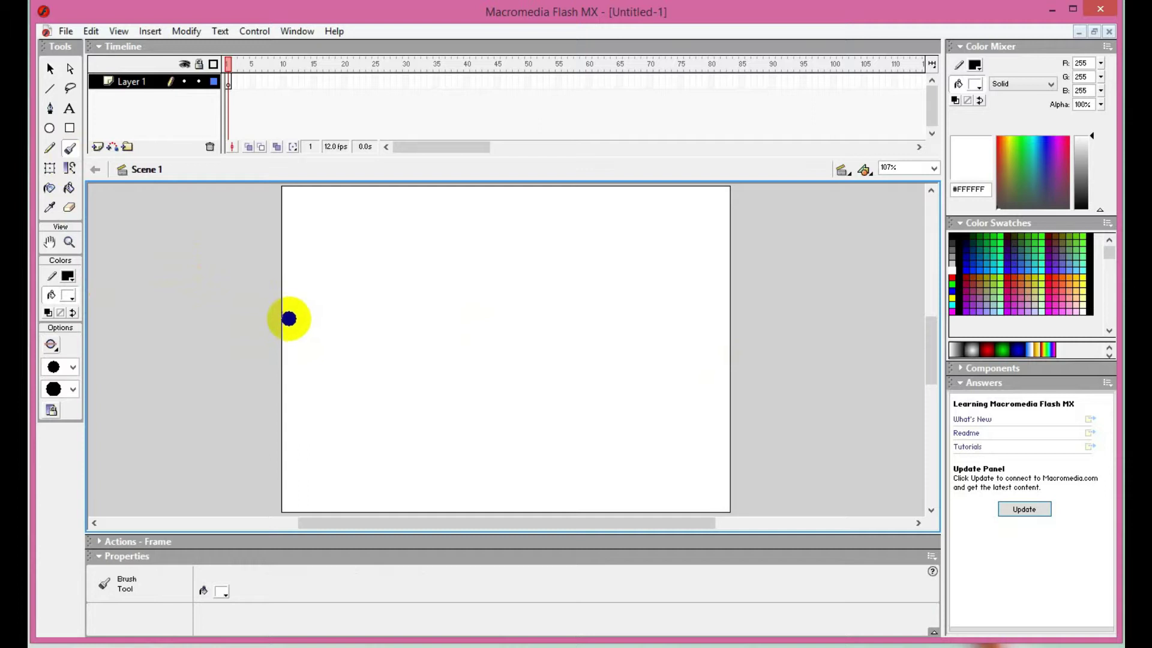
- Brush a closed brown (#663300) ground outline with a wavy upper edge around the lower part of the stage
{"action": "left_click", "coordinate": [90, 31]}
{"action": "left_click", "coordinate": [93, 30]}
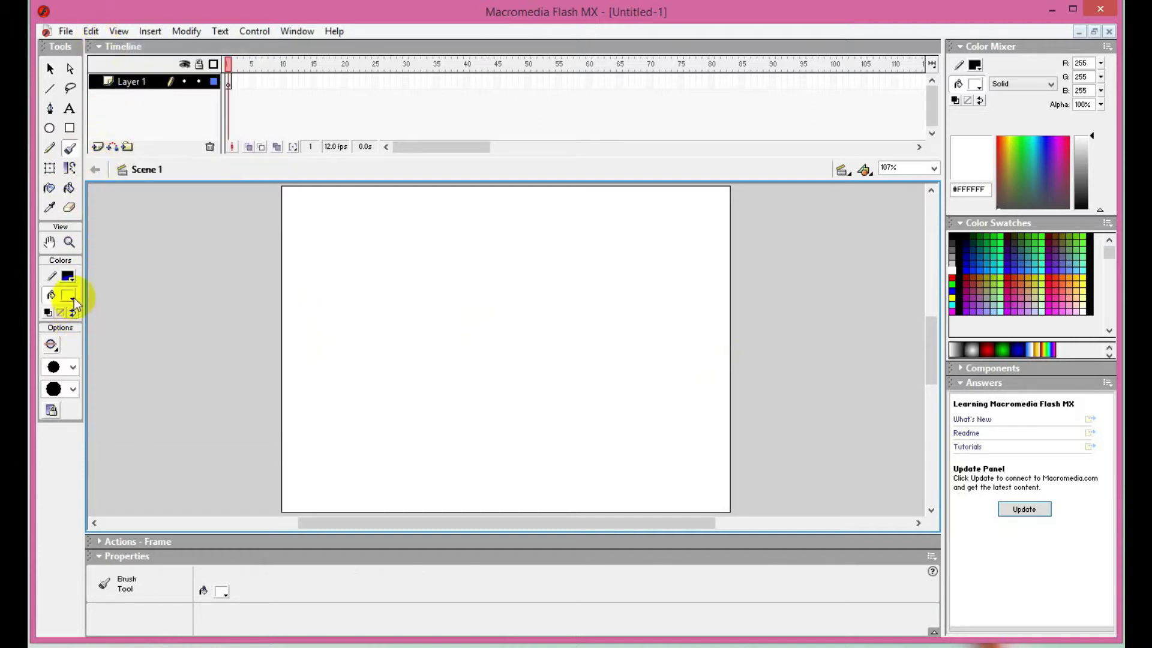
{"action": "left_click", "coordinate": [69, 295]}
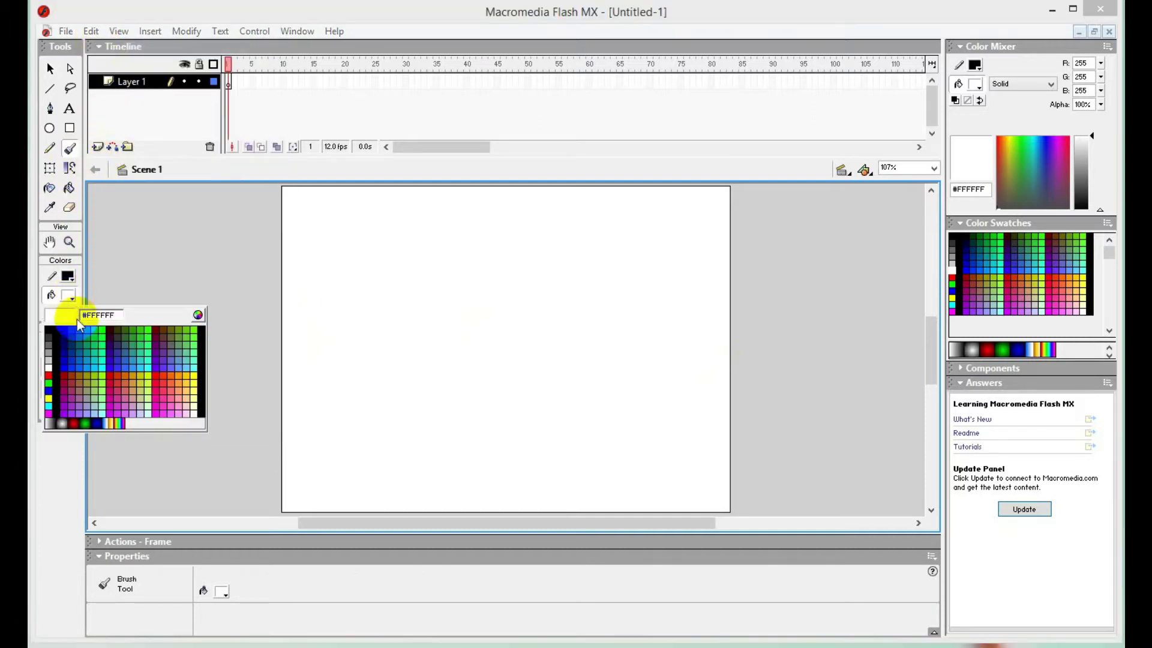
{"action": "left_click", "coordinate": [171, 329]}
{"action": "mouse_move", "coordinate": [282, 331]}
{"action": "left_mouse_down"}
{"action": "mouse_move", "coordinate": [730, 345]}
{"action": "mouse_move", "coordinate": [737, 507]}
{"action": "mouse_move", "coordinate": [282, 510]}
{"action": "mouse_move", "coordinate": [285, 330]}
{"action": "left_mouse_up"}
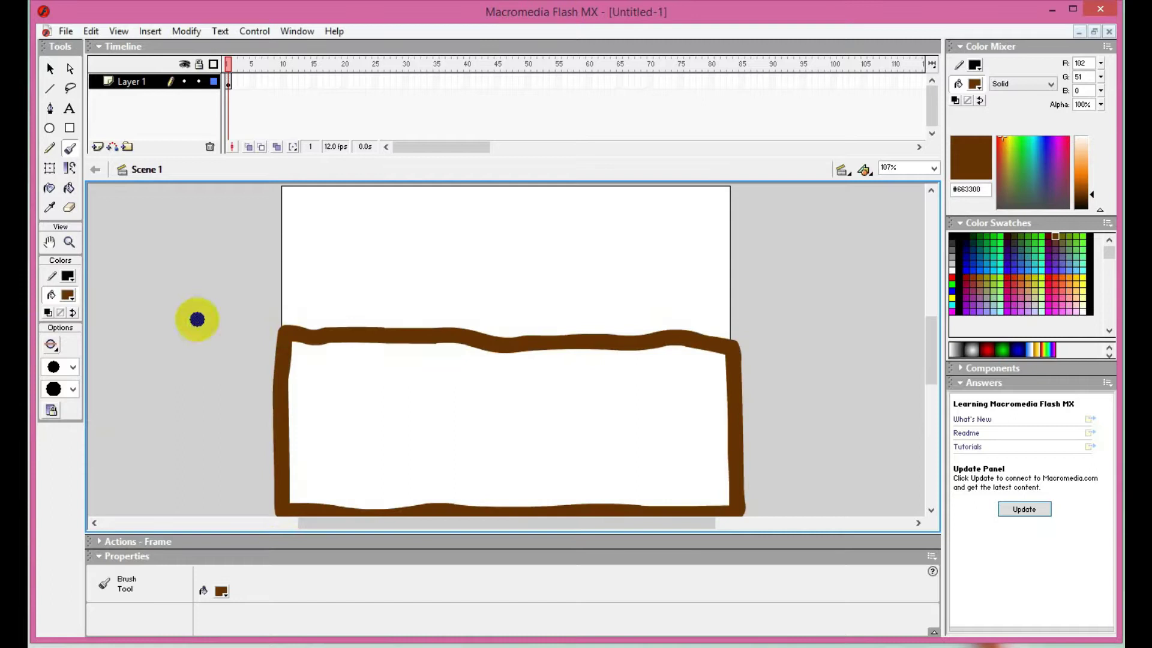
- Fill the inside of the ground outline with the same brown using the Paint Bucket
{"action": "left_click", "coordinate": [69, 189]}
{"action": "left_click", "coordinate": [476, 442]}
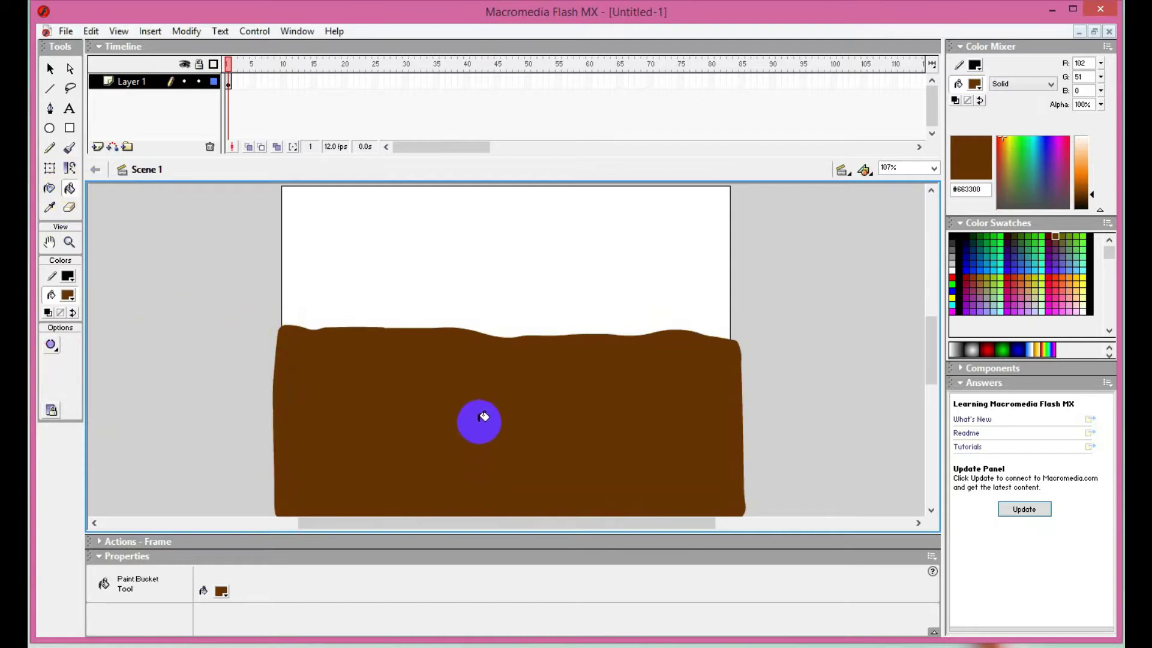
{"action": "left_click", "coordinate": [497, 368]}
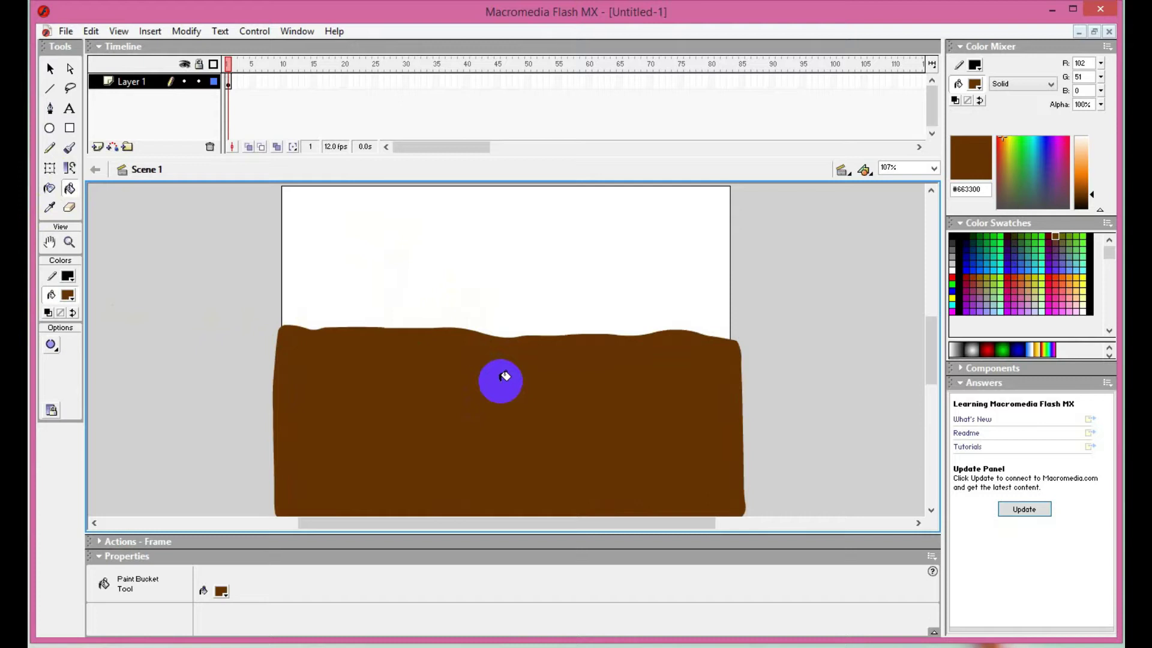
{"action": "left_click_drag", "start_coordinate": [503, 377], "coordinate": [445, 355]}
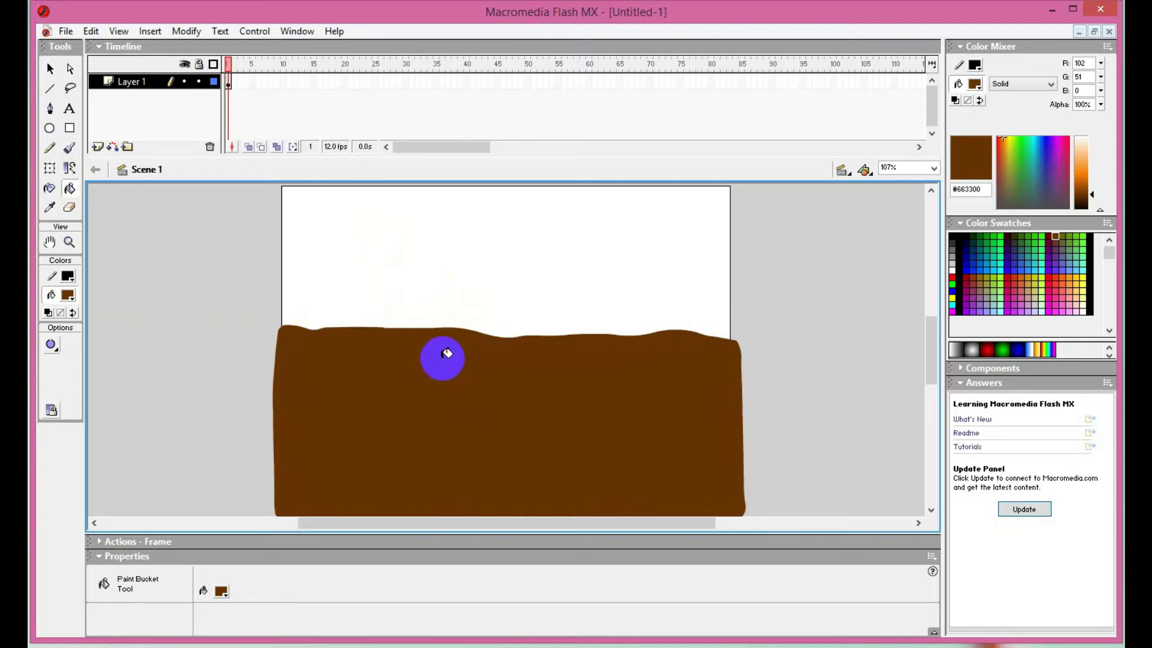
{"action": "left_click_drag", "start_coordinate": [446, 354], "coordinate": [425, 340]}
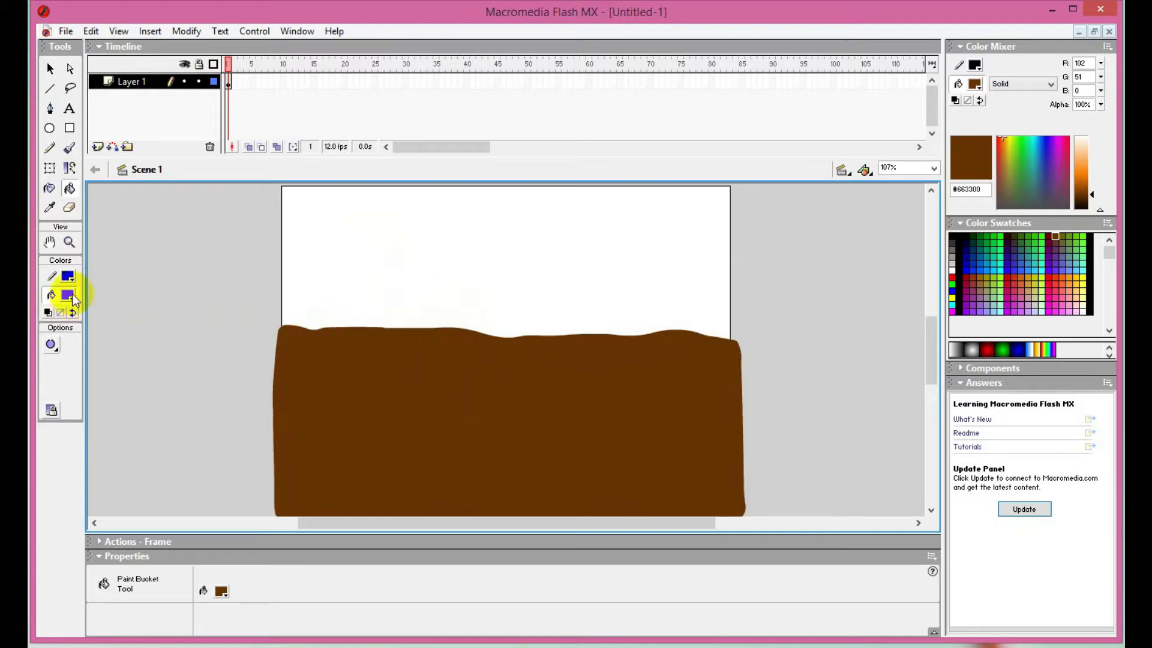
- Recolour the ground shape to green #339900 with the Paint Bucket
{"action": "left_click", "coordinate": [71, 296]}
{"action": "left_click", "coordinate": [159, 340]}
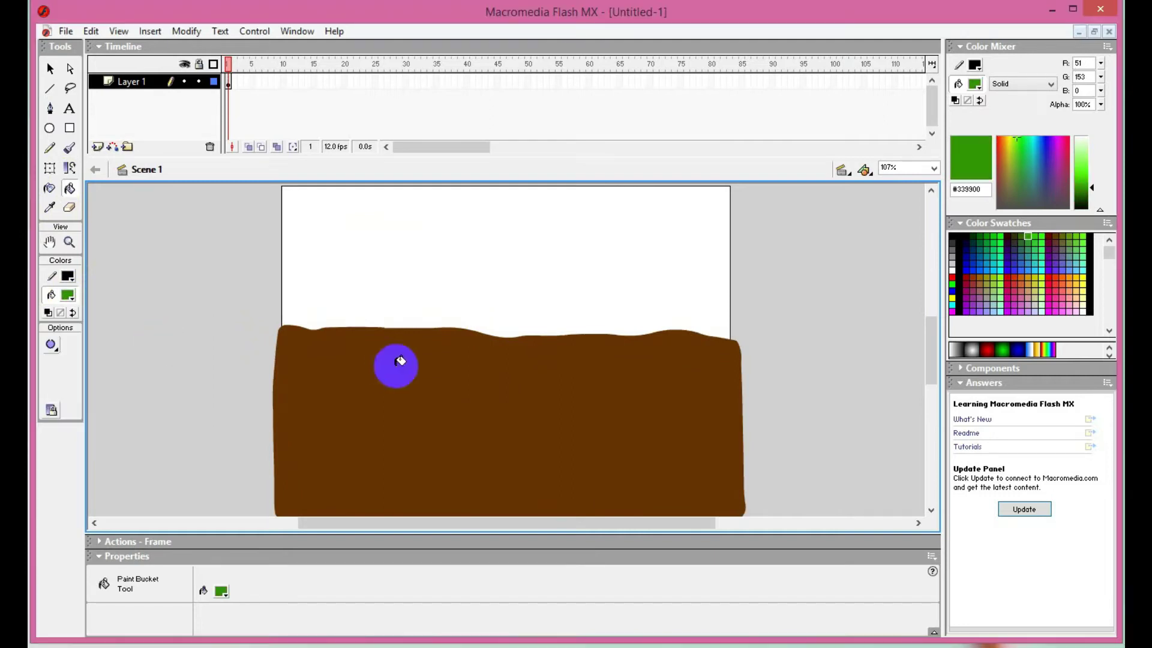
{"action": "left_click", "coordinate": [400, 362]}
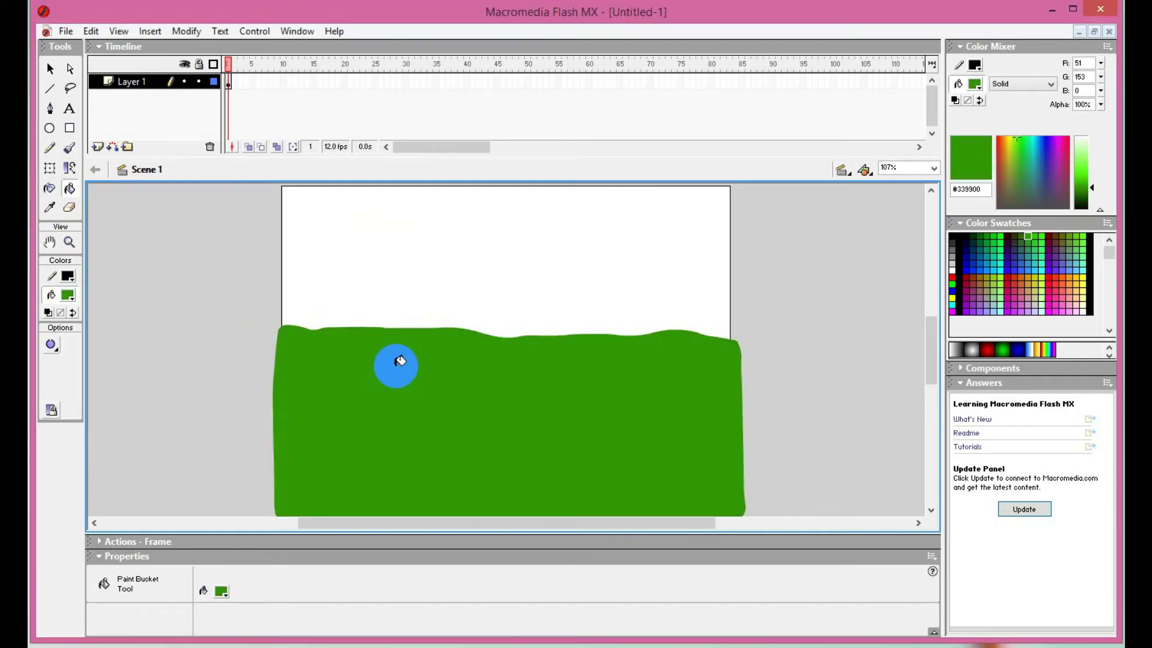
- Switch to the Brush tool with the dark red fill colour #660000
{"action": "left_click", "coordinate": [70, 147]}
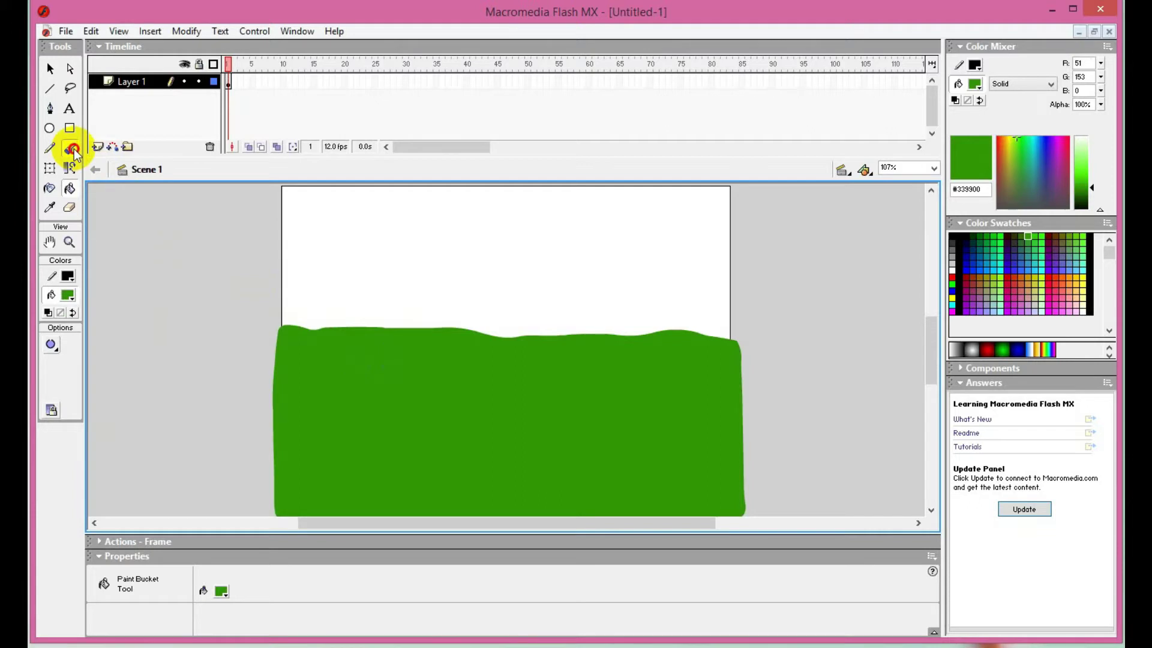
{"action": "left_click", "coordinate": [73, 296]}
{"action": "left_click", "coordinate": [153, 329]}
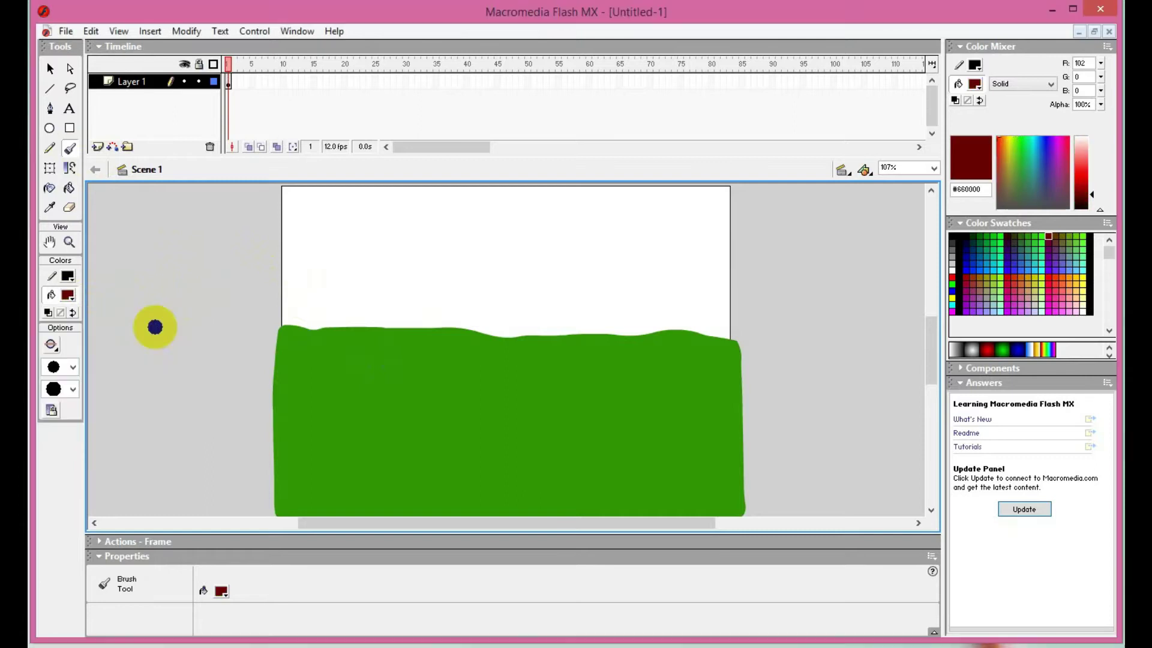
- Insert a new layer above Layer 1 and lock Layer 1
{"action": "right_click", "coordinate": [159, 84]}
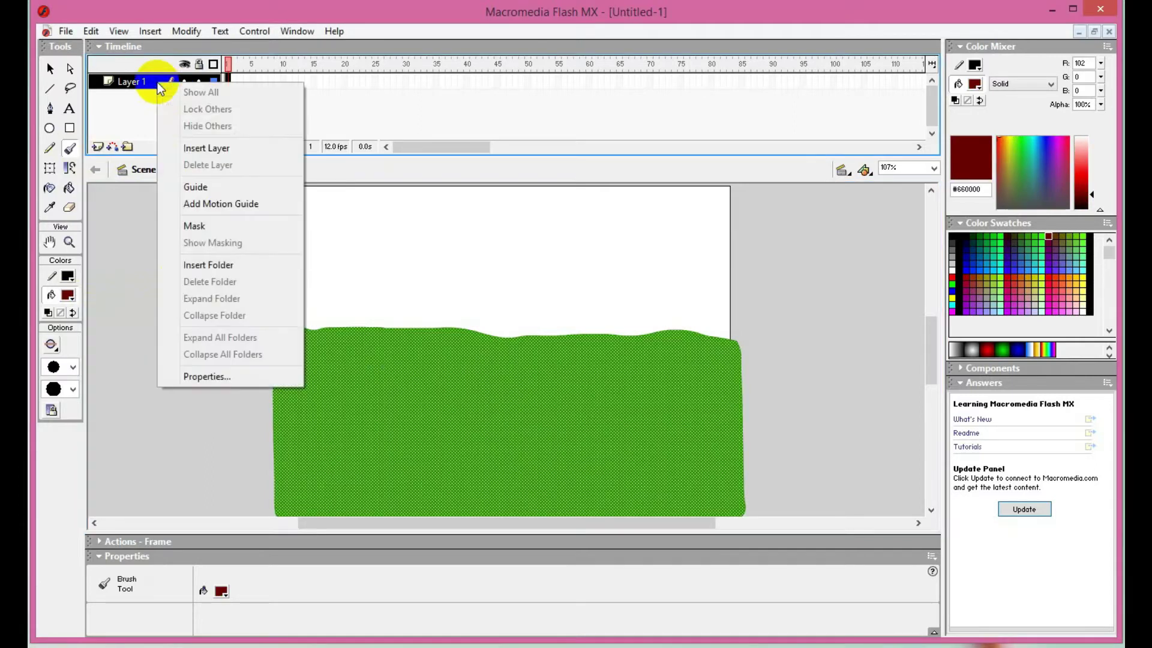
{"action": "left_click", "coordinate": [193, 148]}
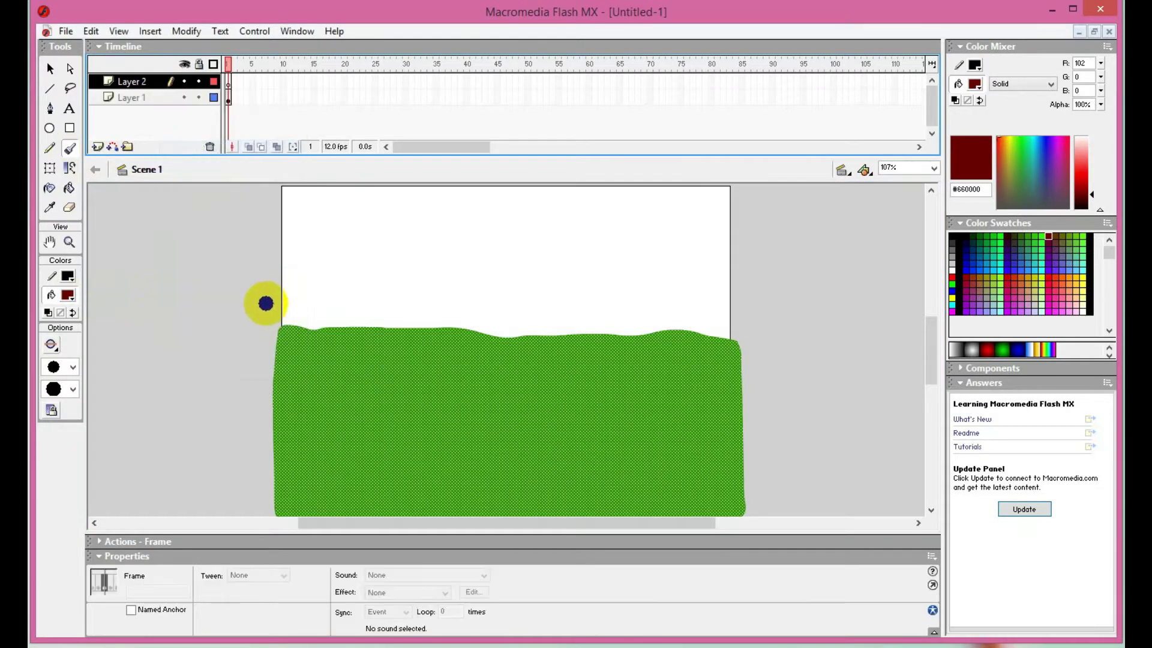
{"action": "left_click", "coordinate": [200, 99]}
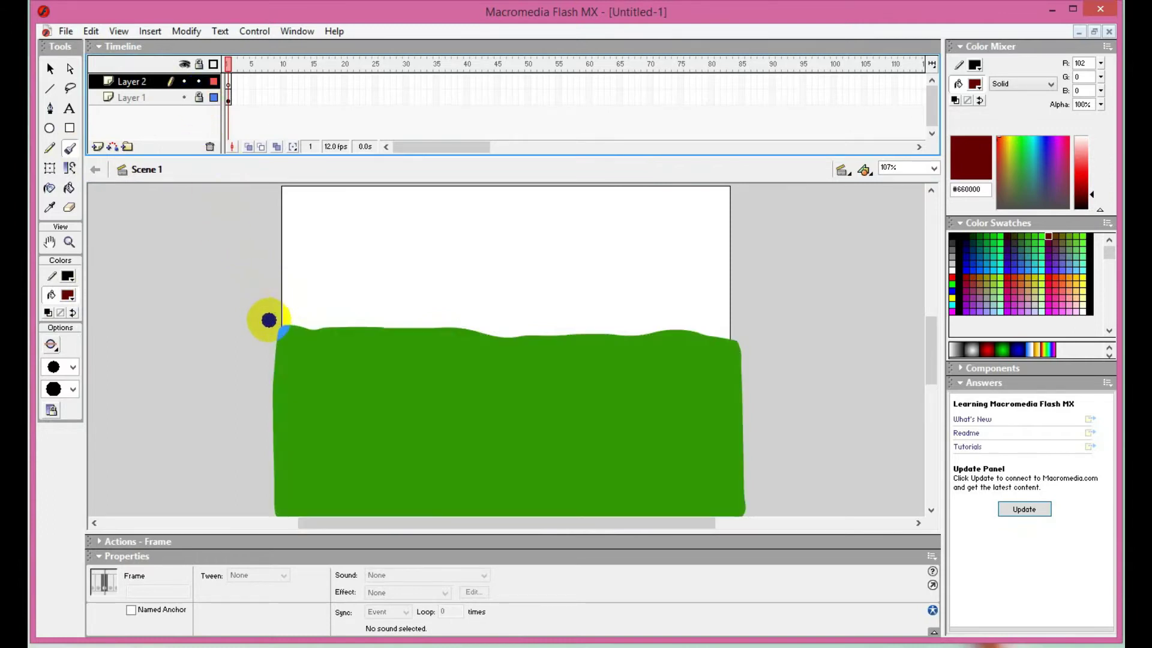
- Paint a filled dark red mountain across the ground's upper edge on Layer 2, and move Layer 1 above it
{"action": "mouse_move", "coordinate": [276, 333]}
{"action": "left_mouse_down"}
{"action": "mouse_move", "coordinate": [274, 306]}
{"action": "mouse_move", "coordinate": [293, 286]}
{"action": "mouse_move", "coordinate": [378, 229]}
{"action": "mouse_move", "coordinate": [444, 231]}
{"action": "mouse_move", "coordinate": [661, 297]}
{"action": "mouse_move", "coordinate": [755, 348]}
{"action": "mouse_move", "coordinate": [603, 369]}
{"action": "mouse_move", "coordinate": [266, 324]}
{"action": "left_mouse_up"}
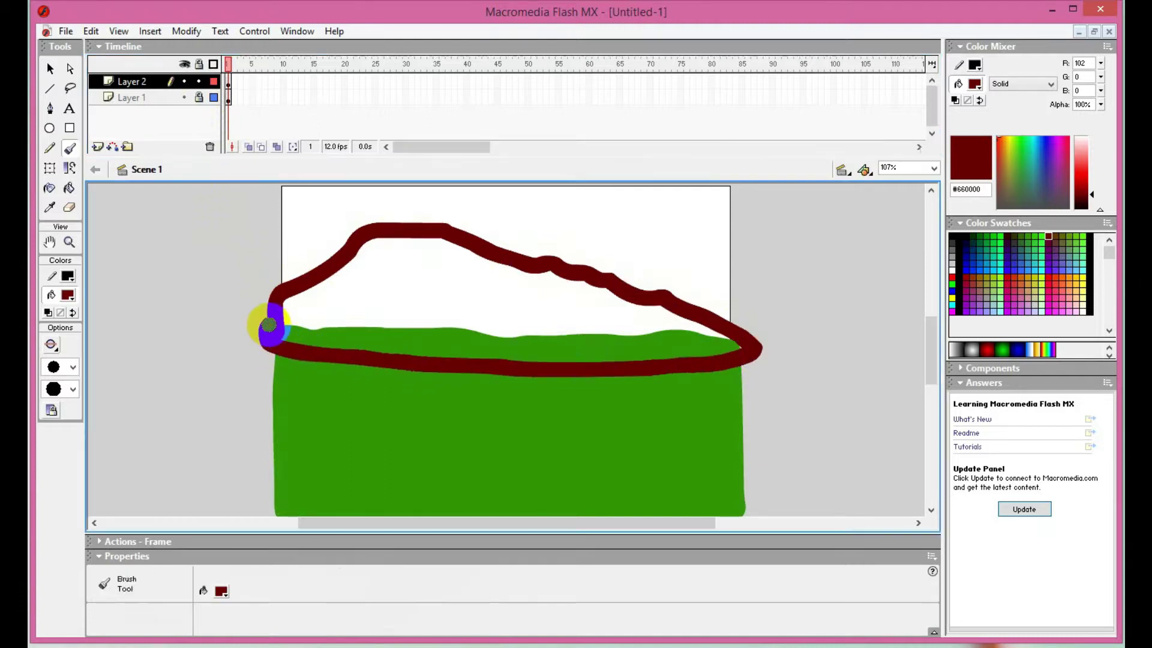
{"action": "left_click", "coordinate": [69, 191]}
{"action": "left_click", "coordinate": [388, 262]}
{"action": "left_click_drag", "start_coordinate": [161, 97], "coordinate": [166, 75]}
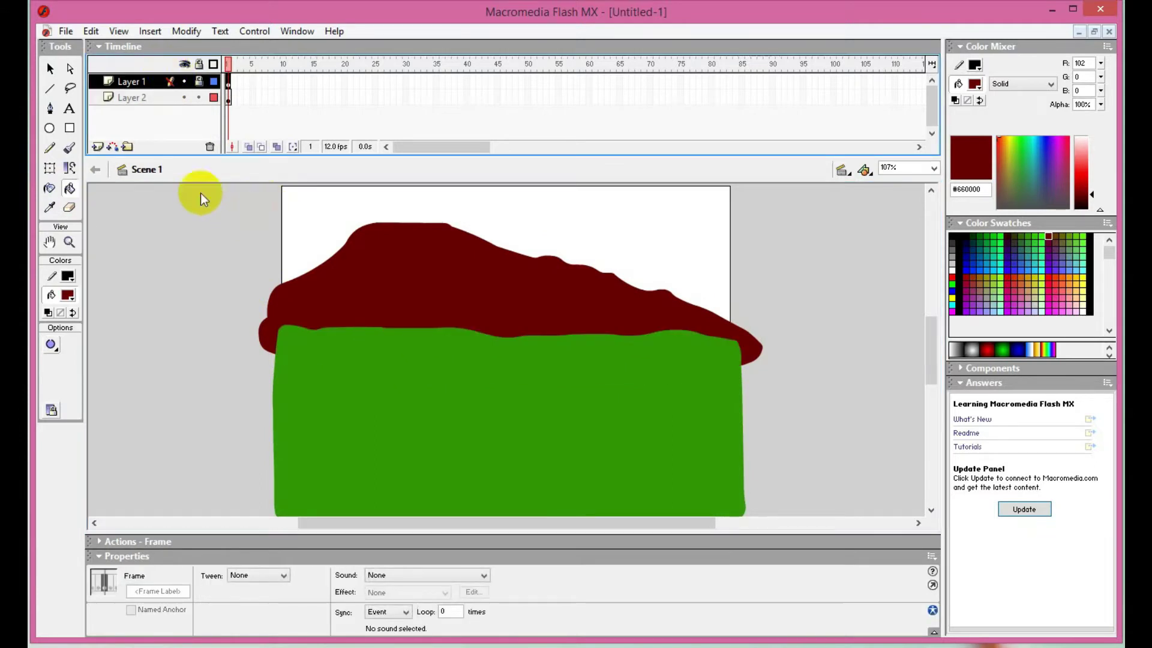
- Unlock Layer 1 so the artwork on both layers can be selected with the Free Transform tool
{"action": "left_click", "coordinate": [70, 127]}
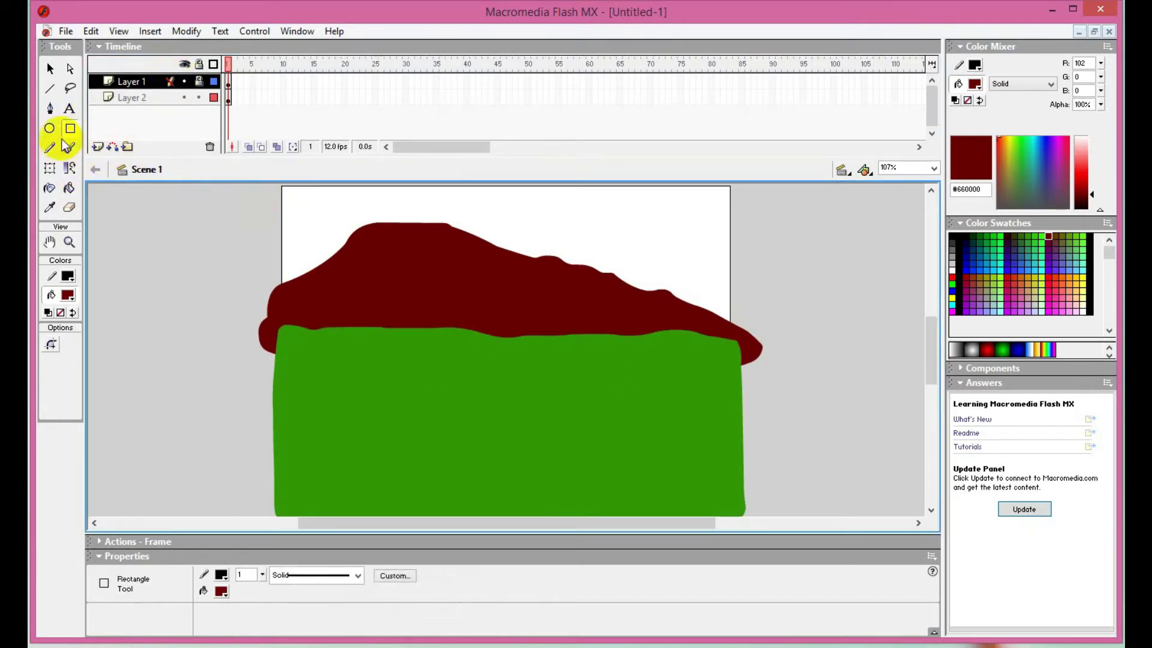
{"action": "left_click", "coordinate": [50, 168]}
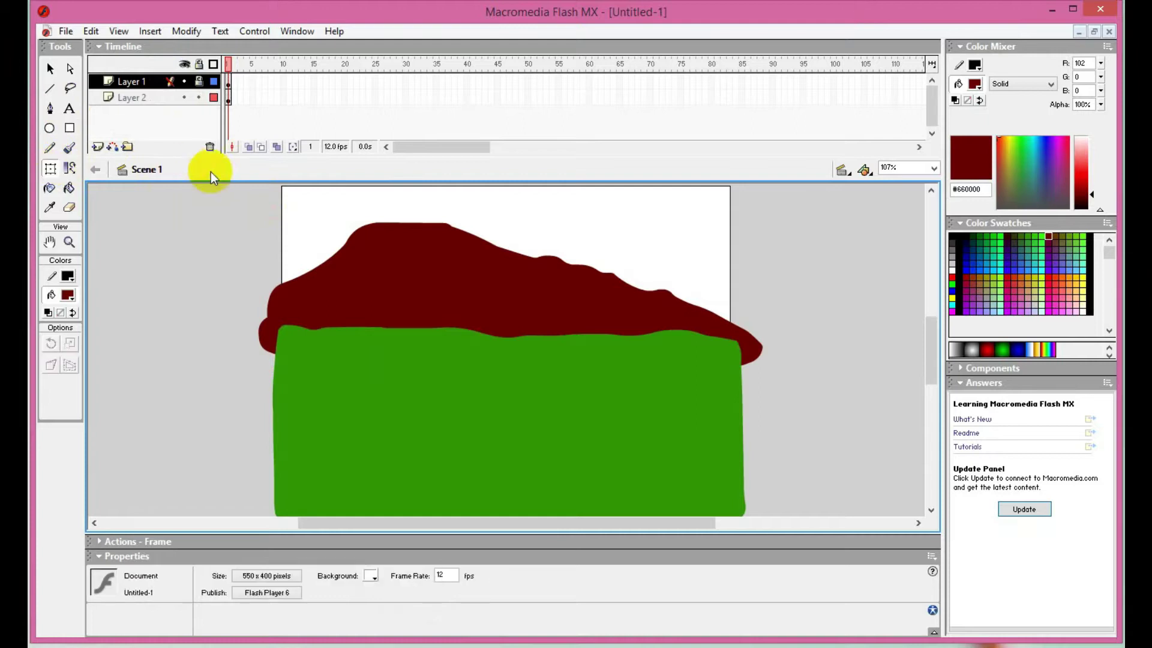
{"action": "scroll", "coordinate": [404, 277], "scroll_direction": "up", "scroll_amount": 3}
{"action": "scroll", "coordinate": [535, 300], "scroll_direction": "down", "scroll_amount": 2}
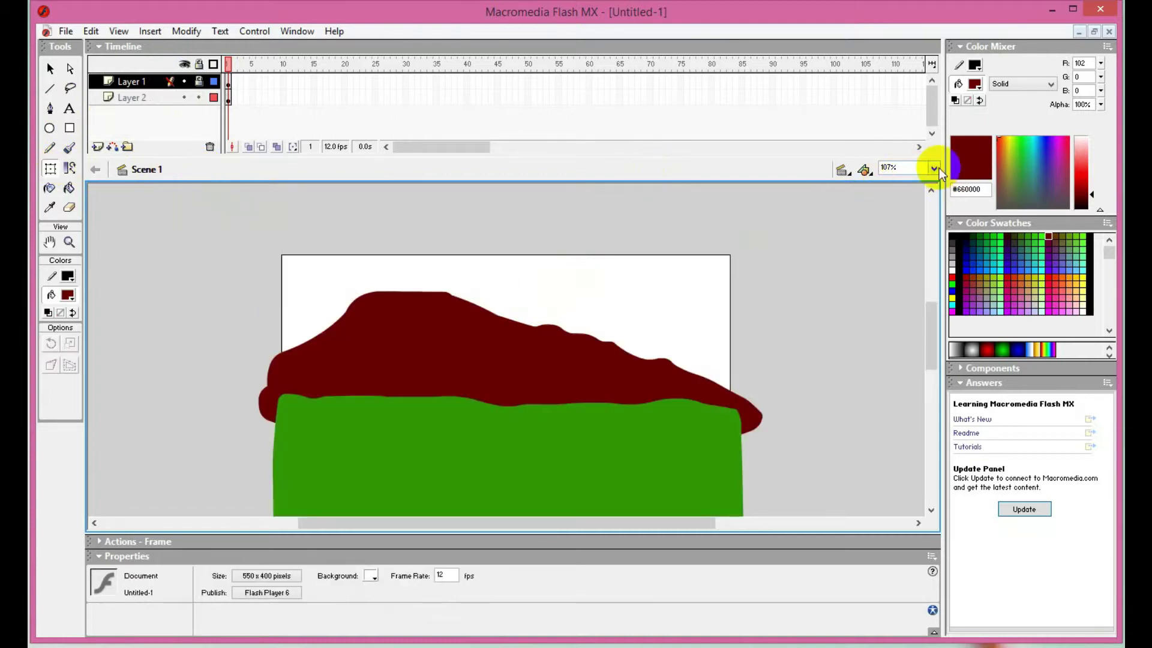
{"action": "left_click", "coordinate": [934, 168]}
{"action": "left_click", "coordinate": [906, 205]}
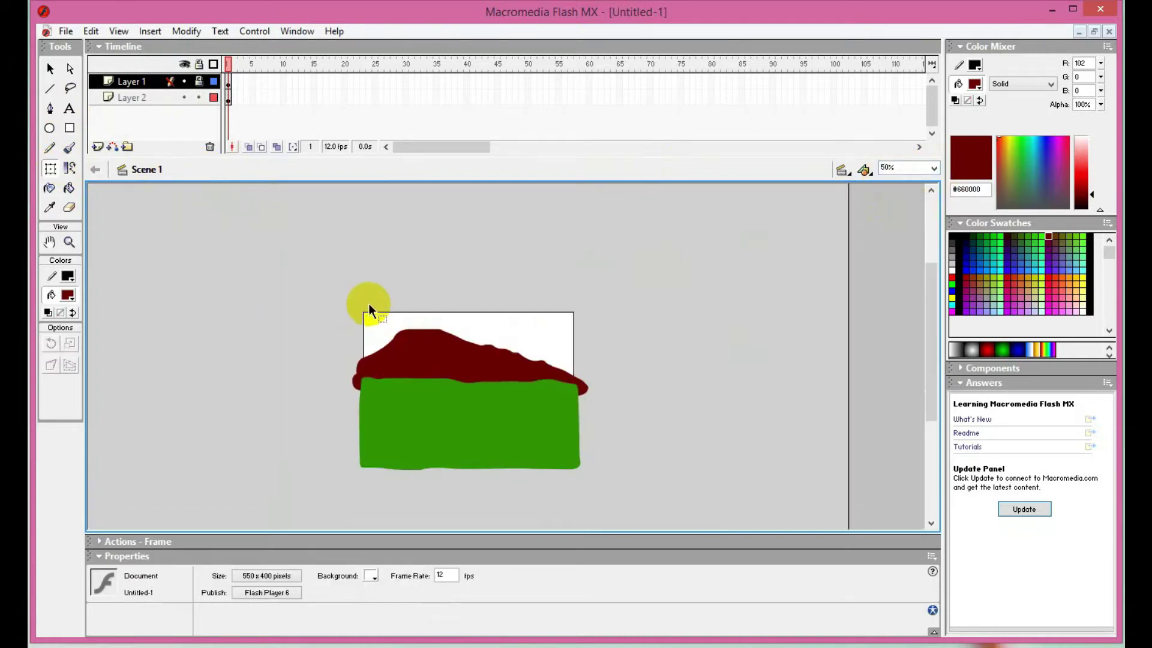
{"action": "left_click_drag", "start_coordinate": [366, 305], "coordinate": [400, 359]}
{"action": "left_click", "coordinate": [203, 81]}
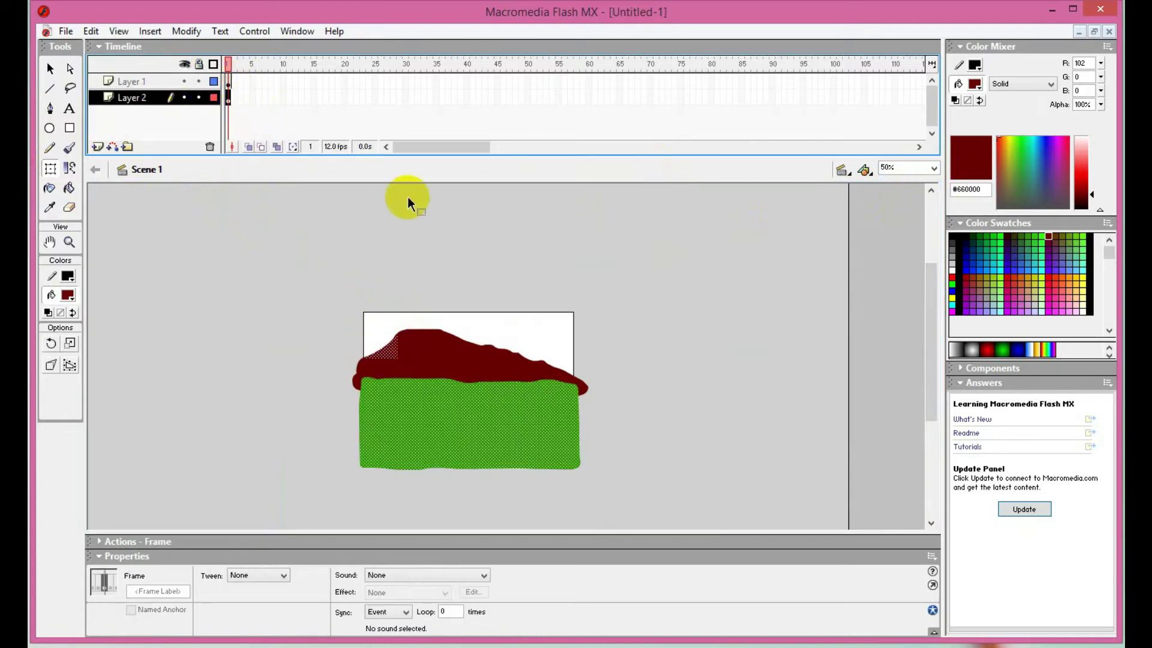
- Cut the part of the mountain and ground lying within the stage's width, and delete the leftover edges outside the stage
{"action": "left_click", "coordinate": [369, 256]}
{"action": "left_click_drag", "start_coordinate": [361, 293], "coordinate": [574, 470]}
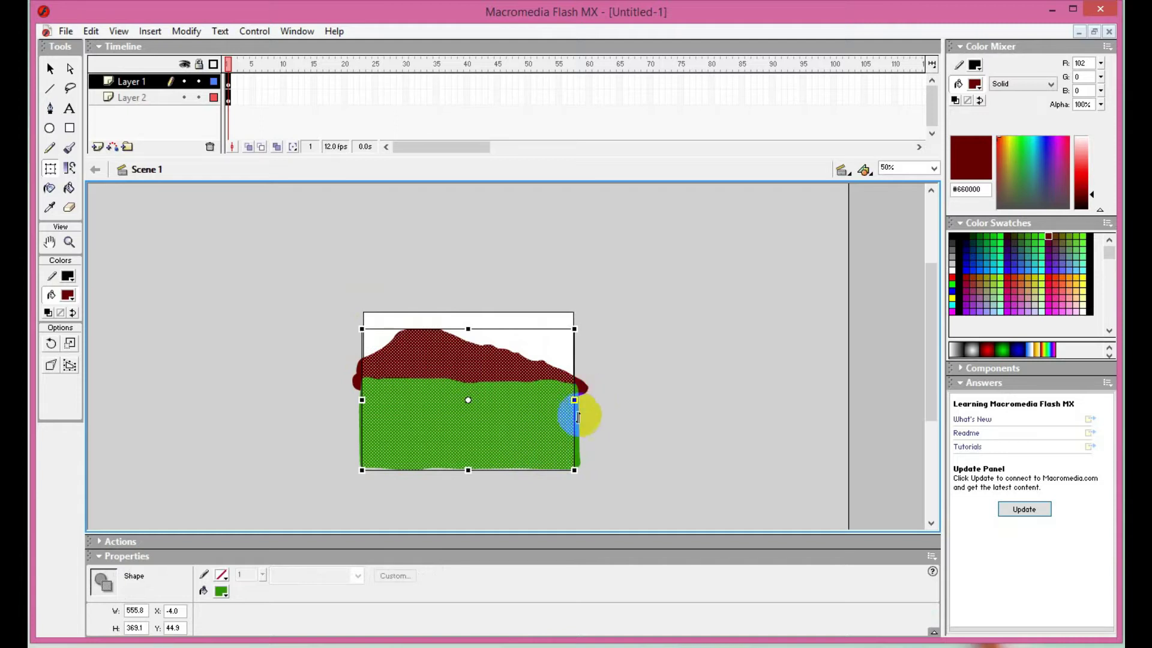
{"action": "right_click", "coordinate": [624, 416]}
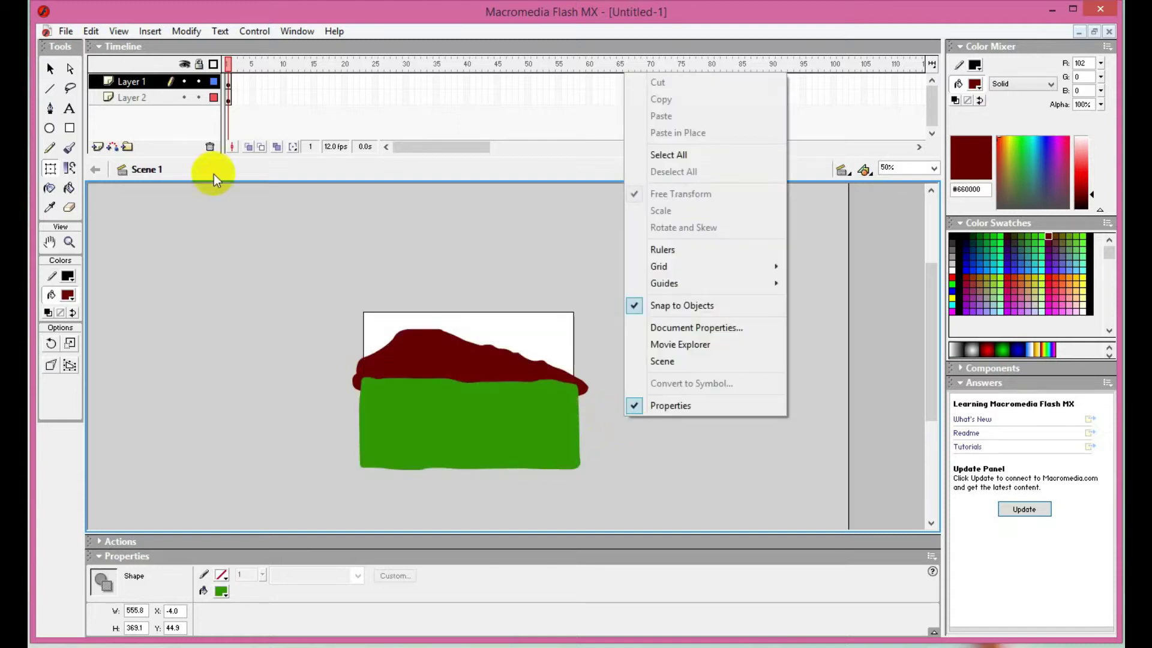
{"action": "left_click", "coordinate": [91, 31]}
{"action": "left_click", "coordinate": [98, 49]}
{"action": "left_click_drag", "start_coordinate": [388, 332], "coordinate": [391, 352]}
{"action": "left_click", "coordinate": [89, 30]}
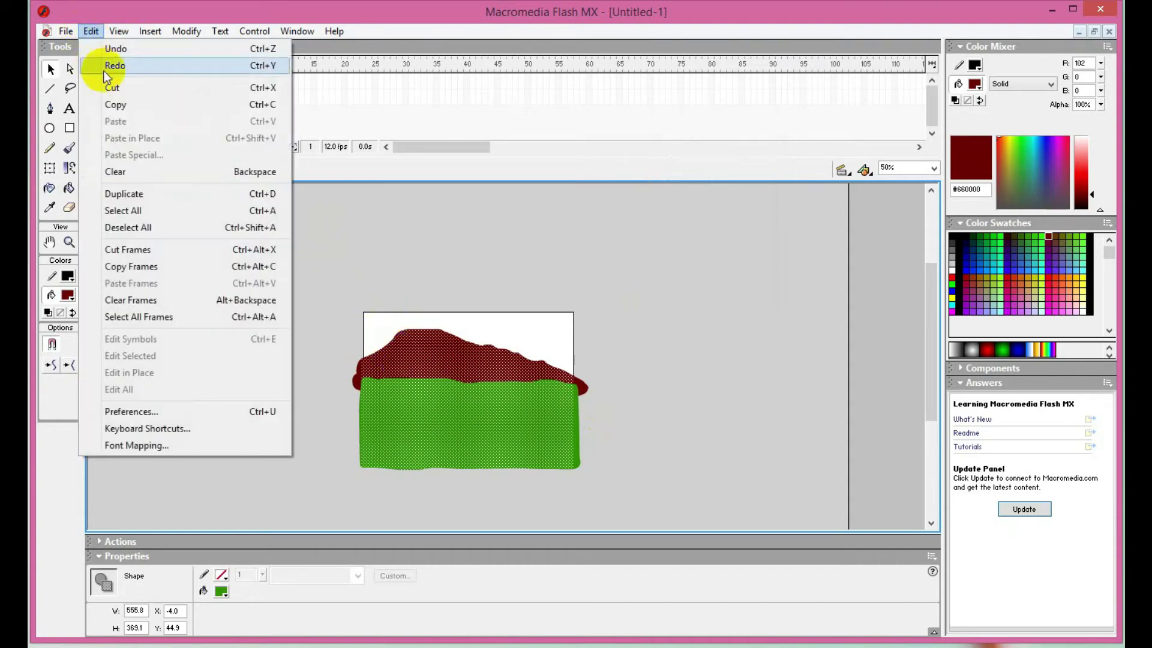
{"action": "left_click", "coordinate": [110, 85]}
{"action": "left_click_drag", "start_coordinate": [313, 334], "coordinate": [667, 559]}
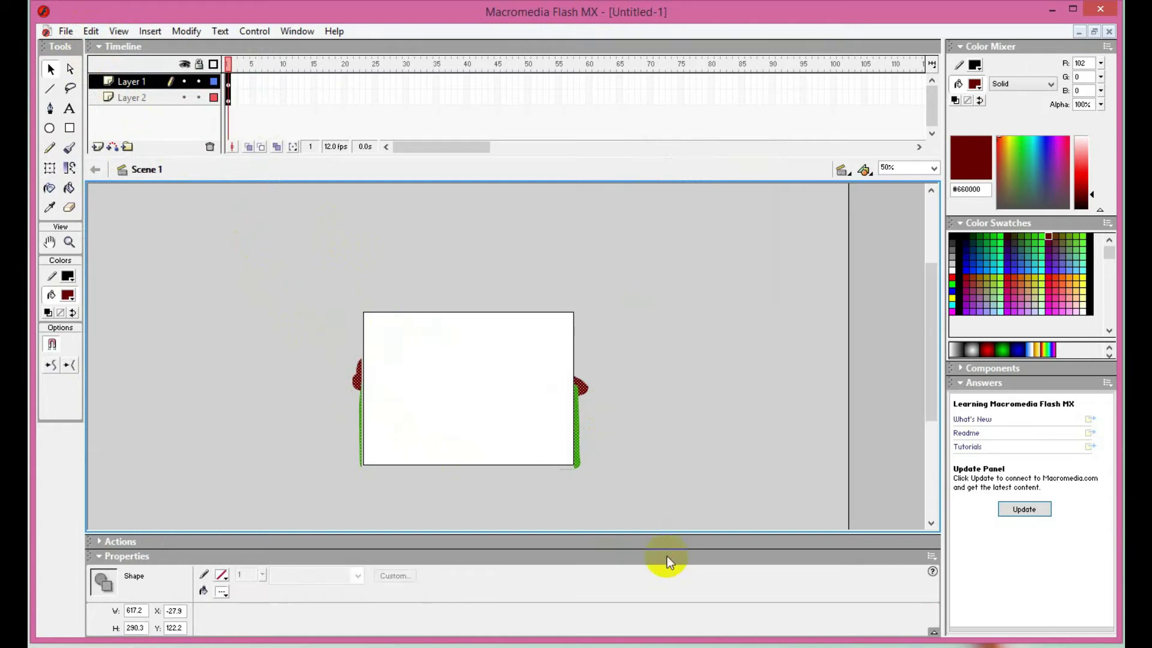
{"action": "key", "text": "Delete"}
- Try a plain paste of the cut artwork onto Layer 1 and undo it
{"action": "left_click", "coordinate": [91, 31]}
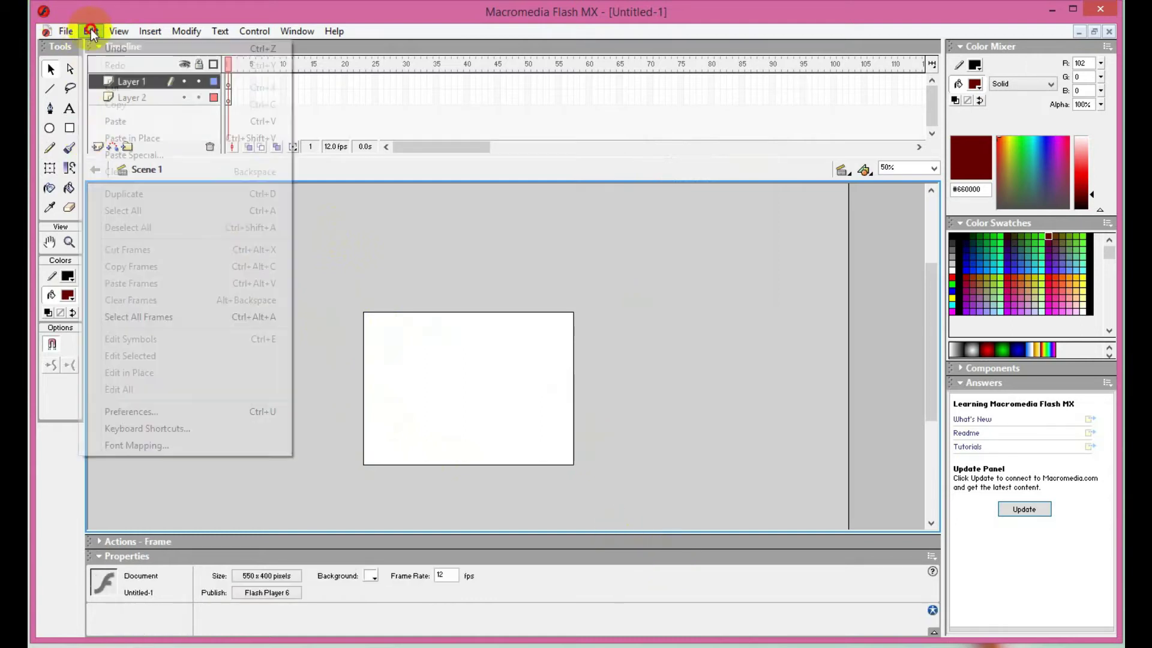
{"action": "left_click", "coordinate": [142, 119]}
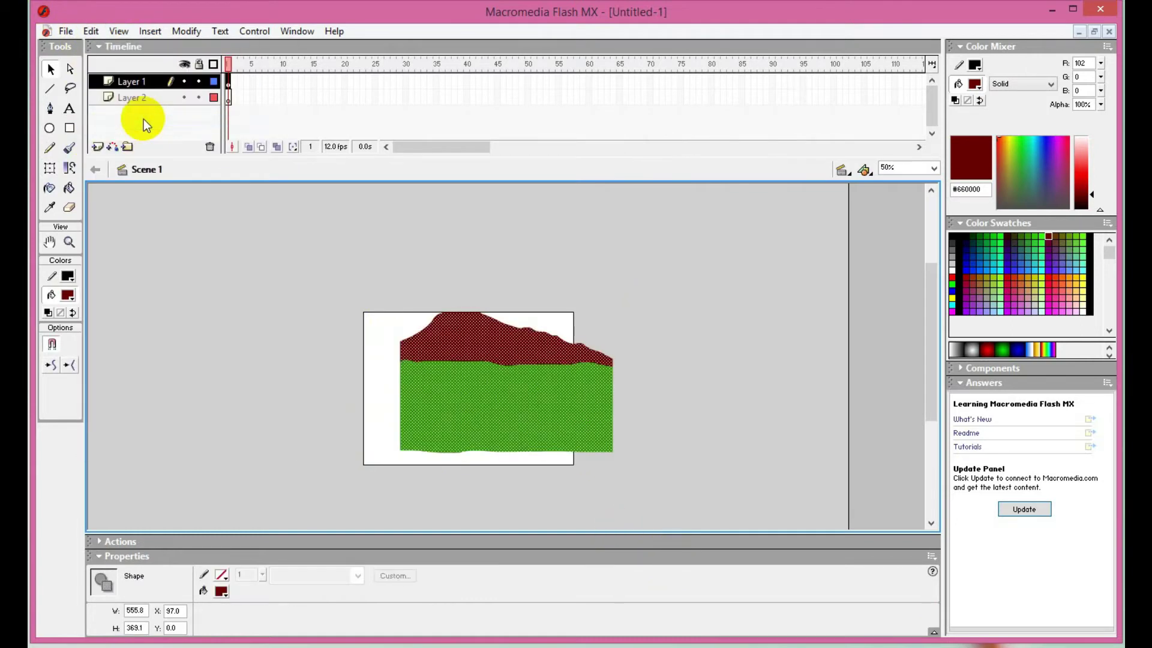
{"action": "left_click", "coordinate": [91, 31]}
{"action": "left_click", "coordinate": [96, 47]}
- Paste the trimmed mountain and ground back in place on Layer 1 and deselect them
{"action": "left_click", "coordinate": [91, 31]}
{"action": "left_click", "coordinate": [123, 119]}
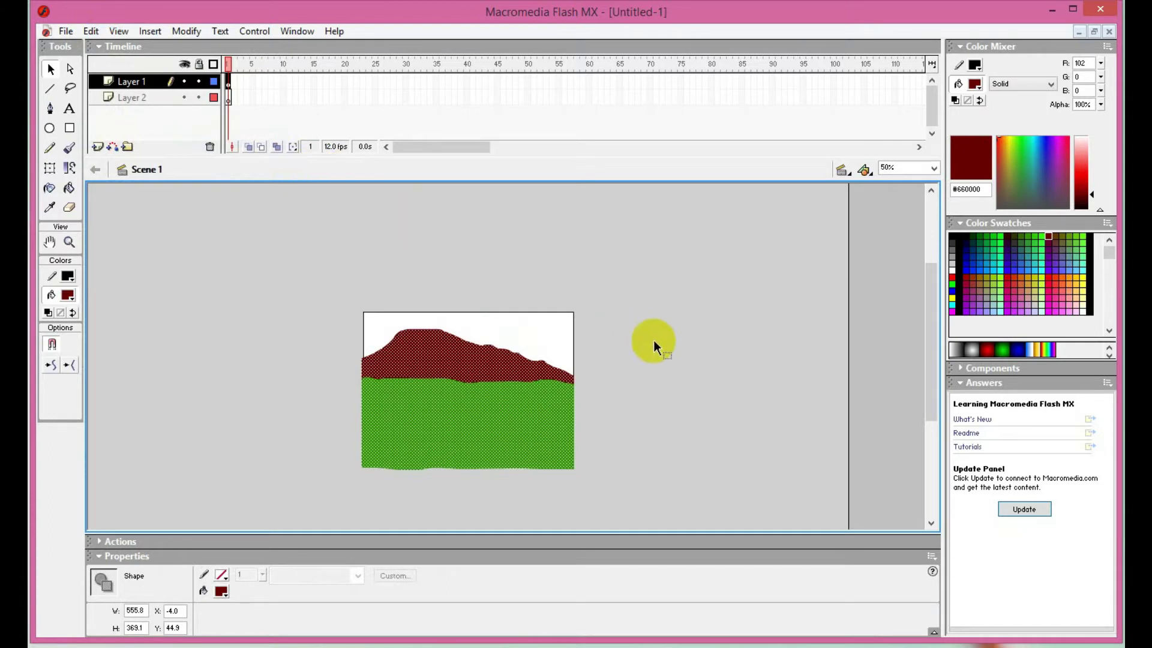
{"action": "left_click", "coordinate": [577, 424]}
- Transfer the green ground from Layer 1 to Layer 2, stacked above Layer 1, by cutting it and pasting it in place
{"action": "left_click", "coordinate": [540, 430]}
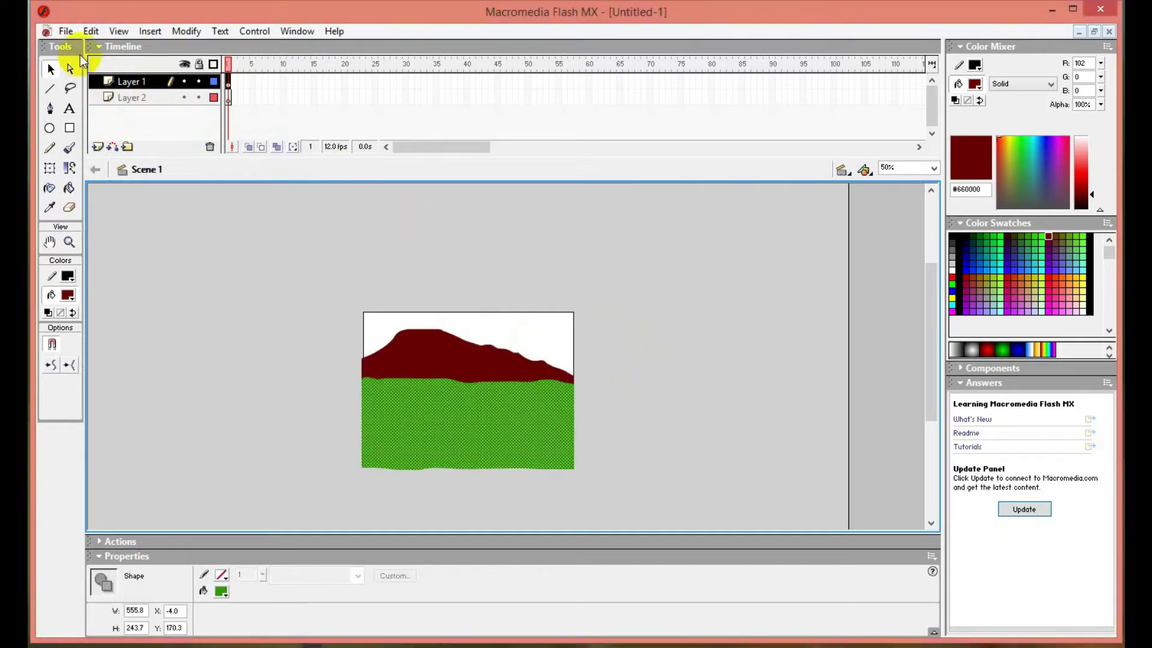
{"action": "left_click", "coordinate": [91, 31]}
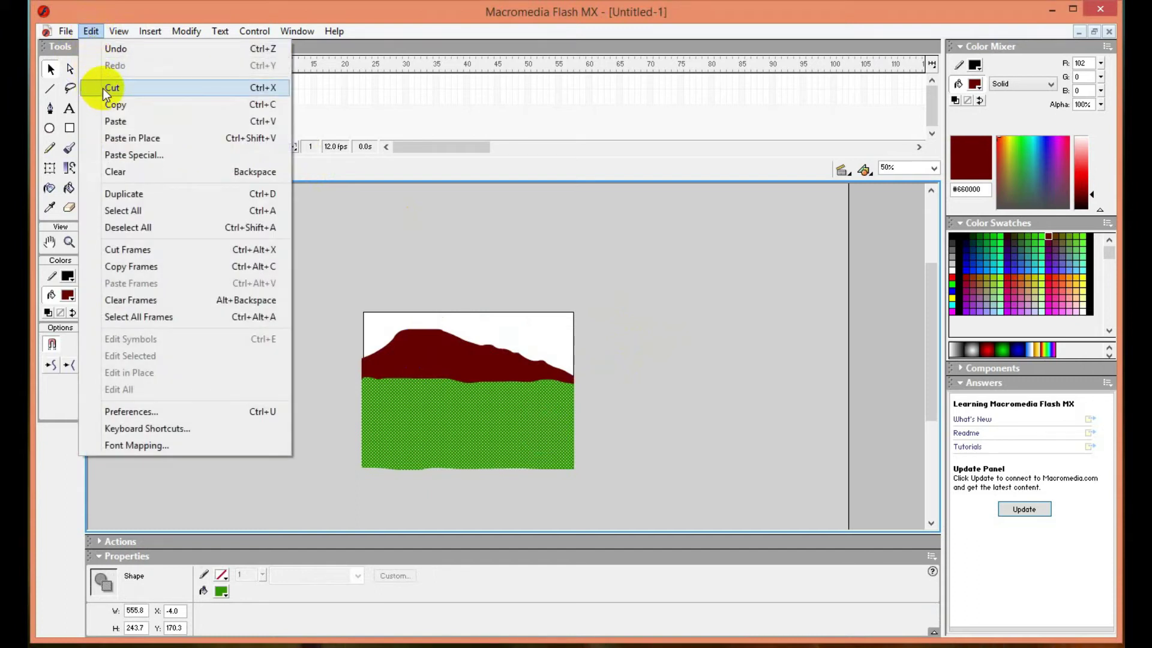
{"action": "left_click", "coordinate": [103, 88]}
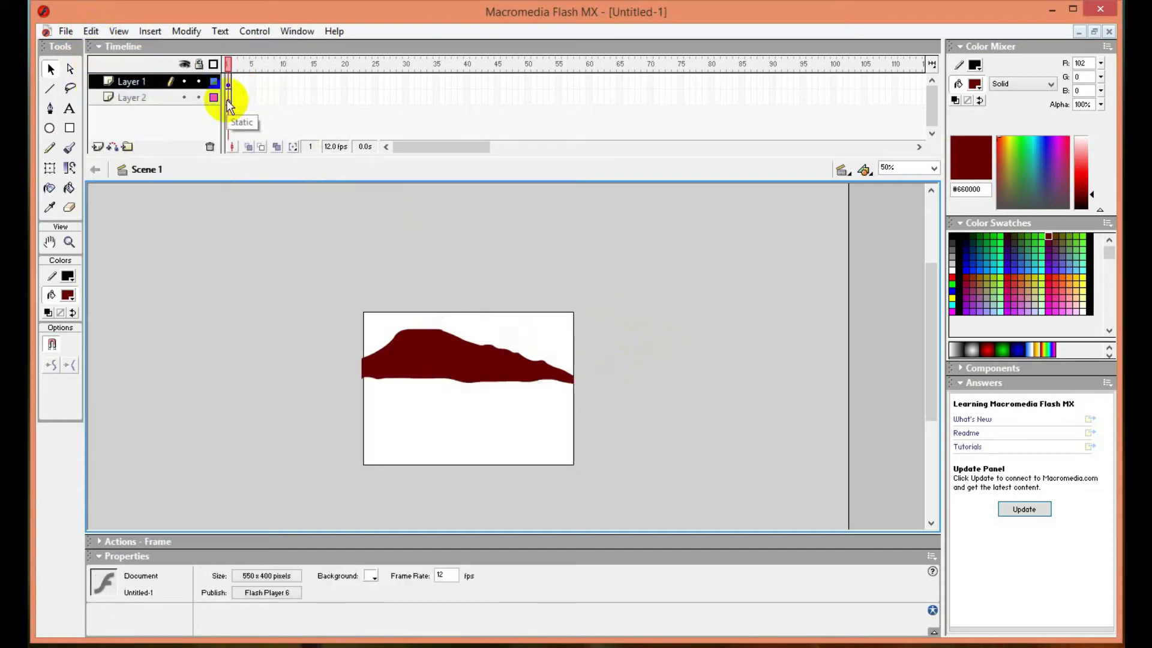
{"action": "left_click_drag", "start_coordinate": [158, 99], "coordinate": [160, 82]}
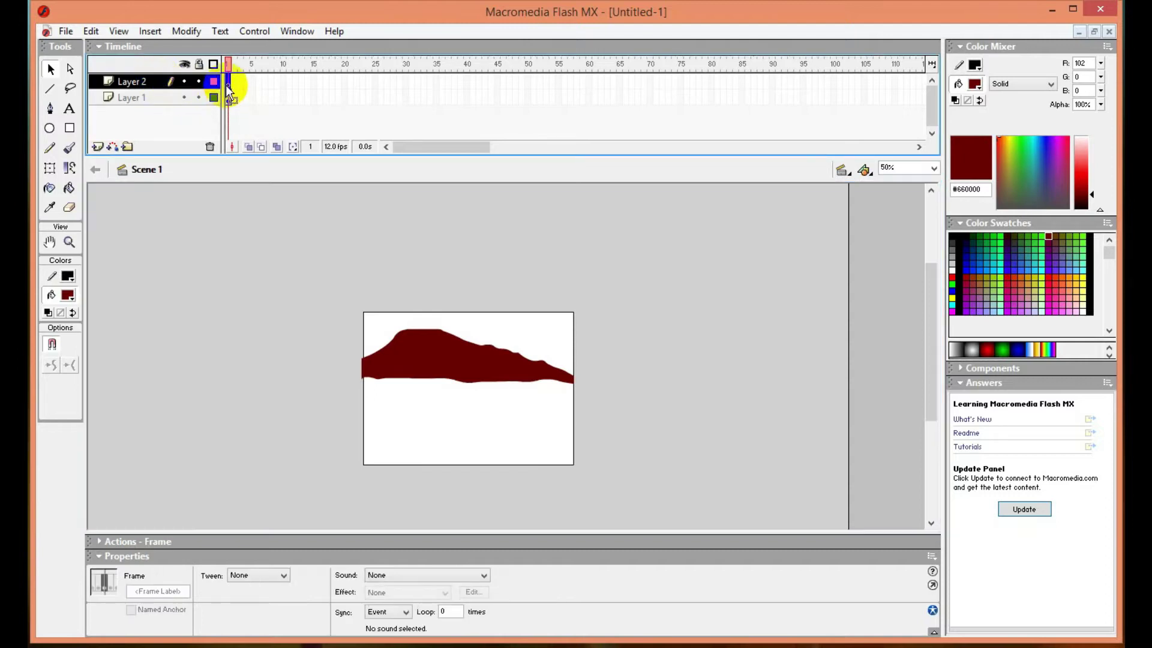
{"action": "left_click", "coordinate": [92, 31]}
{"action": "left_click", "coordinate": [133, 139]}
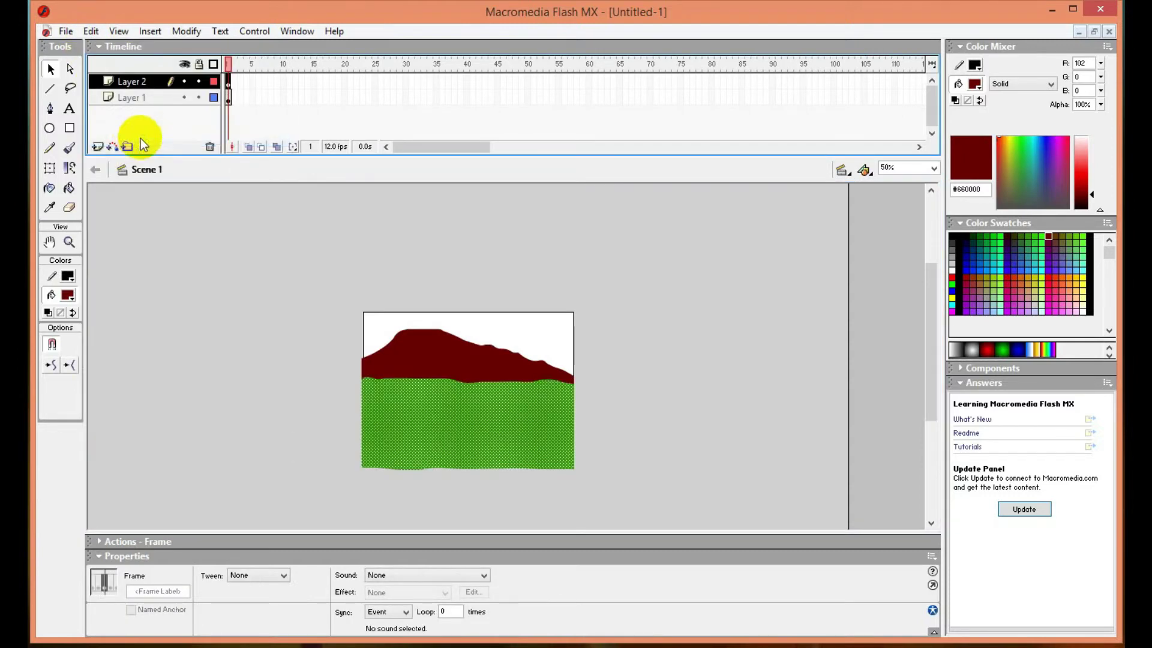
{"action": "left_click", "coordinate": [726, 354]}
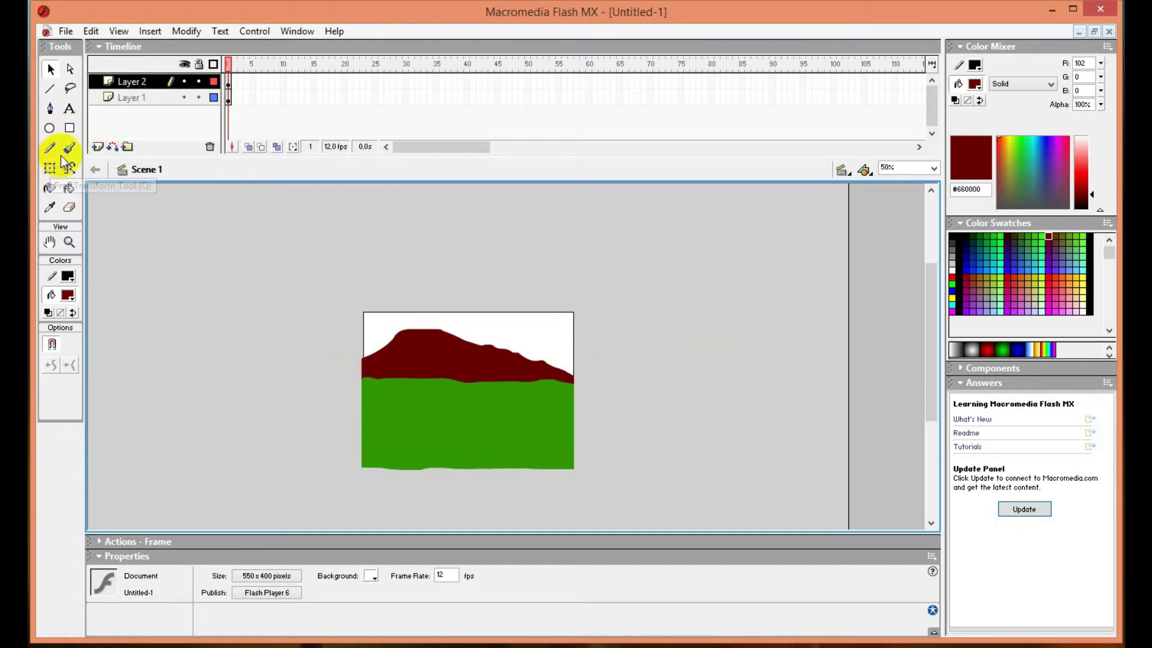
- Select the lower part of the green ground with a freehand Lasso and cut it from Layer 2
{"action": "left_click", "coordinate": [71, 90]}
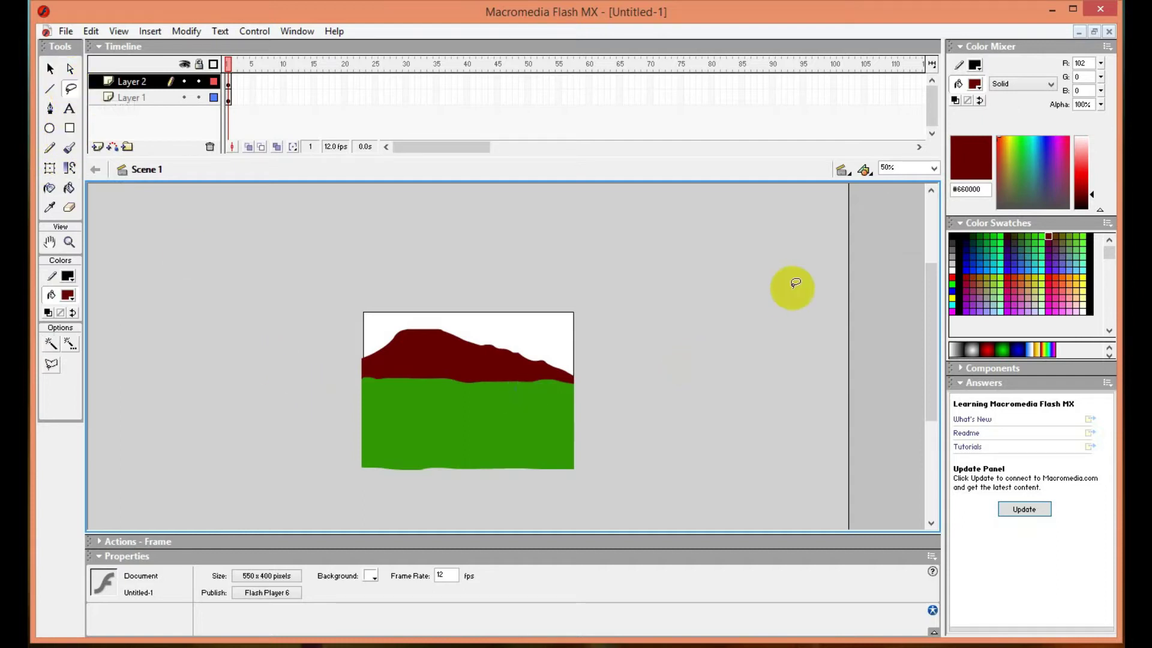
{"action": "mouse_move", "coordinate": [355, 418]}
{"action": "left_mouse_down"}
{"action": "mouse_move", "coordinate": [580, 419]}
{"action": "mouse_move", "coordinate": [586, 483]}
{"action": "mouse_move", "coordinate": [362, 494]}
{"action": "mouse_move", "coordinate": [347, 467]}
{"action": "mouse_move", "coordinate": [356, 418]}
{"action": "left_mouse_up"}
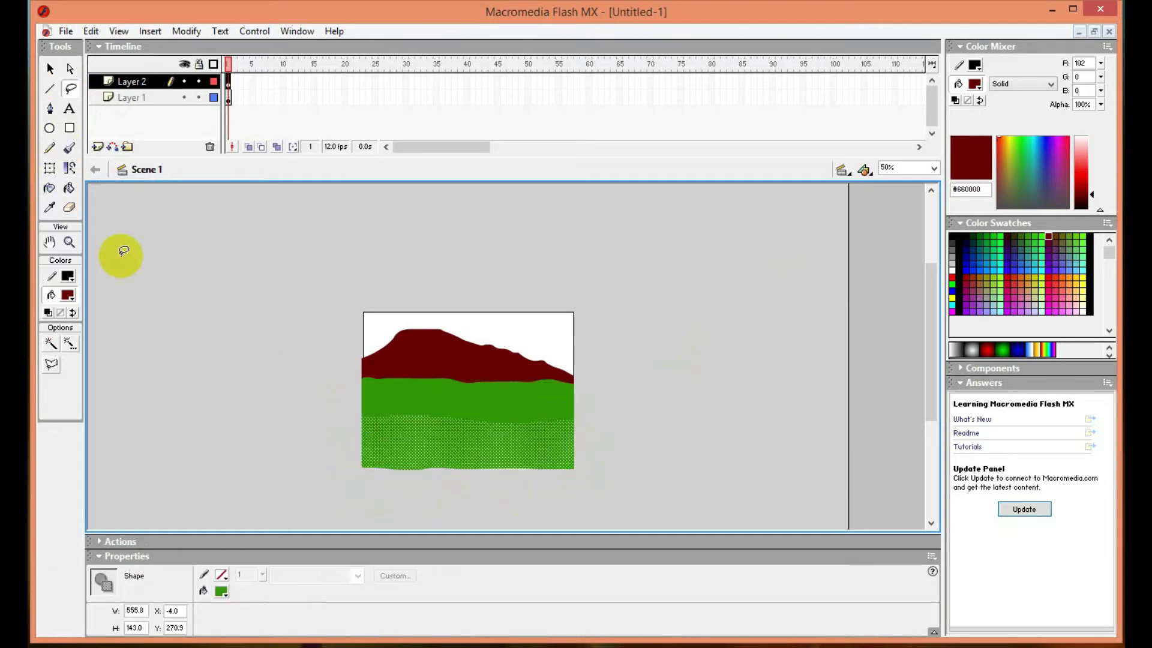
{"action": "left_click", "coordinate": [90, 30]}
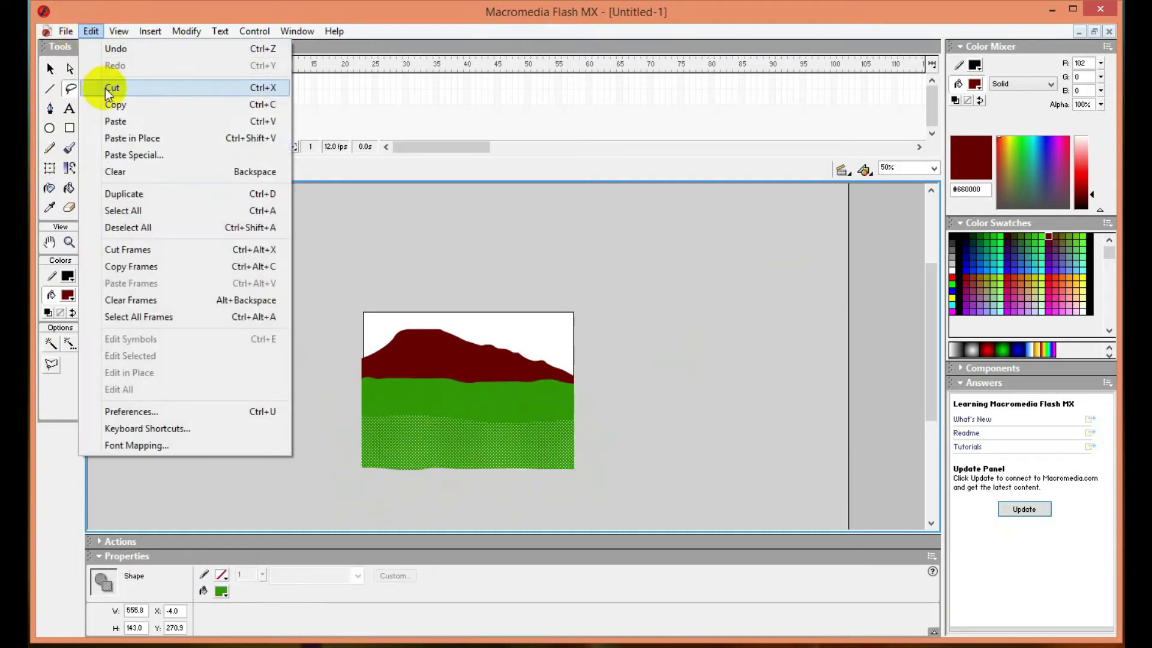
{"action": "left_click", "coordinate": [108, 86]}
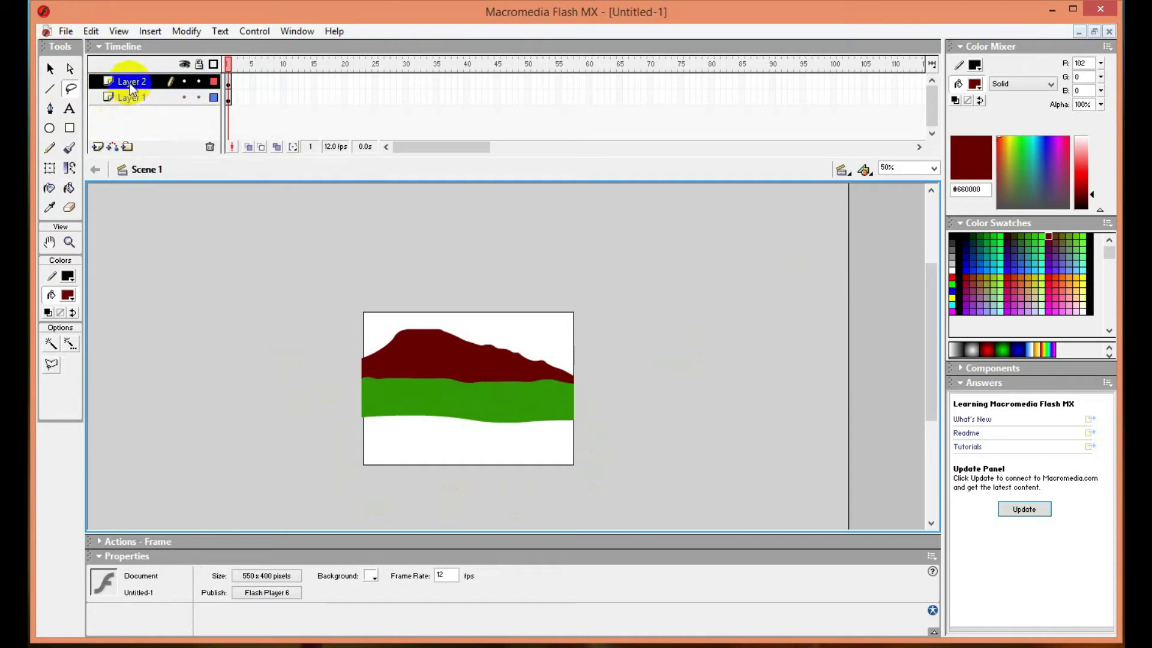
- Insert a new layer above Layer 2 and paste the cut green strip in place on it
{"action": "right_click", "coordinate": [129, 83]}
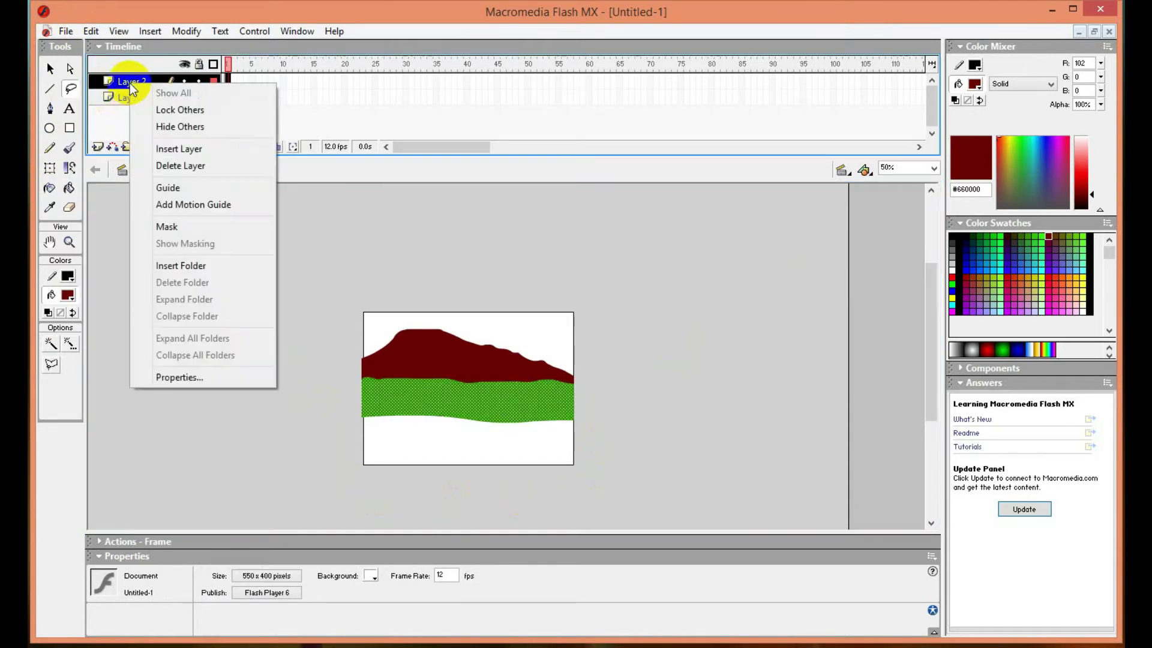
{"action": "left_click", "coordinate": [174, 149]}
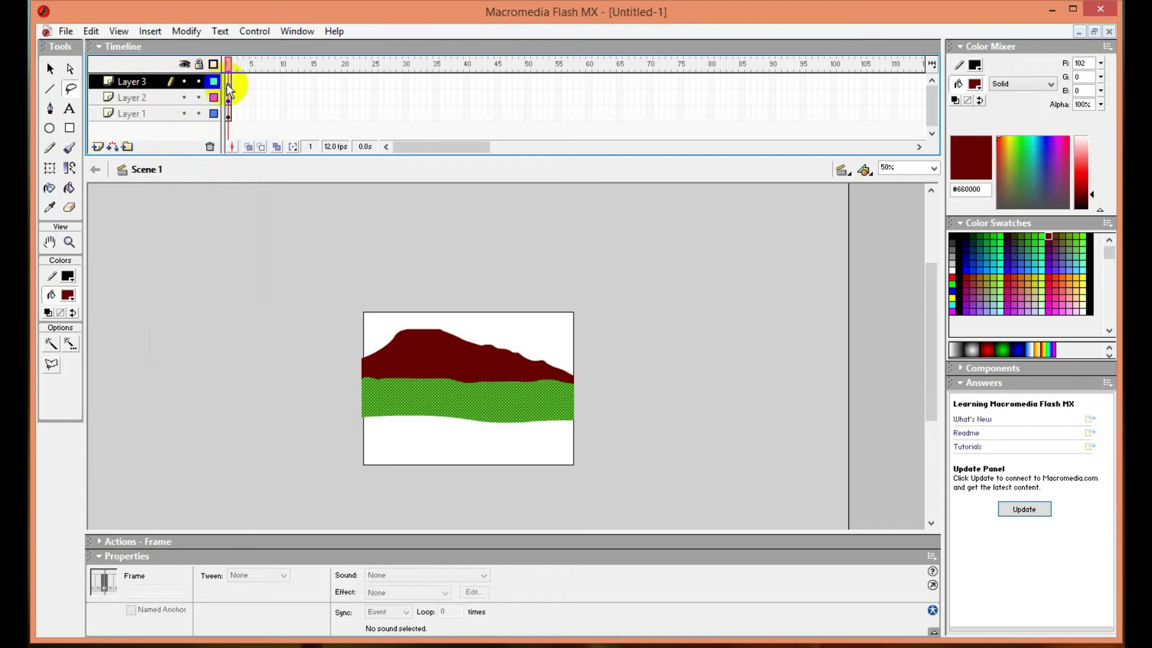
{"action": "left_click", "coordinate": [91, 31]}
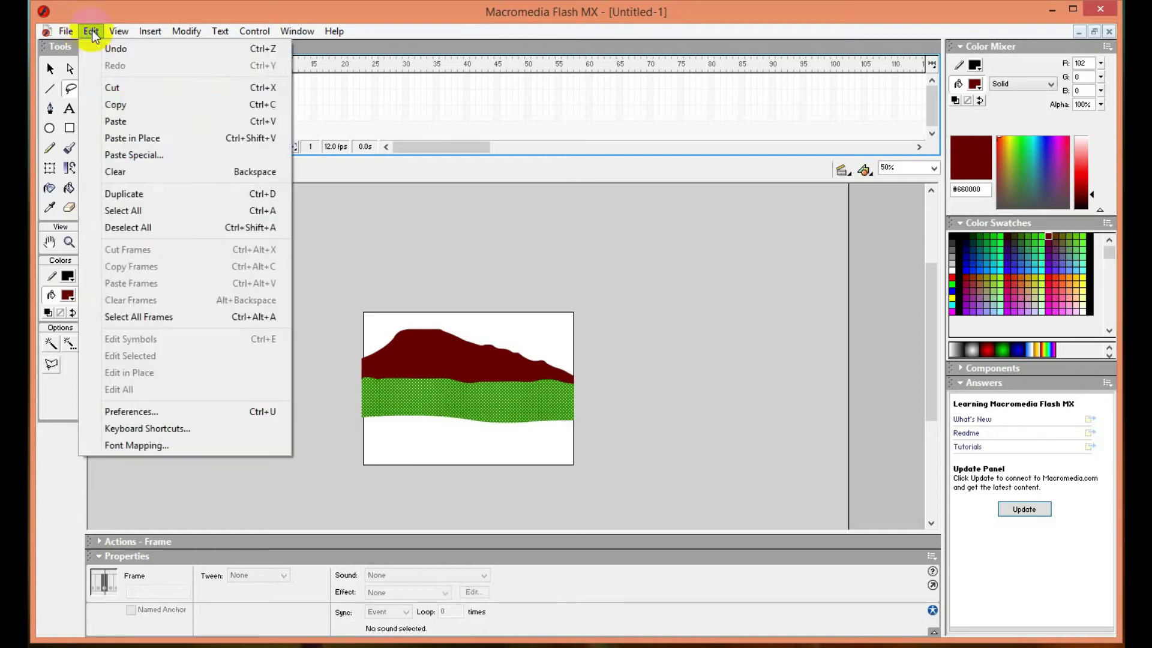
{"action": "left_click", "coordinate": [148, 135]}
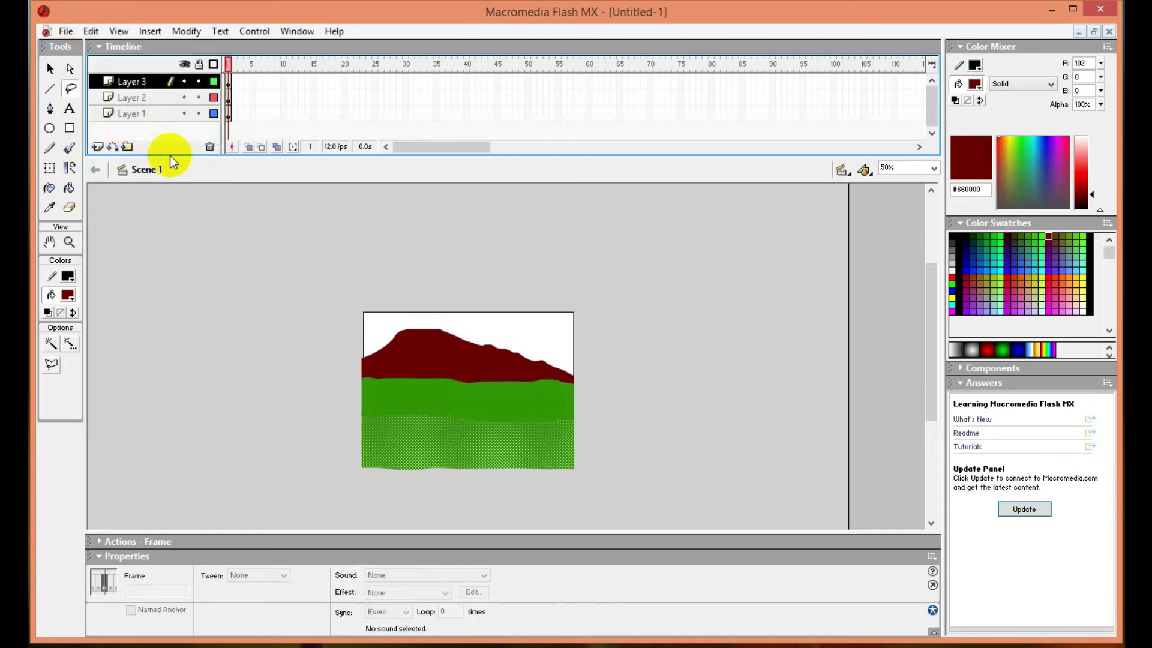
- Lock Layer 1 and Layer 2, and hide Layer 2
{"action": "left_click", "coordinate": [198, 97]}
{"action": "left_click", "coordinate": [199, 113]}
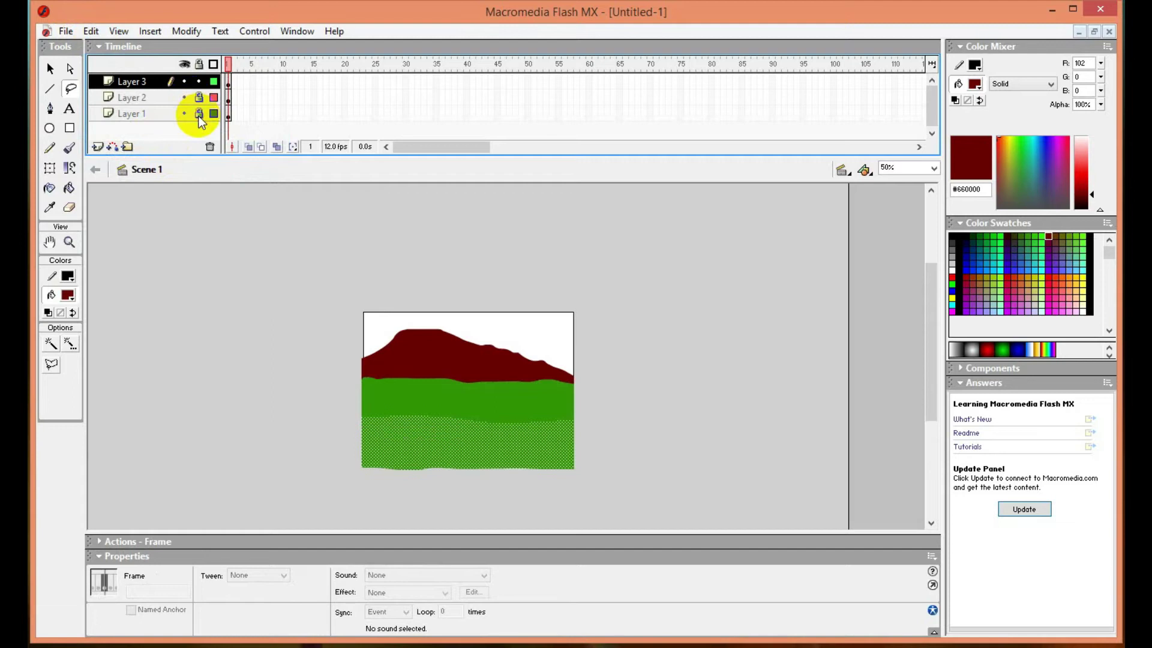
{"action": "left_click", "coordinate": [184, 98]}
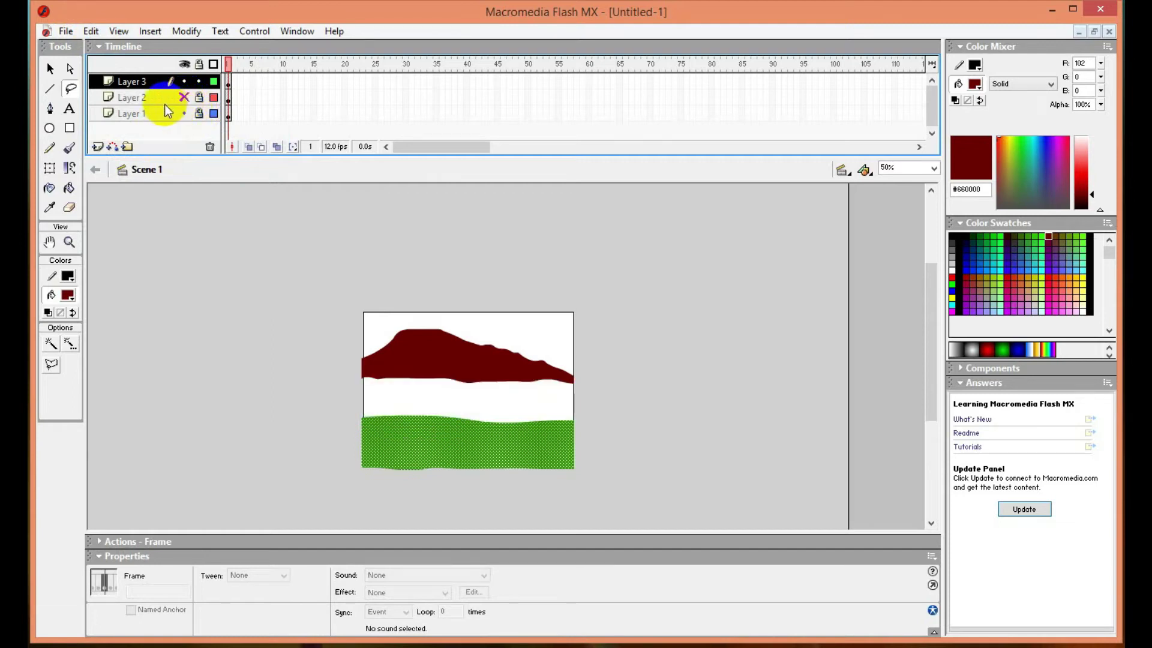
- Insert a new layer directly above Layer 2 and activate the Brush tool for drawing on it
{"action": "right_click", "coordinate": [157, 104]}
{"action": "left_click", "coordinate": [199, 164]}
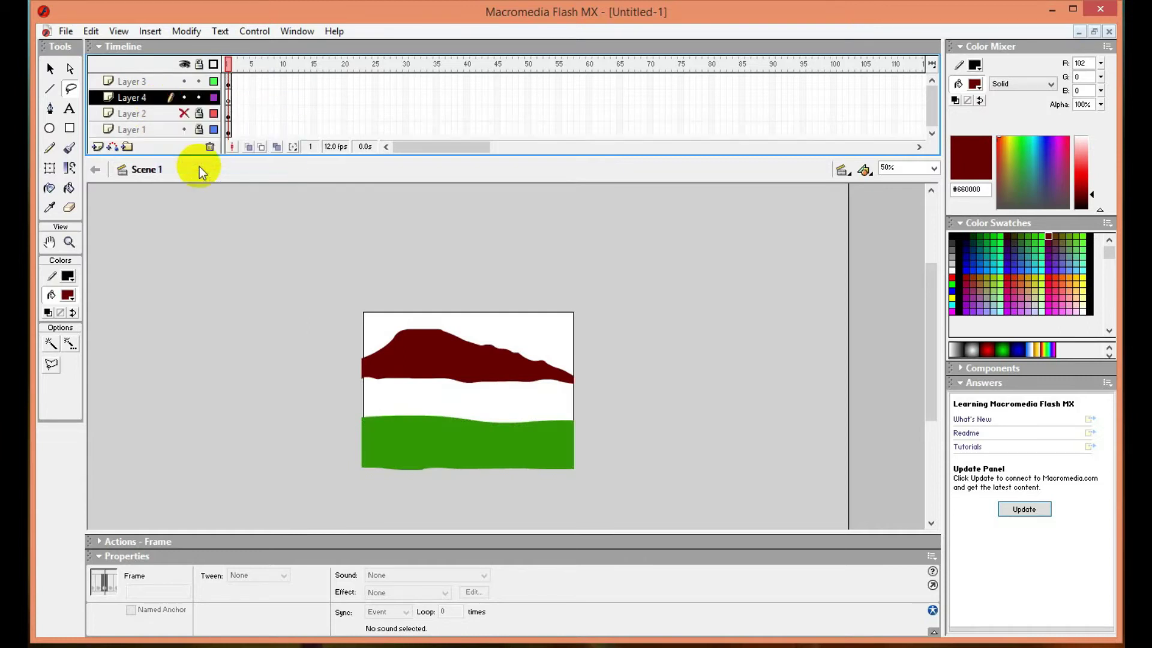
{"action": "left_click", "coordinate": [71, 148]}
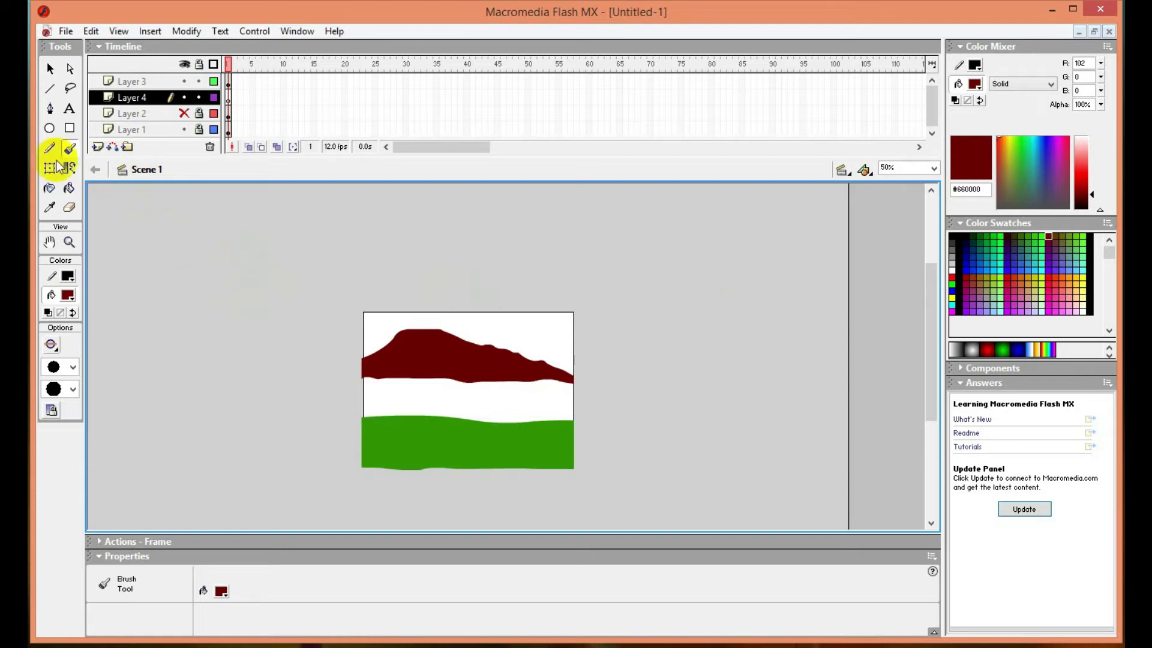
{"action": "left_click", "coordinate": [933, 168]}
{"action": "left_click", "coordinate": [900, 212]}
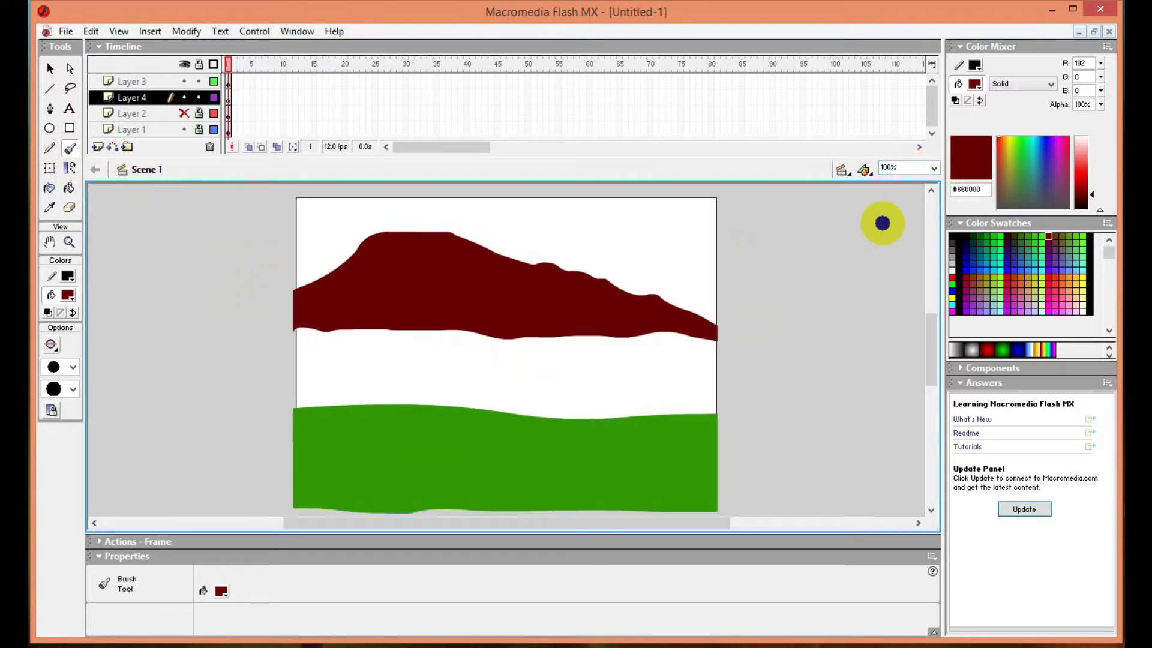
{"action": "left_click", "coordinate": [620, 424]}
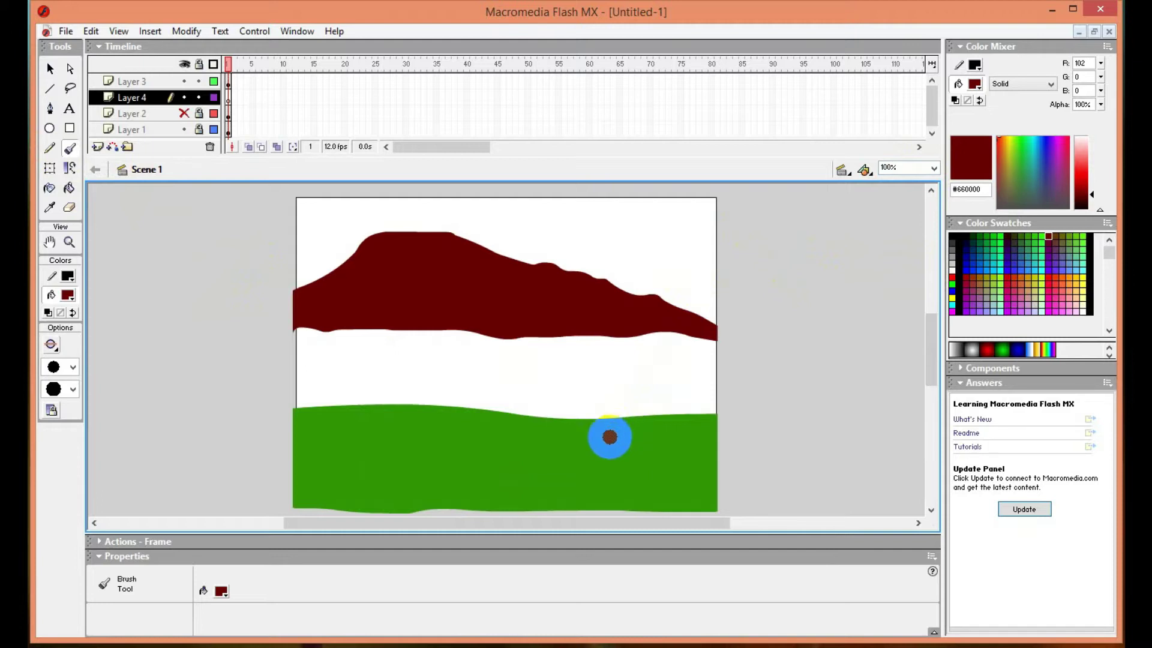
{"action": "left_click", "coordinate": [661, 313]}
{"action": "left_click", "coordinate": [583, 437]}
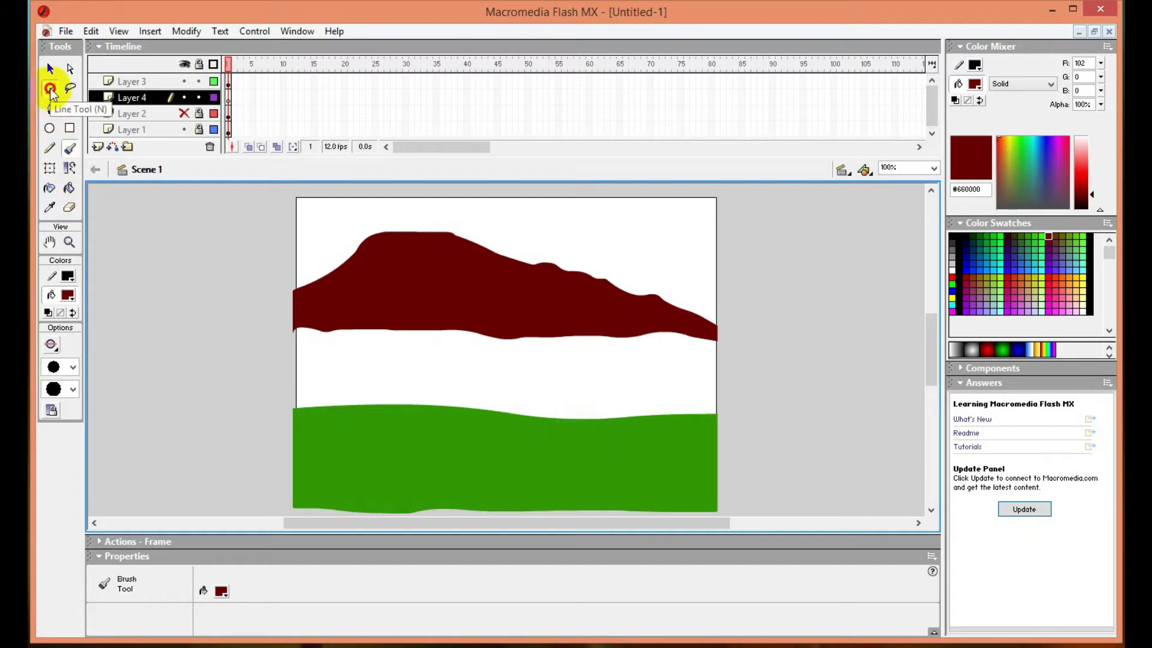
{"action": "left_click", "coordinate": [51, 90]}
{"action": "left_click", "coordinate": [67, 147]}
{"action": "mouse_move", "coordinate": [832, 308]}
{"action": "left_mouse_down"}
{"action": "mouse_move", "coordinate": [861, 334]}
{"action": "mouse_move", "coordinate": [864, 316]}
{"action": "mouse_move", "coordinate": [841, 316]}
{"action": "left_mouse_up"}
{"action": "left_click", "coordinate": [98, 30]}
{"action": "left_click", "coordinate": [102, 46]}
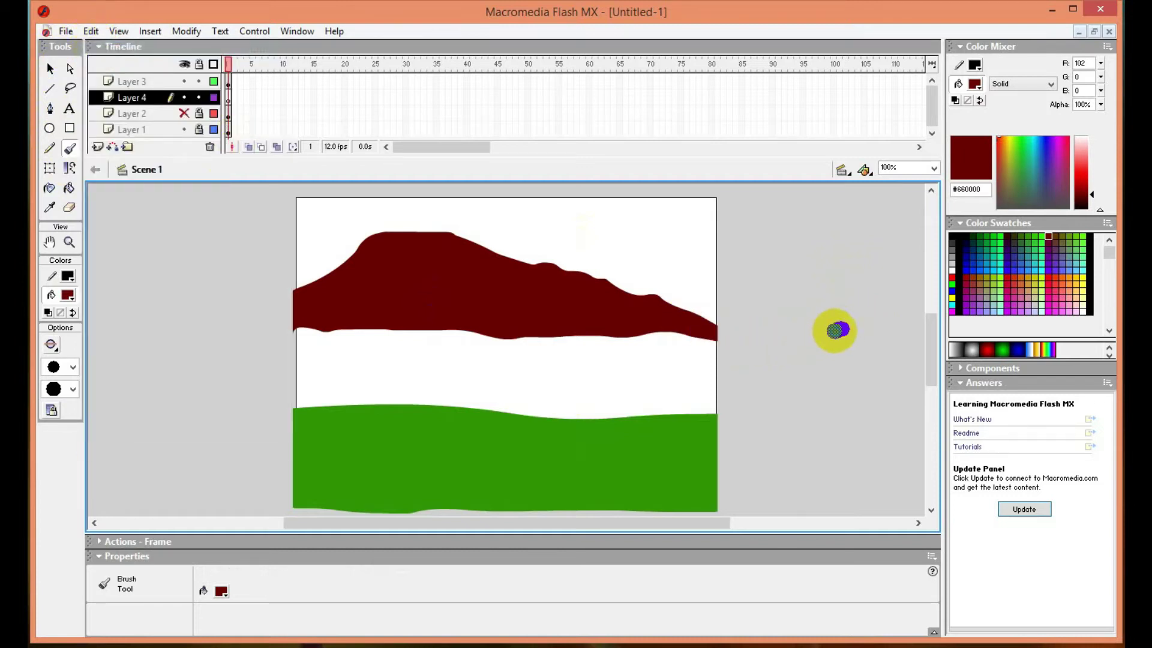
- Brush a short slanted dark red stroke beside the stage on Layer 4 and enlarge it to about 151 by 81 pixels
{"action": "left_click_drag", "start_coordinate": [840, 329], "coordinate": [795, 346]}
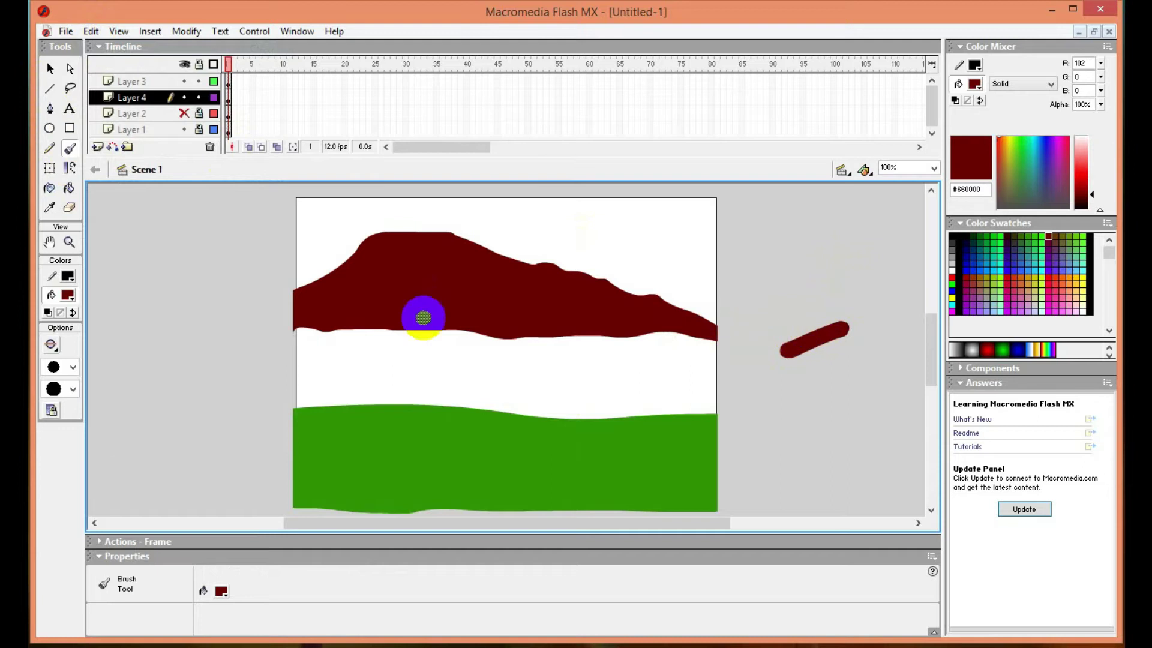
{"action": "left_click", "coordinate": [49, 168]}
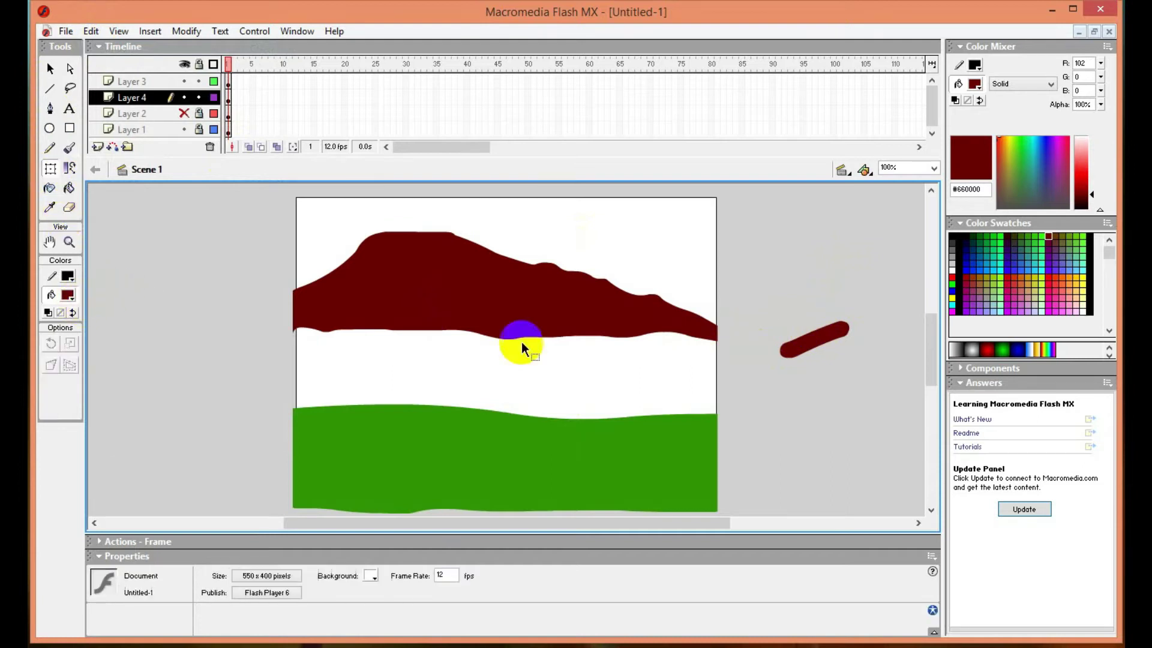
{"action": "mouse_move", "coordinate": [762, 301]}
{"action": "left_mouse_down"}
{"action": "mouse_move", "coordinate": [828, 359]}
{"action": "mouse_move", "coordinate": [752, 339]}
{"action": "mouse_move", "coordinate": [779, 322]}
{"action": "left_mouse_up"}
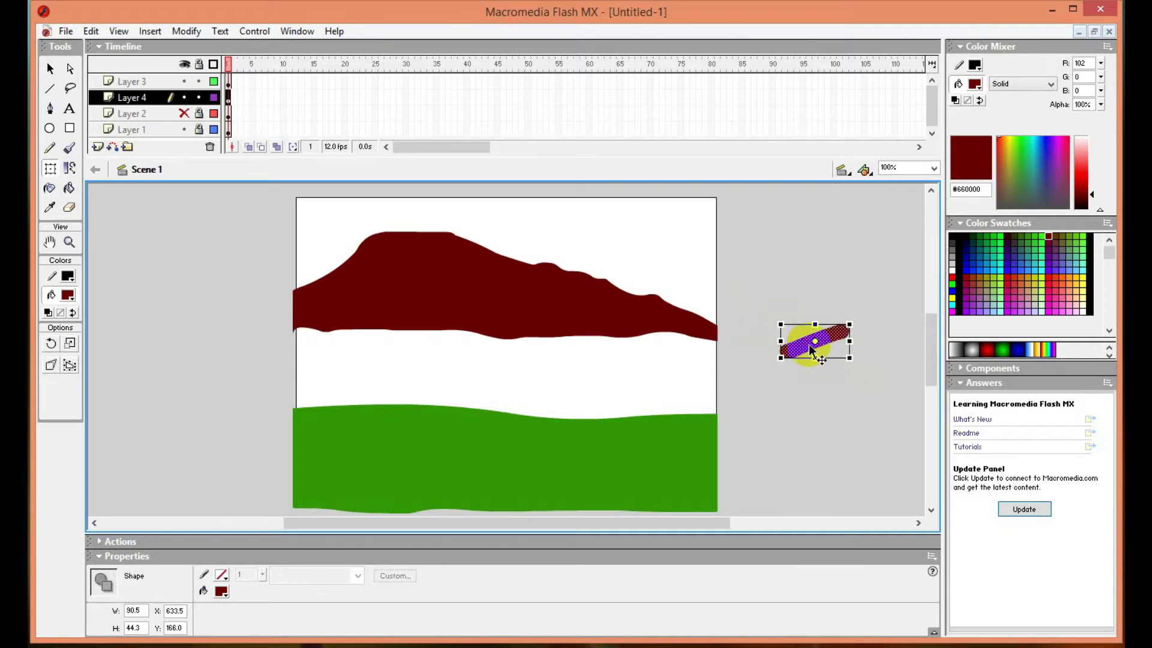
{"action": "left_click_drag", "start_coordinate": [849, 325], "coordinate": [895, 296]}
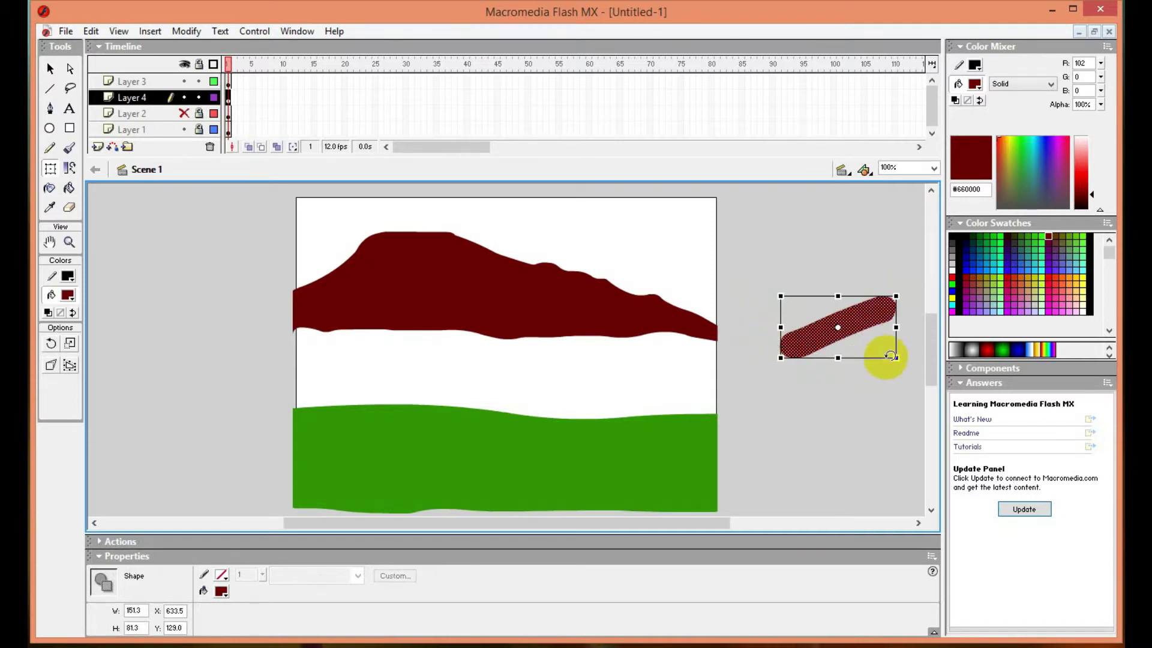
{"action": "left_click", "coordinate": [839, 396]}
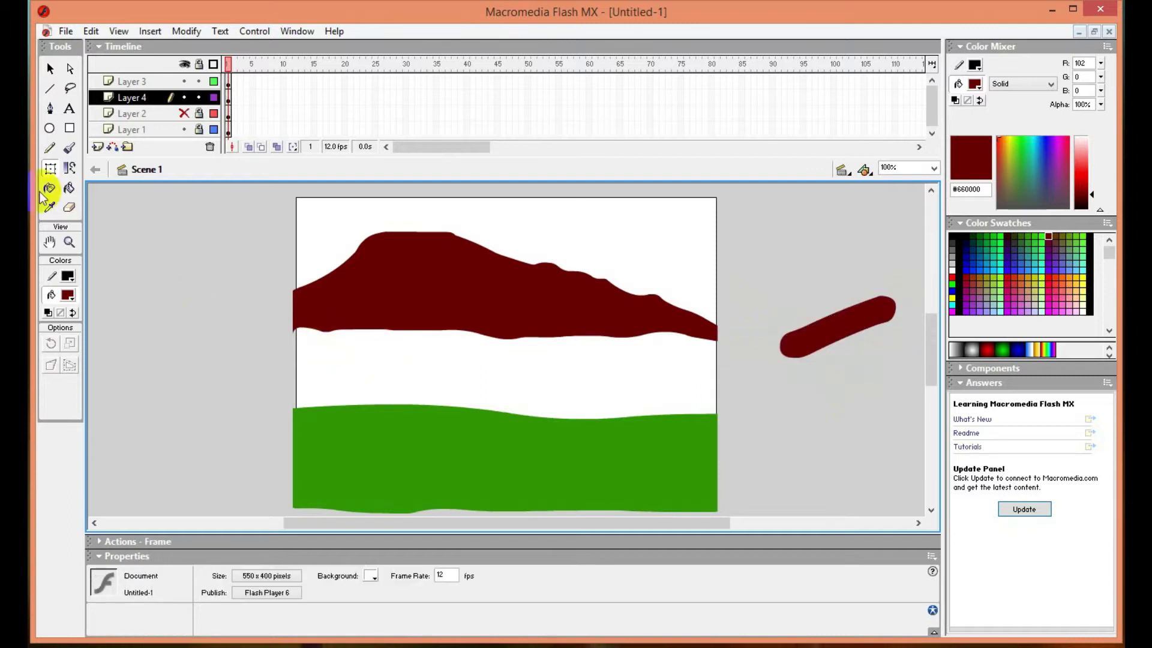
- Erase the edges of the stroke's lower-left end to shape it into a pointed tip
{"action": "left_click", "coordinate": [69, 208]}
{"action": "left_click_drag", "start_coordinate": [889, 307], "coordinate": [885, 292]}
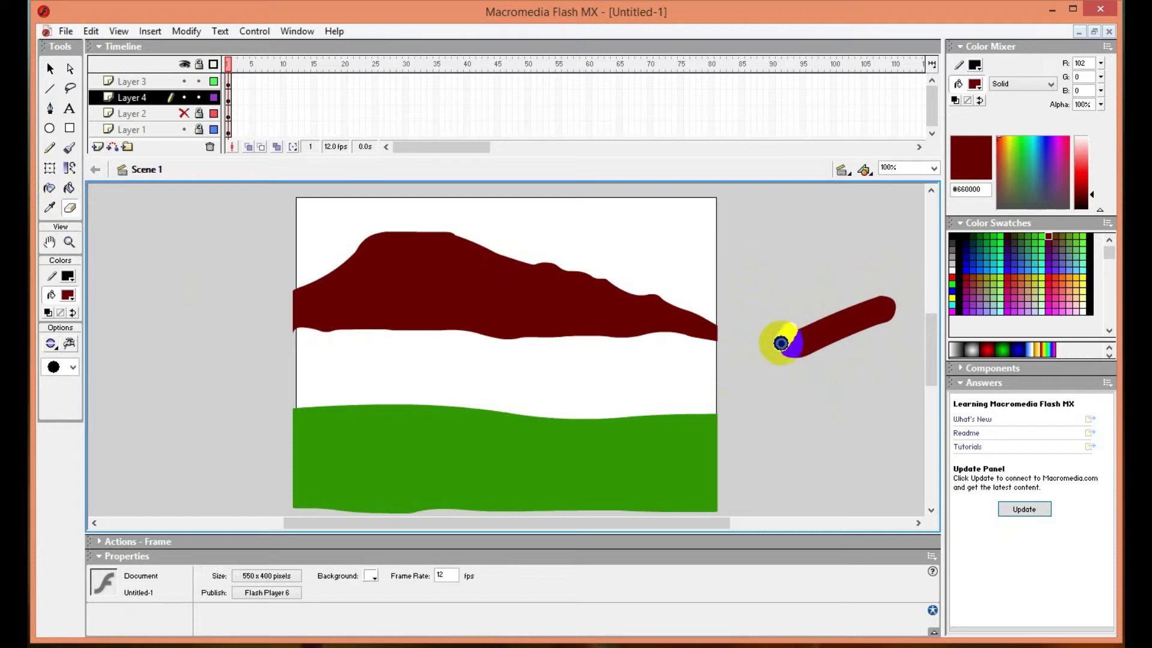
{"action": "left_click_drag", "start_coordinate": [786, 360], "coordinate": [817, 356]}
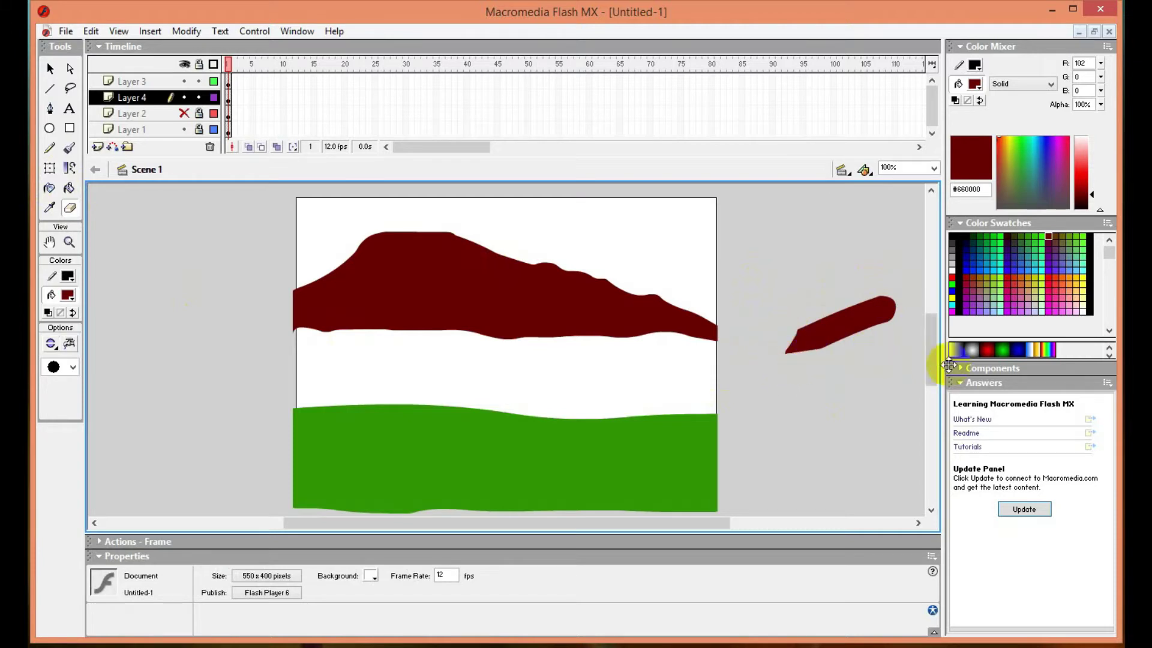
{"action": "mouse_move", "coordinate": [888, 309]}
{"action": "left_mouse_down"}
{"action": "mouse_move", "coordinate": [904, 292]}
{"action": "mouse_move", "coordinate": [898, 309]}
{"action": "left_mouse_up"}
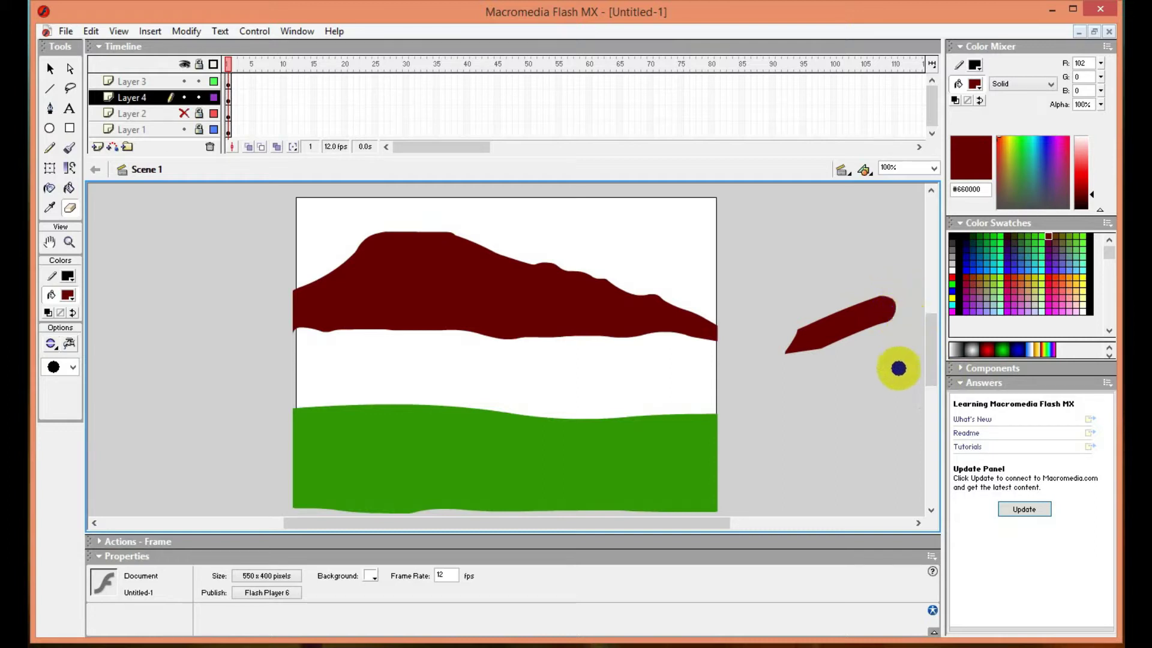
- Move the pointed shape up beside the stage's upper-right corner, at about X 633.6, Y 0, and recolour its fill to red #FF0000
{"action": "left_click", "coordinate": [50, 168]}
{"action": "left_click", "coordinate": [870, 329]}
{"action": "left_click_drag", "start_coordinate": [869, 330], "coordinate": [855, 227]}
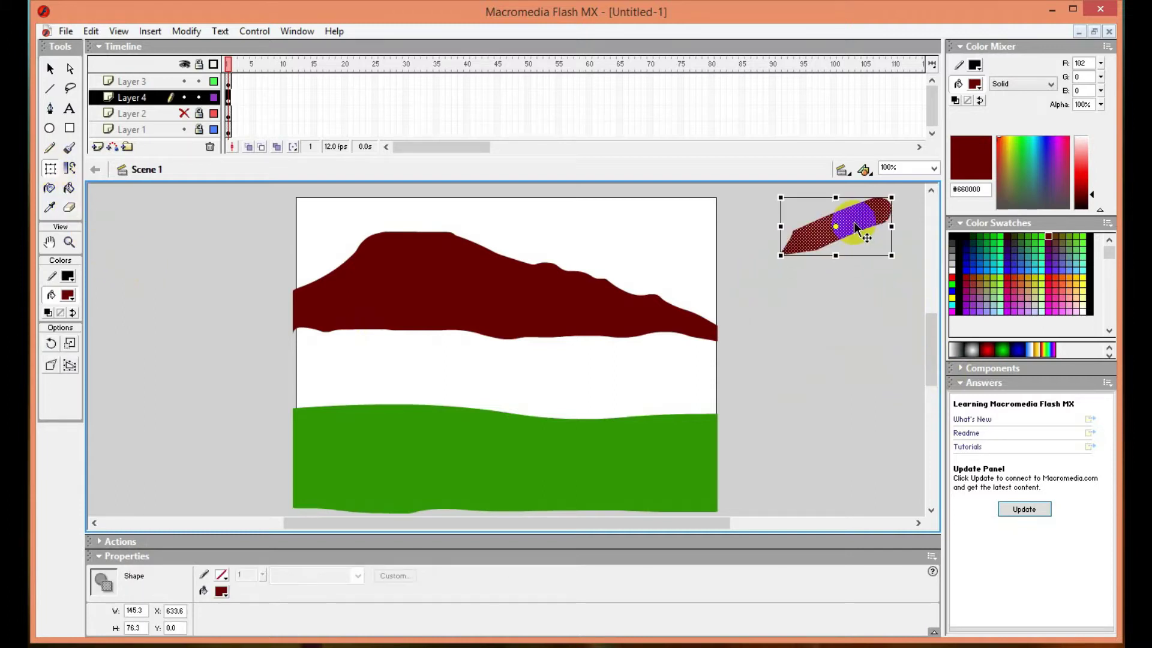
{"action": "left_click", "coordinate": [70, 295]}
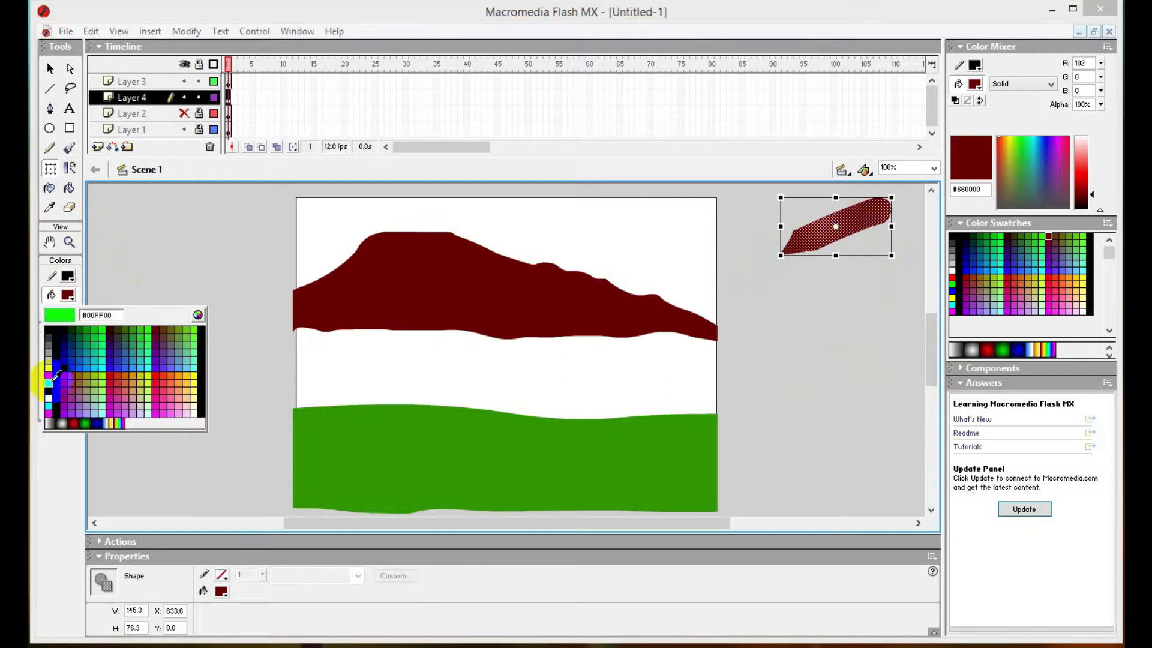
{"action": "left_click", "coordinate": [49, 376]}
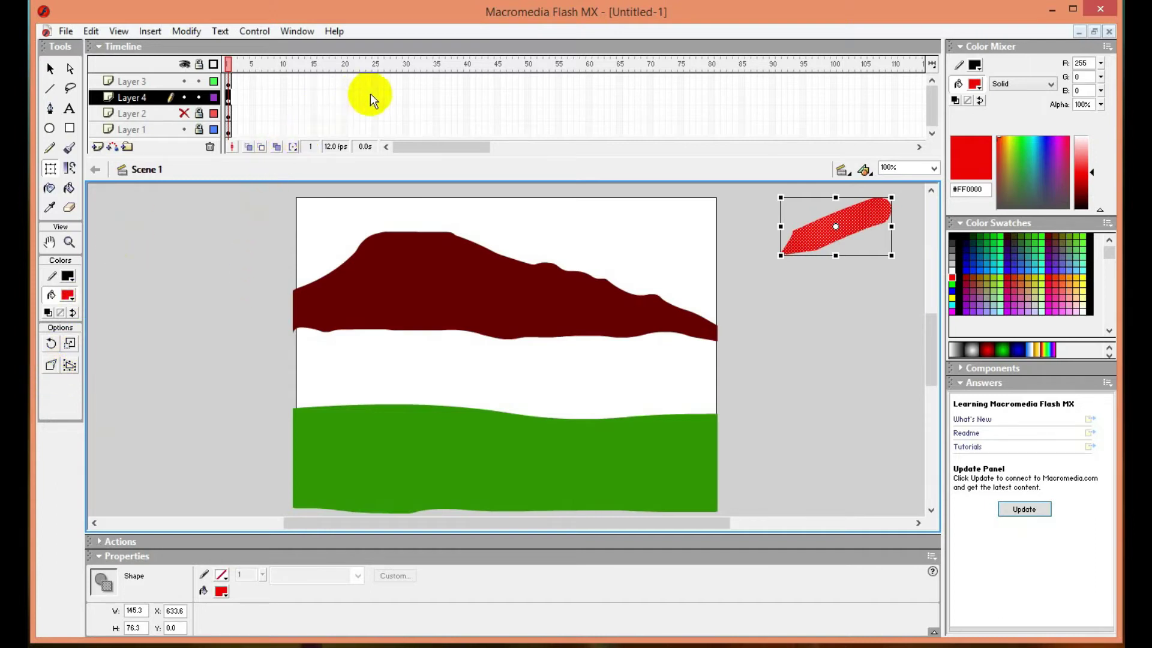
- Insert a keyframe at frame 45 of Layer 4 and extend Layers 1, 2 and 3 to frame 45
{"action": "right_click", "coordinate": [495, 97]}
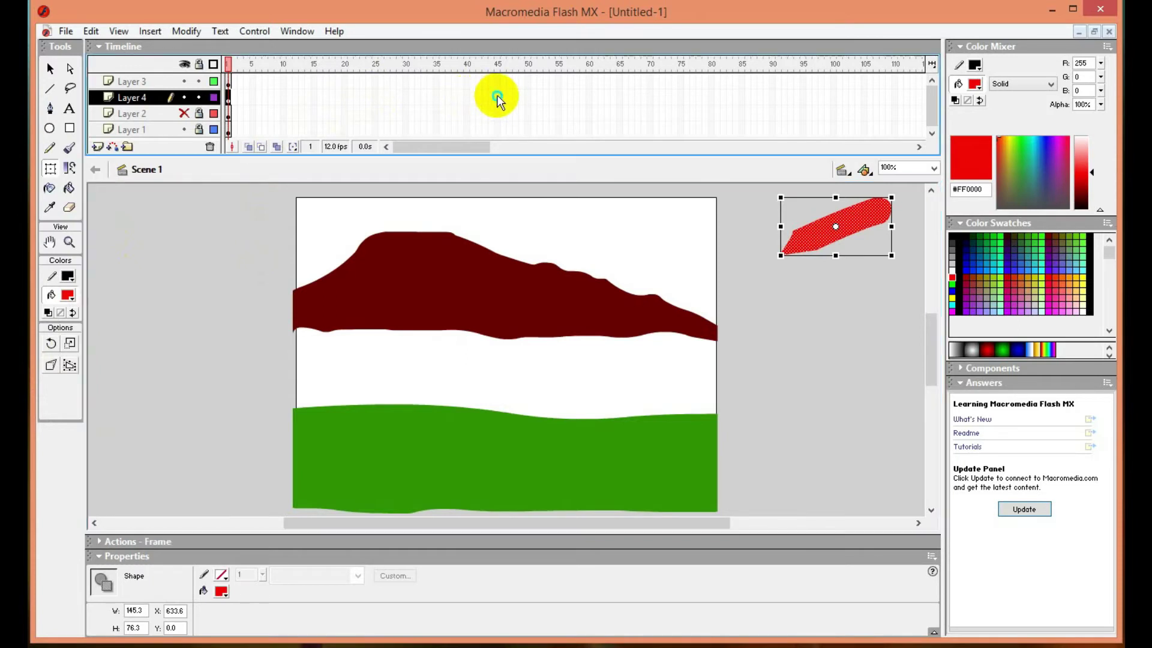
{"action": "left_click", "coordinate": [535, 165]}
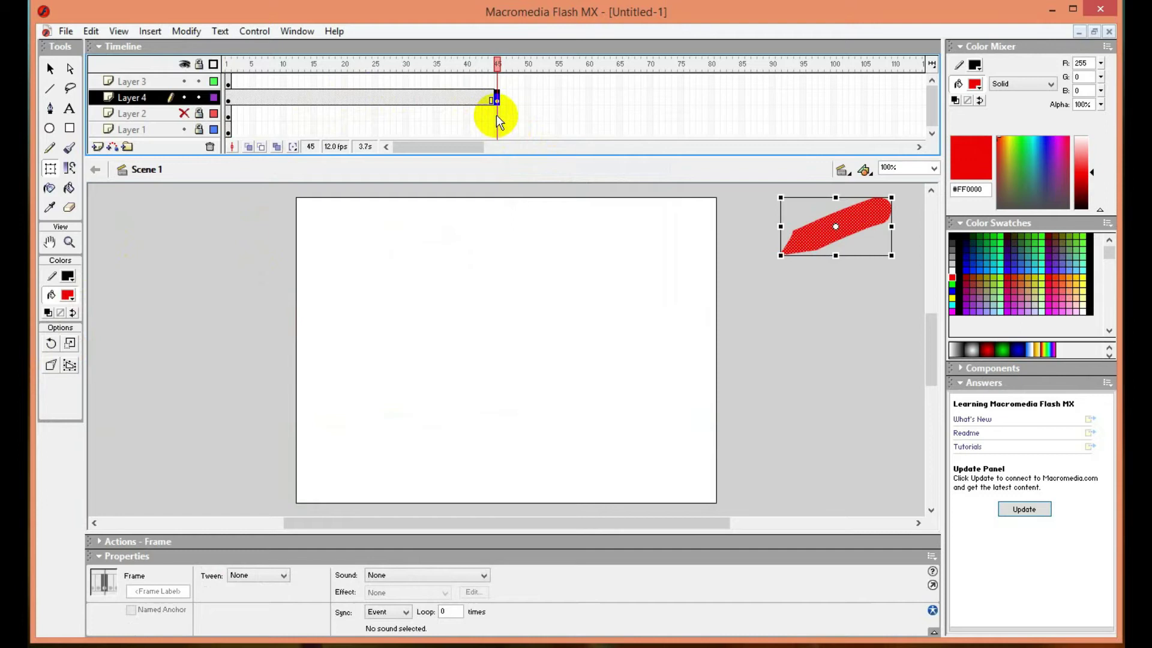
{"action": "right_click", "coordinate": [496, 113]}
{"action": "left_click", "coordinate": [519, 144]}
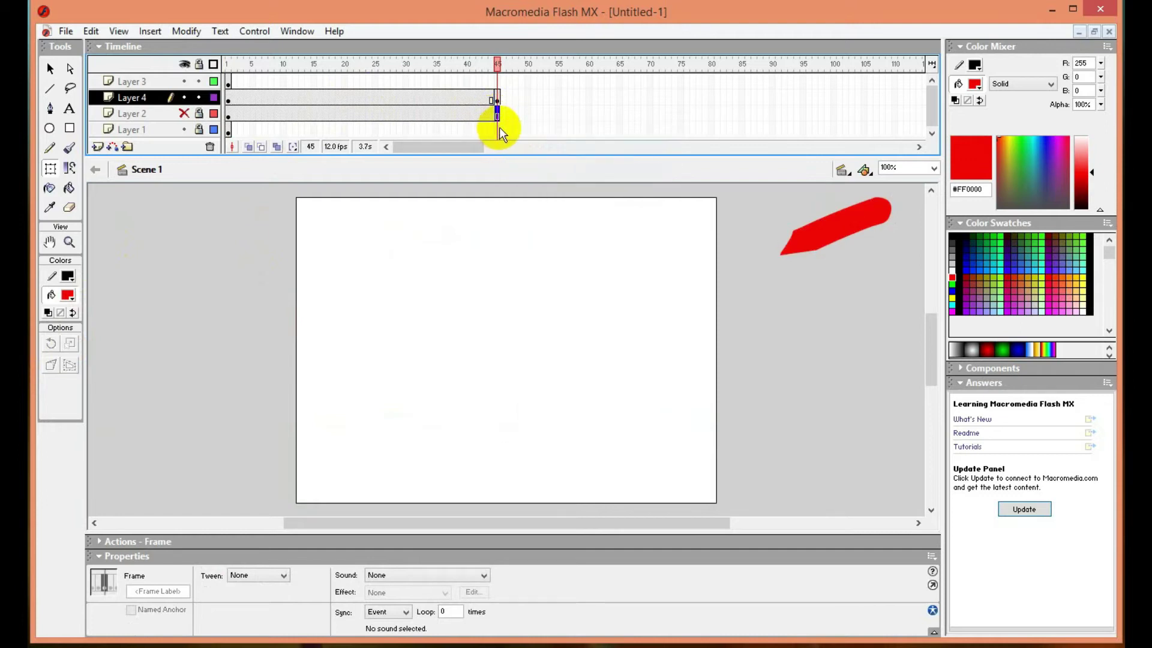
{"action": "right_click", "coordinate": [499, 128]}
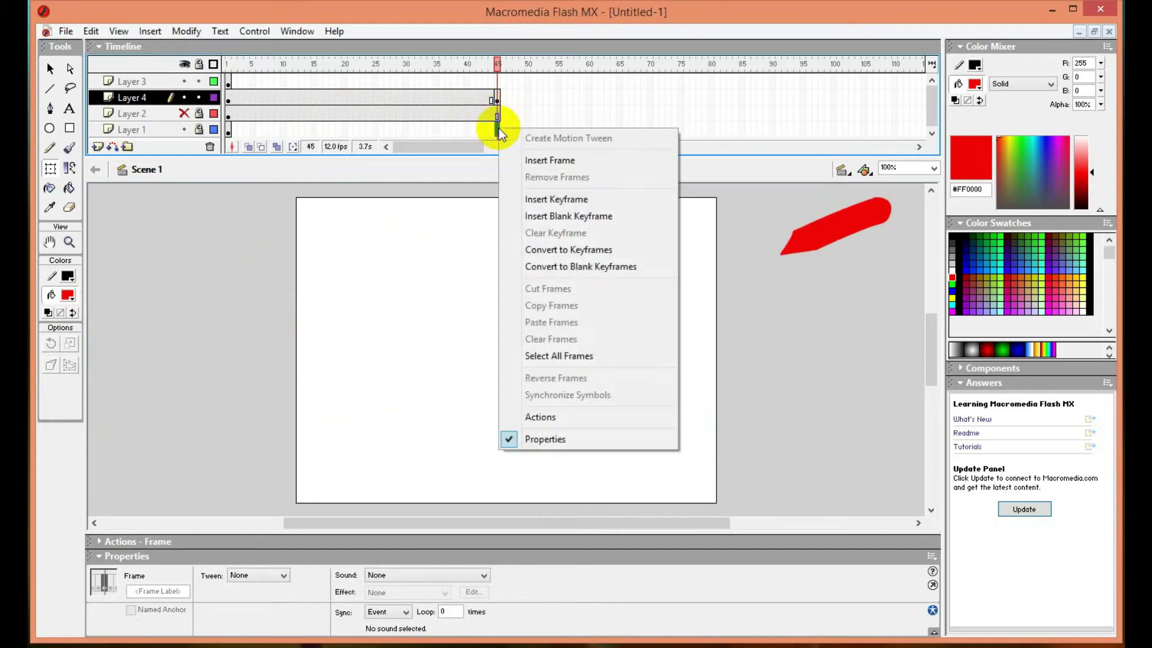
{"action": "left_click", "coordinate": [520, 160]}
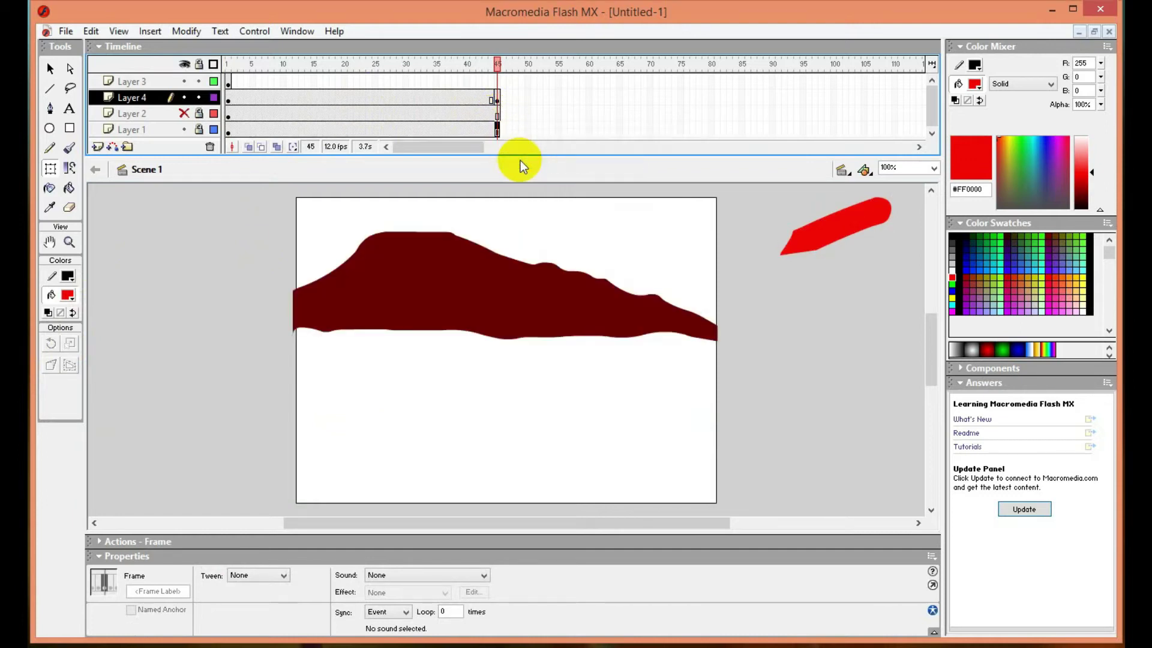
{"action": "right_click", "coordinate": [499, 83]}
{"action": "left_click", "coordinate": [531, 118]}
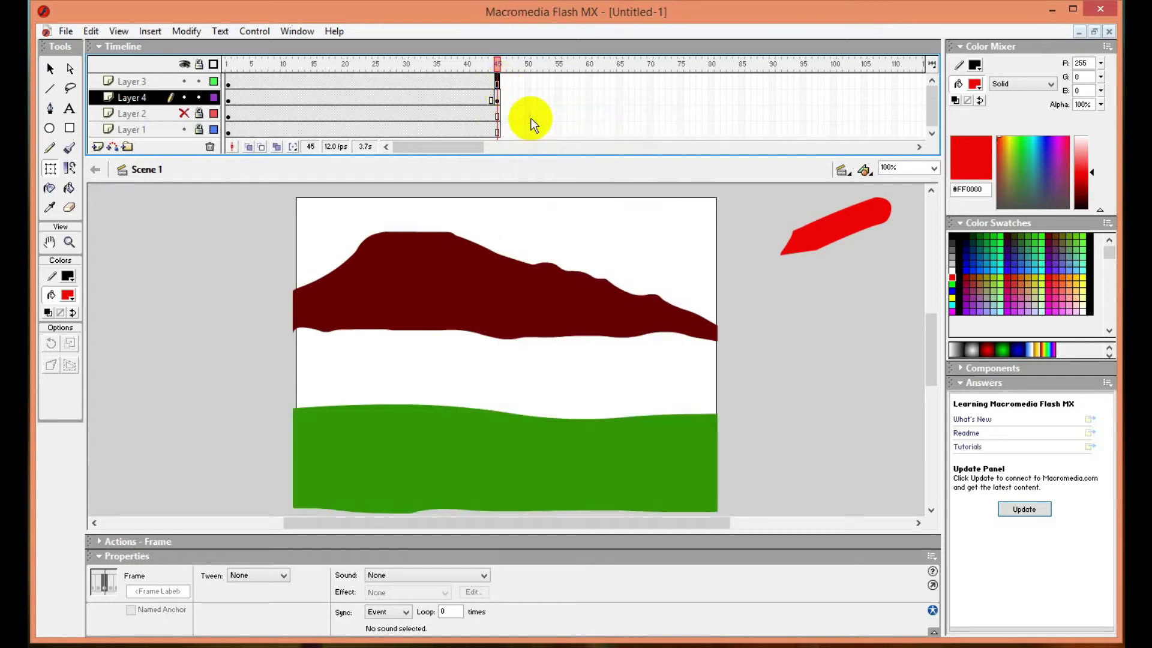
- Move the red shape in Layer 4's frame 45 onto the right slope of the mountain, at about X 405.6, Y 88
{"action": "left_click", "coordinate": [50, 168]}
{"action": "left_click", "coordinate": [433, 193]}
{"action": "left_click", "coordinate": [810, 227]}
{"action": "left_click_drag", "start_coordinate": [755, 187], "coordinate": [913, 302]}
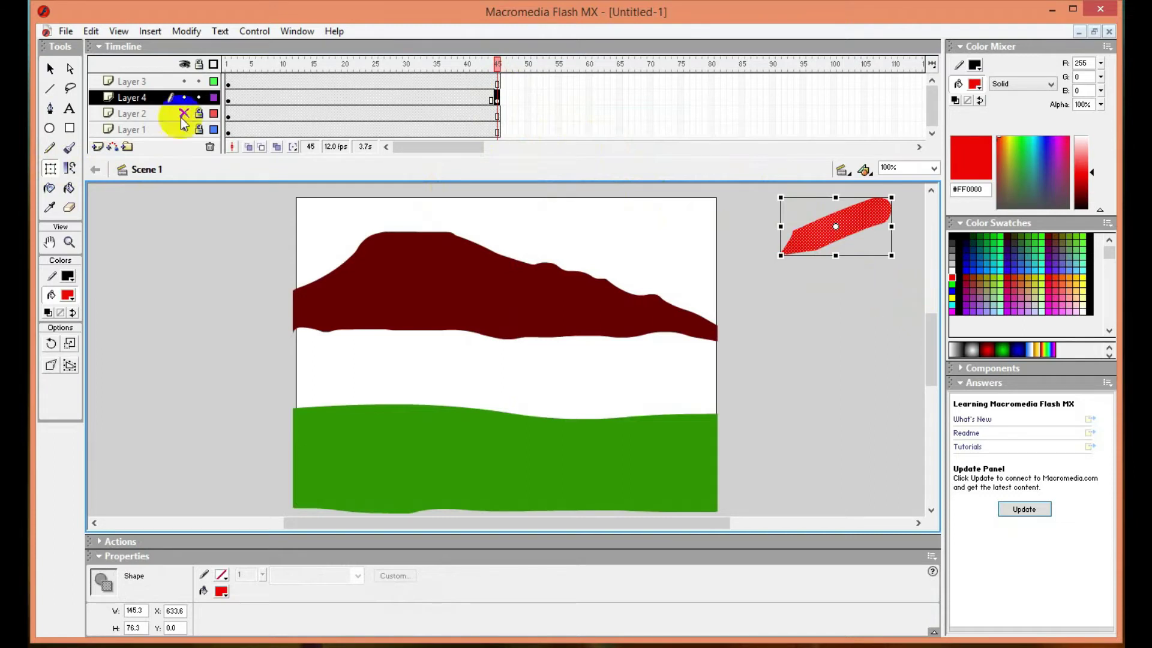
{"action": "left_click", "coordinate": [229, 98]}
{"action": "left_click_drag", "start_coordinate": [888, 234], "coordinate": [699, 286]}
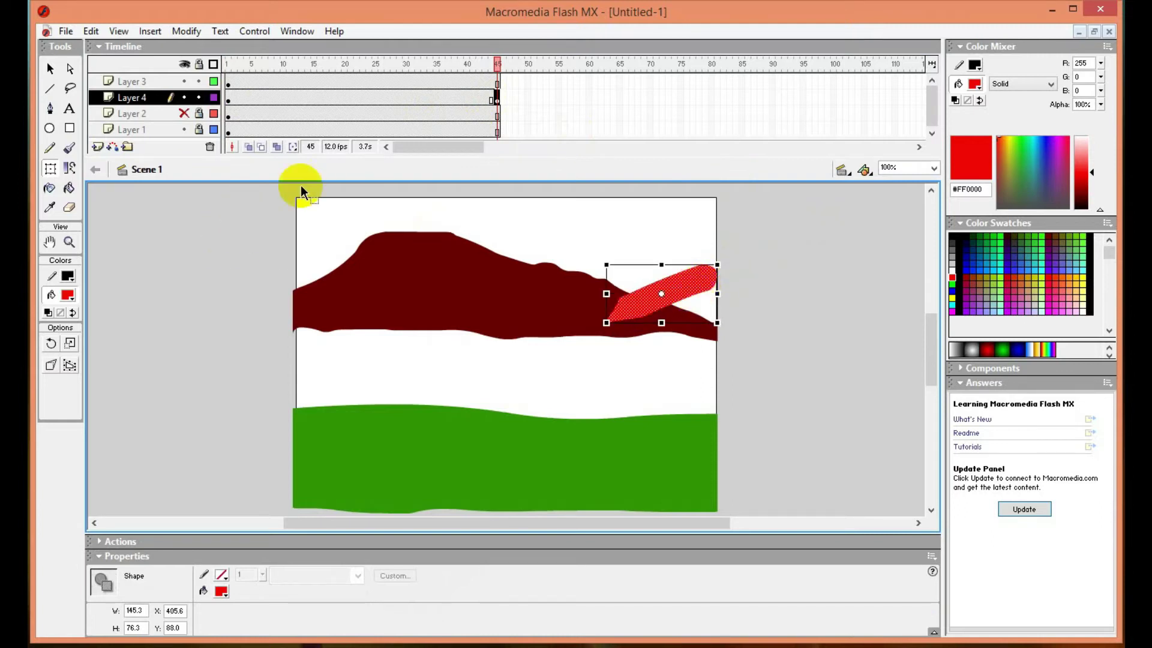
- Insert a keyframe at frame 44 of Layer 4, holding the red shape on the mountain's right slope
{"action": "right_click", "coordinate": [228, 98]}
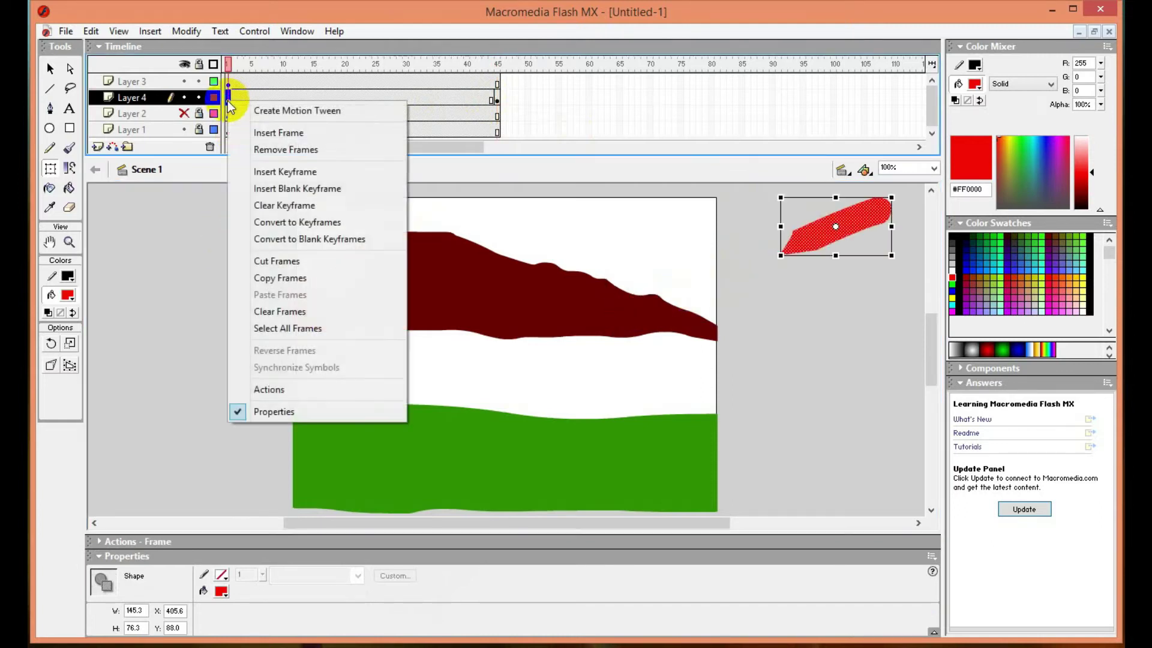
{"action": "left_click", "coordinate": [492, 99]}
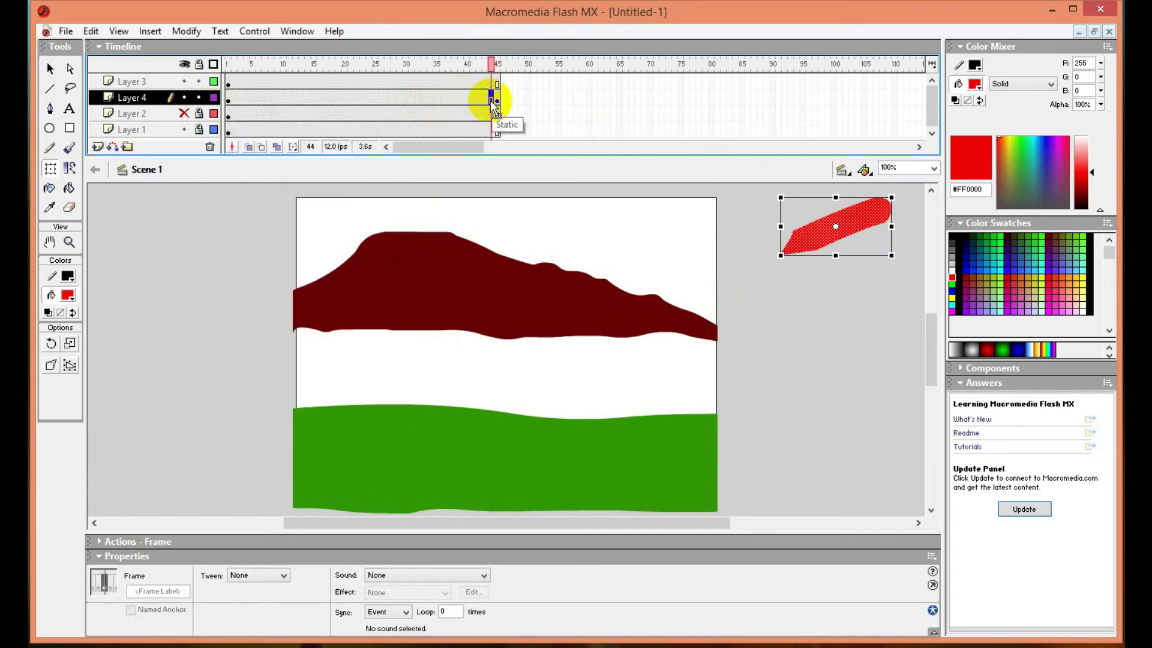
{"action": "left_click", "coordinate": [497, 100]}
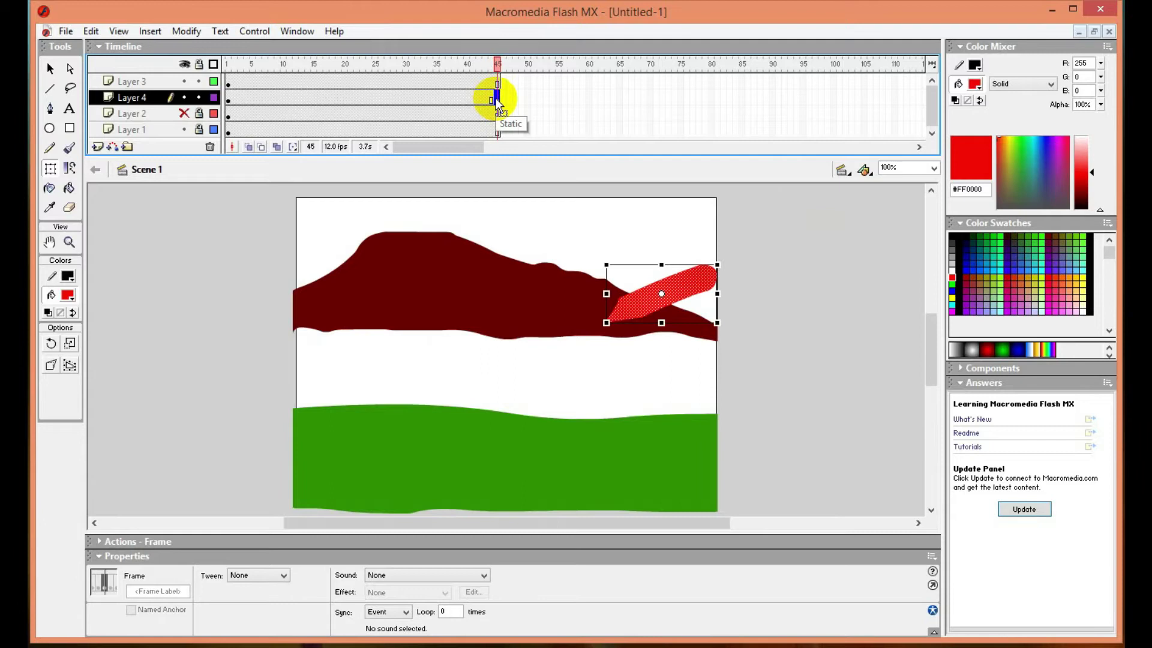
{"action": "left_click", "coordinate": [497, 98]}
{"action": "right_click", "coordinate": [497, 99]}
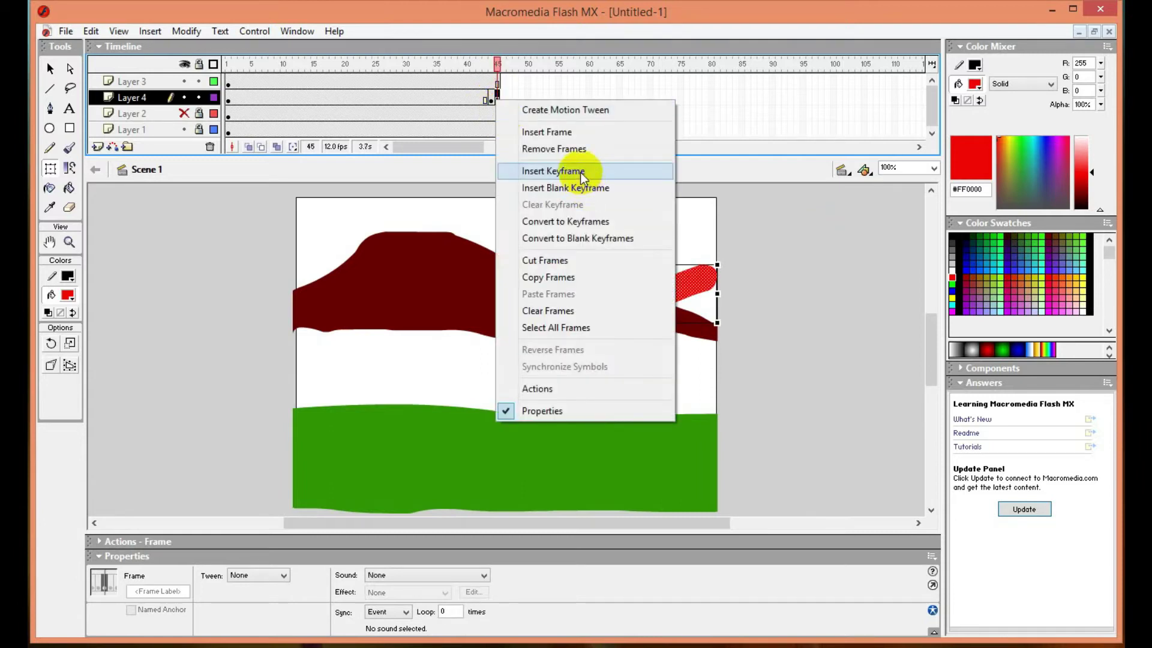
{"action": "left_click", "coordinate": [580, 174]}
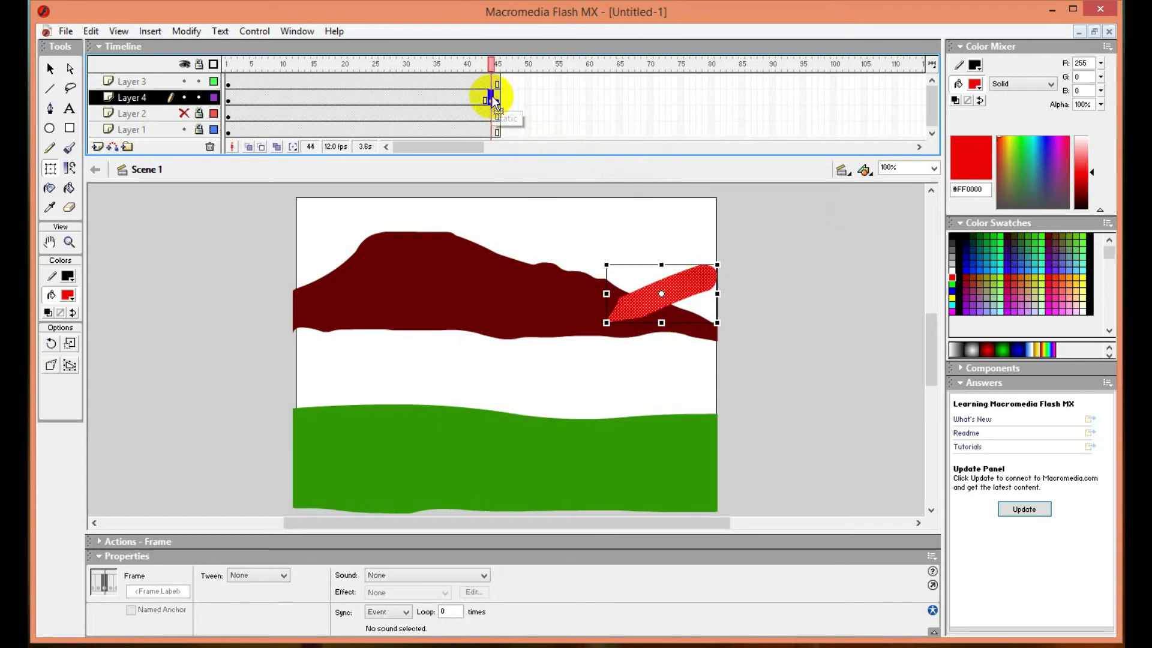
- Create motion tweens in Layer 4 from the keyframes at frame 1 and frame 44
{"action": "left_click", "coordinate": [230, 99]}
{"action": "right_click", "coordinate": [231, 100]}
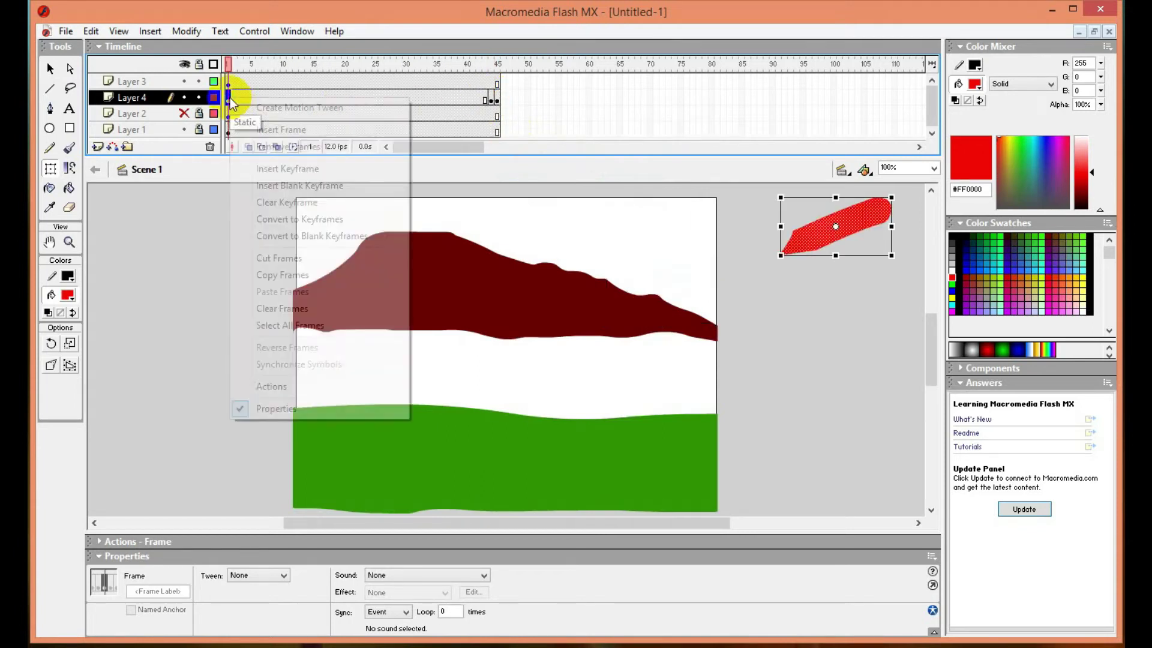
{"action": "left_click", "coordinate": [267, 105]}
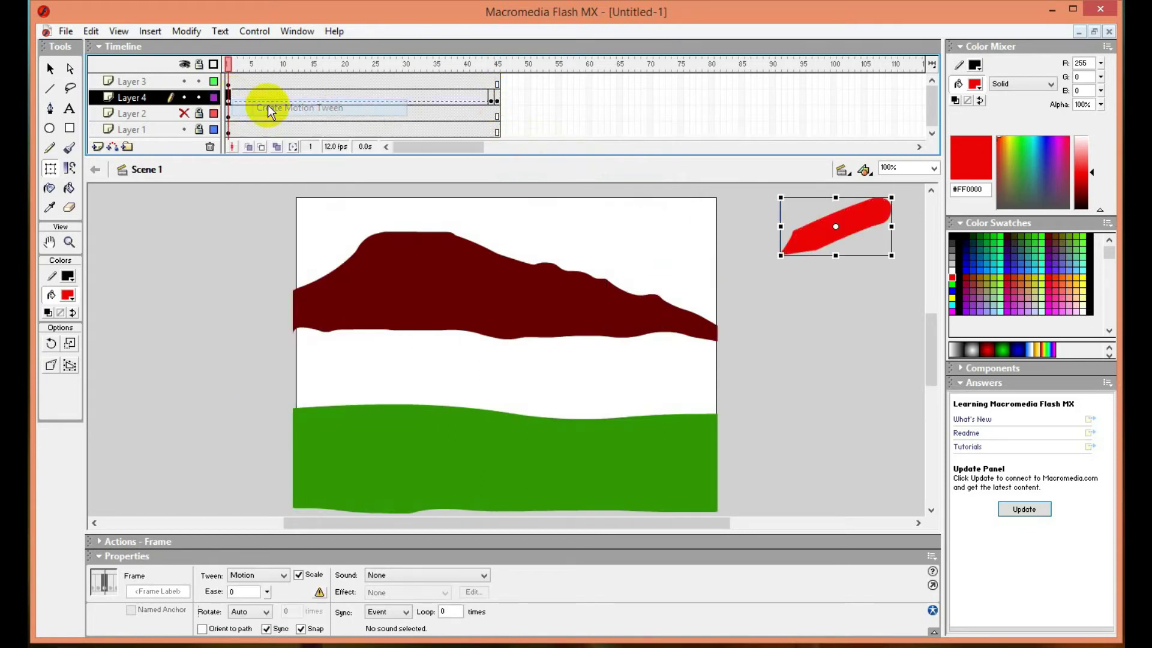
{"action": "right_click", "coordinate": [492, 98]}
{"action": "left_click", "coordinate": [514, 106]}
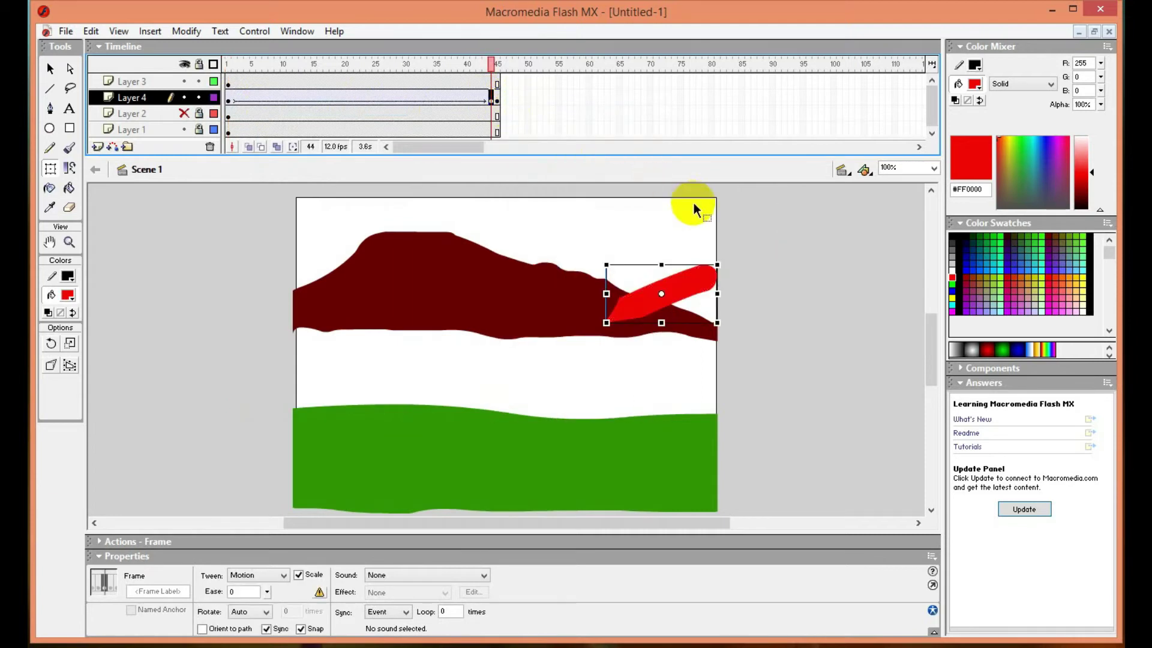
- Preview the movie to check how the red shape flies in, and close the preview
{"action": "left_click", "coordinate": [254, 31]}
{"action": "left_click", "coordinate": [286, 147]}
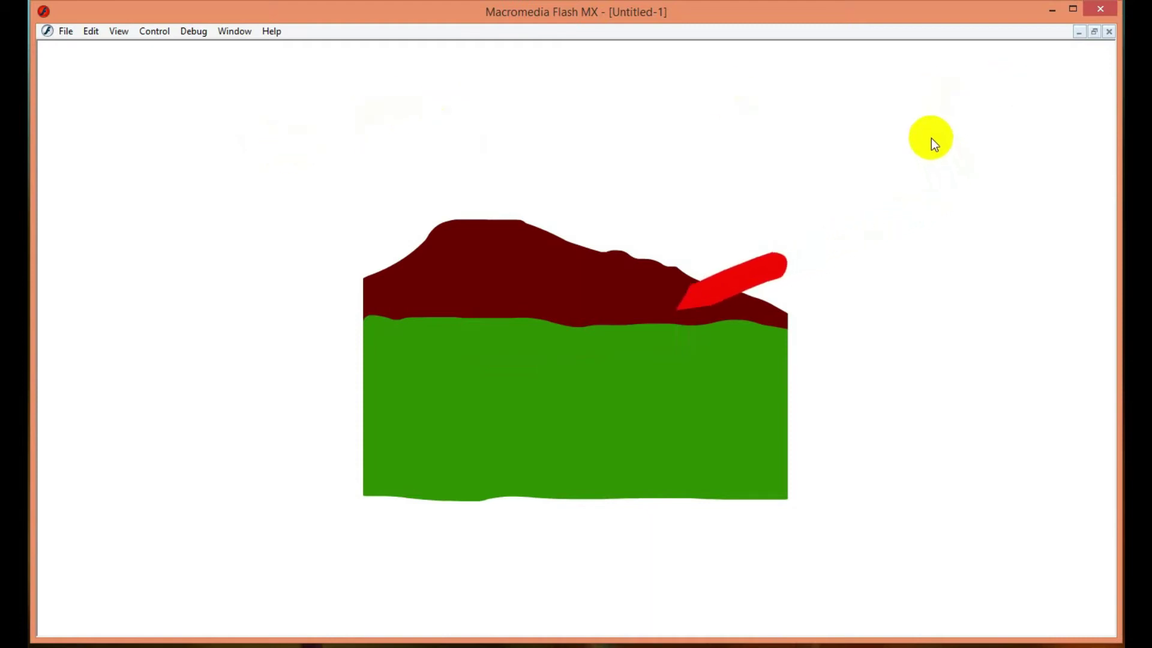
{"action": "left_click", "coordinate": [1112, 31]}
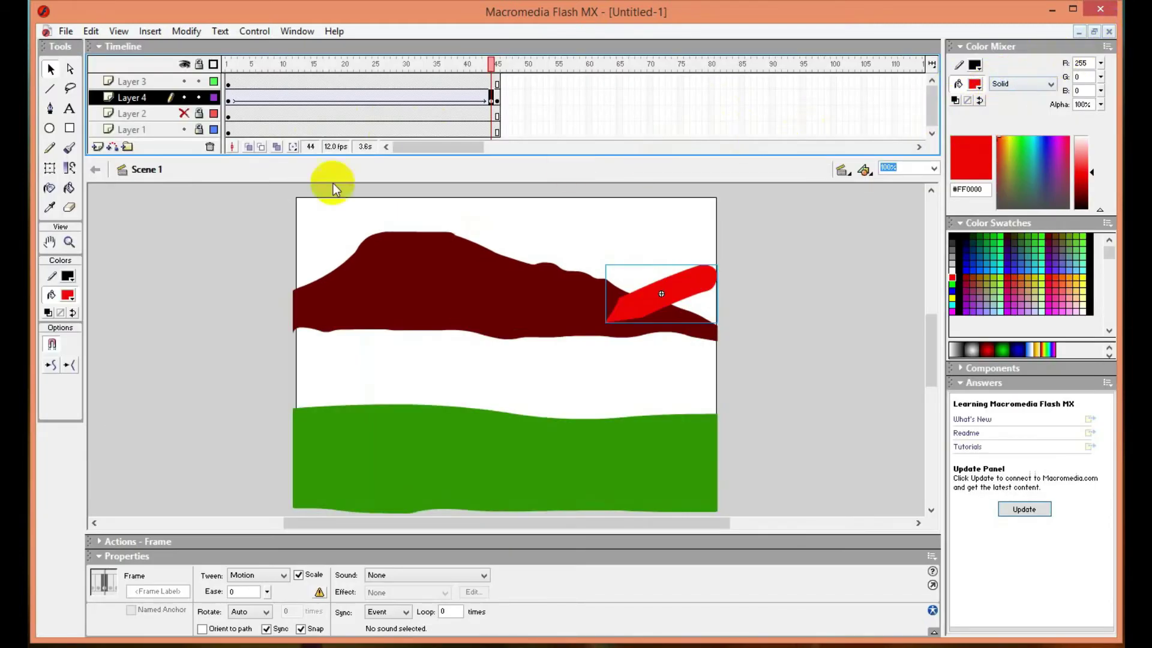
- Insert a new layer above Layer 1 and move it to the bottom of the layer stack
{"action": "left_click", "coordinate": [160, 132]}
{"action": "right_click", "coordinate": [160, 137]}
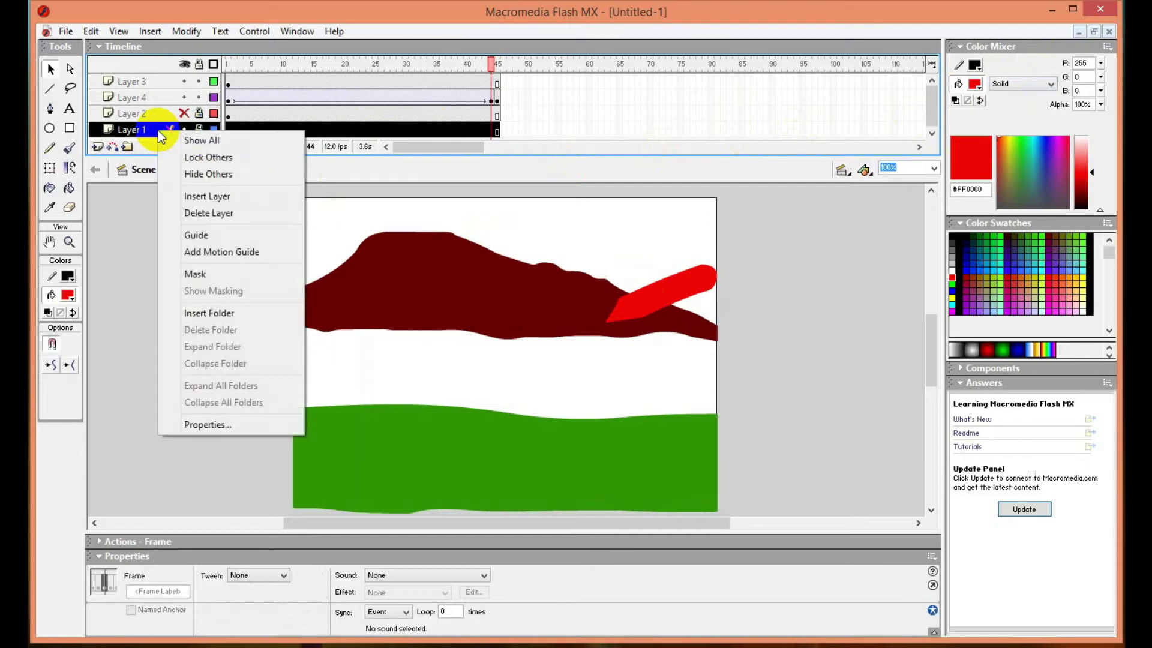
{"action": "left_click", "coordinate": [182, 198]}
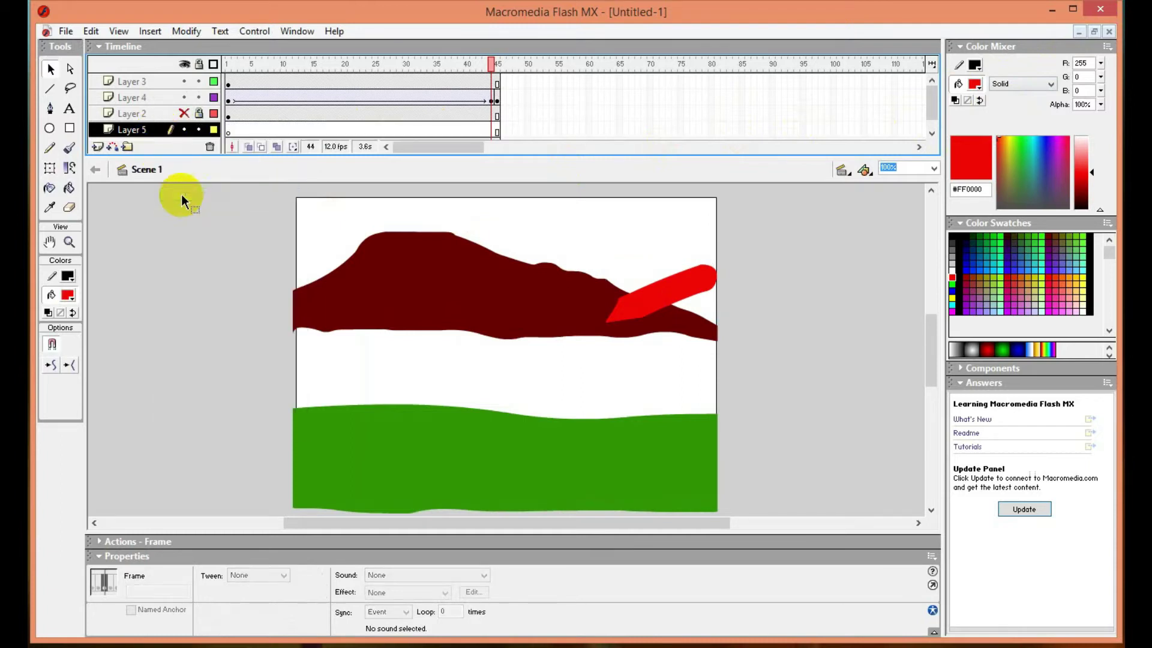
{"action": "left_click_drag", "start_coordinate": [154, 127], "coordinate": [148, 152]}
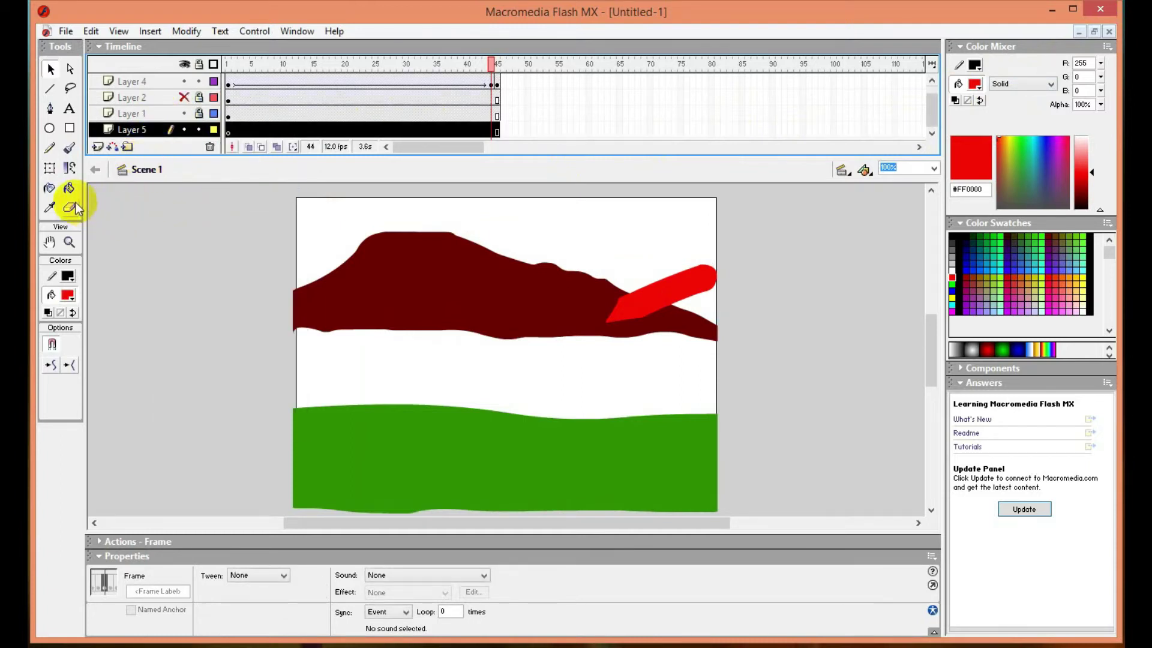
- Lock Layer 4 and draw a black-outlined #99FFFF sky rectangle in Layer 5, spanning the stage's width from its top edge to behind the green ground
{"action": "left_click", "coordinate": [70, 128]}
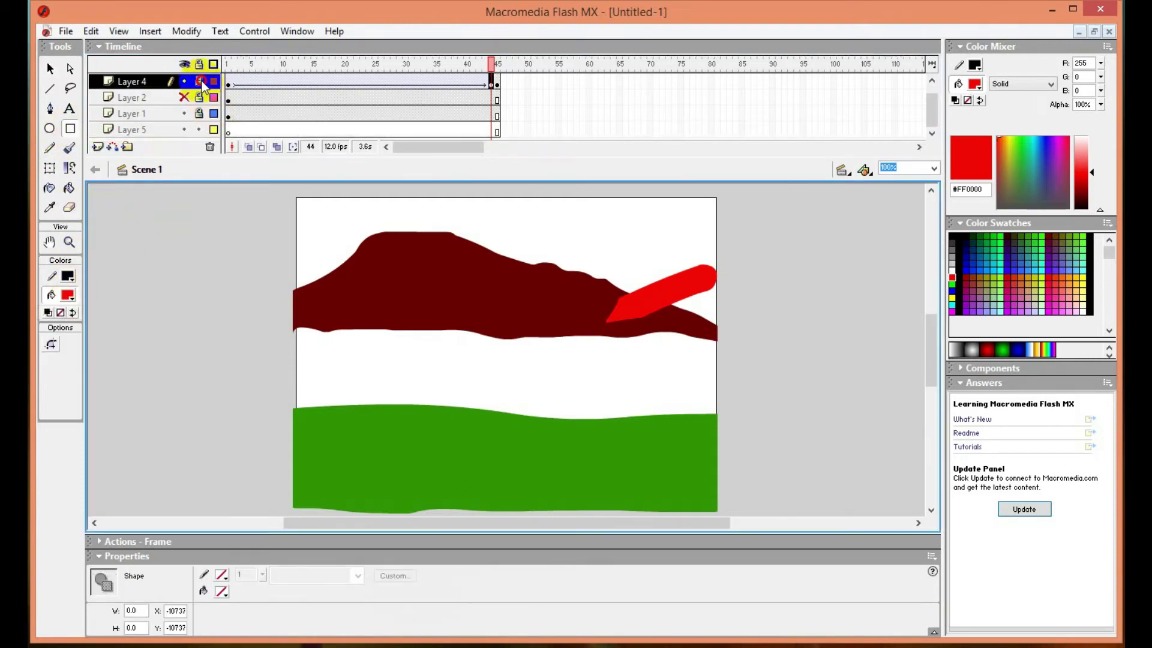
{"action": "left_click", "coordinate": [203, 85]}
{"action": "left_click", "coordinate": [67, 294]}
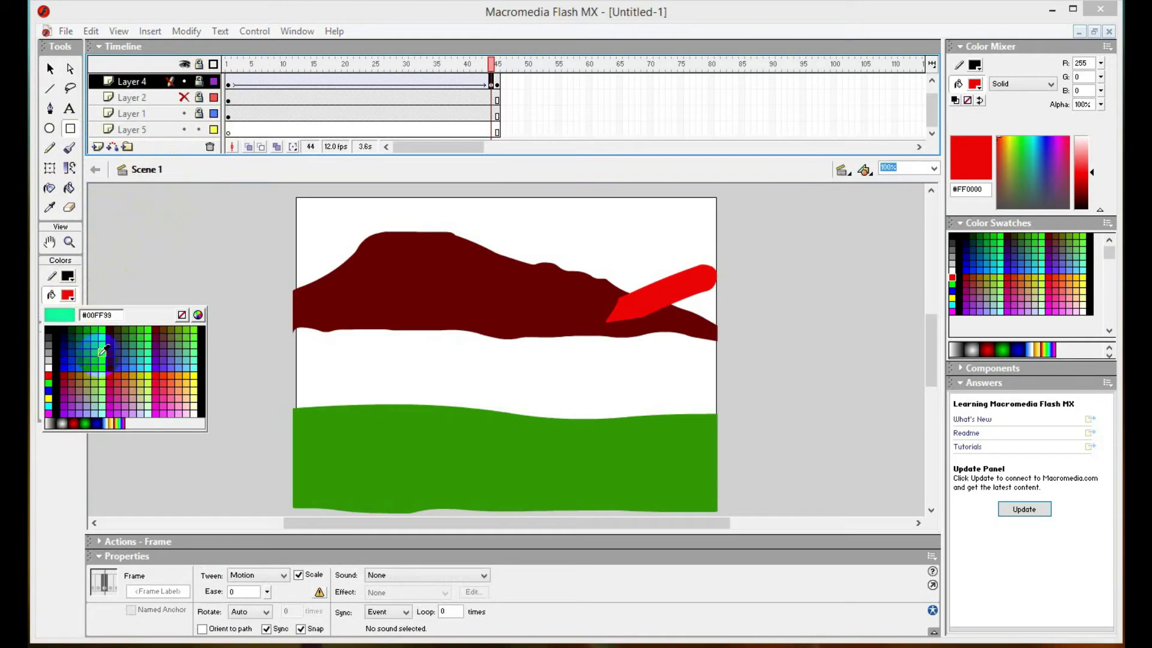
{"action": "left_click", "coordinate": [110, 406]}
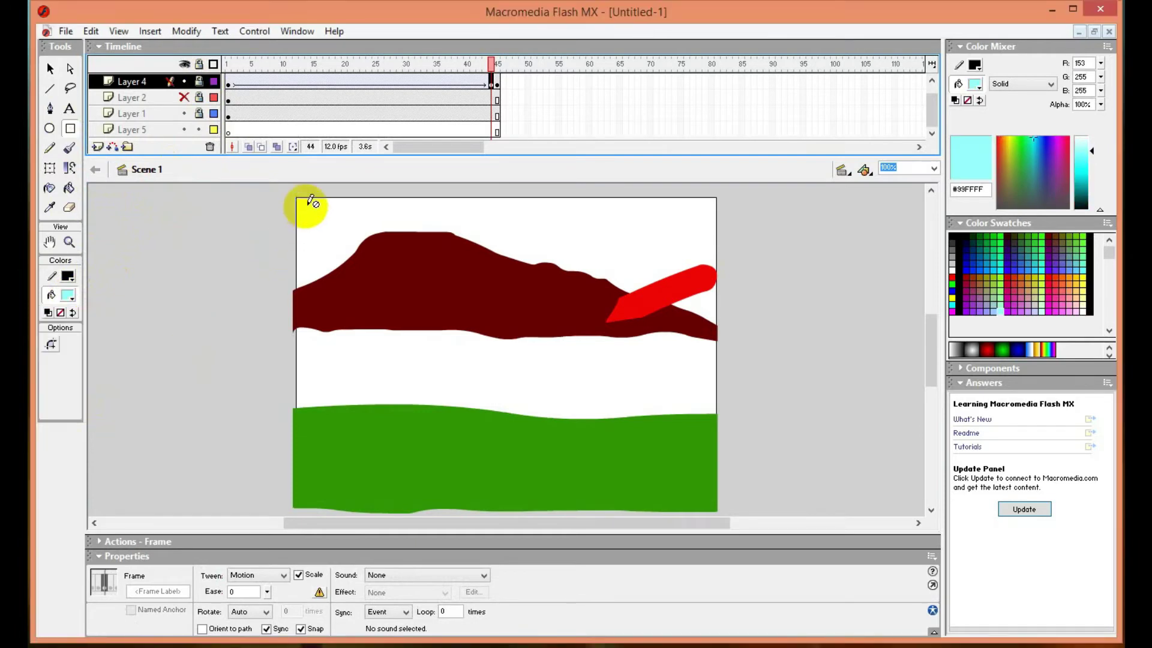
{"action": "left_click", "coordinate": [228, 130]}
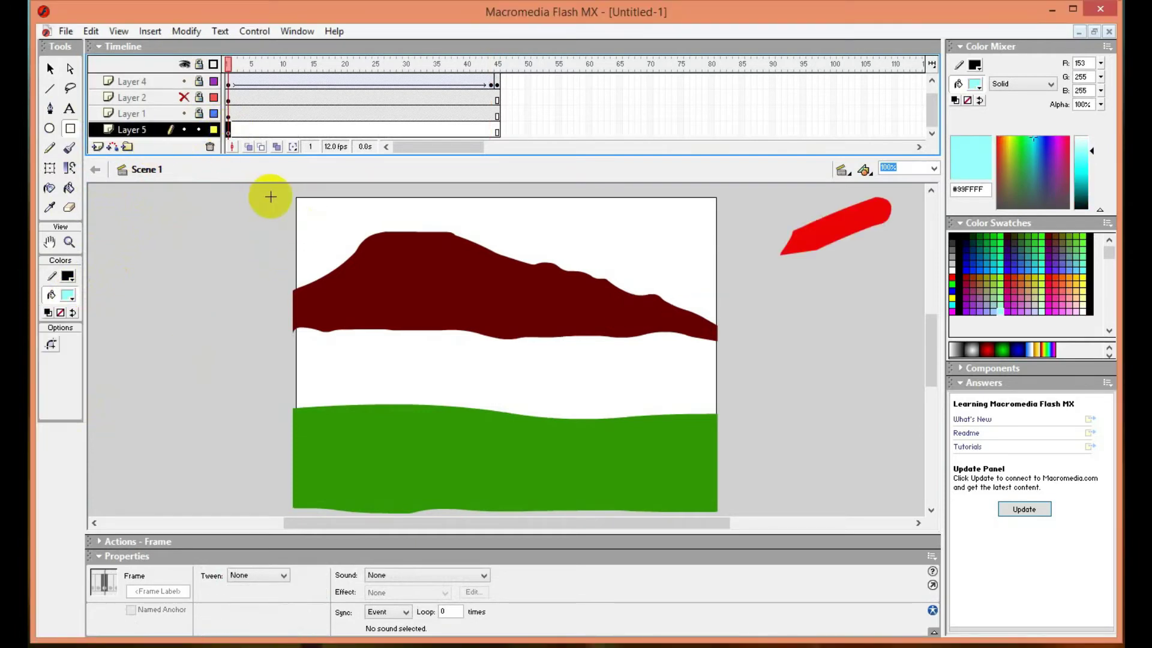
{"action": "left_click_drag", "start_coordinate": [296, 195], "coordinate": [714, 472]}
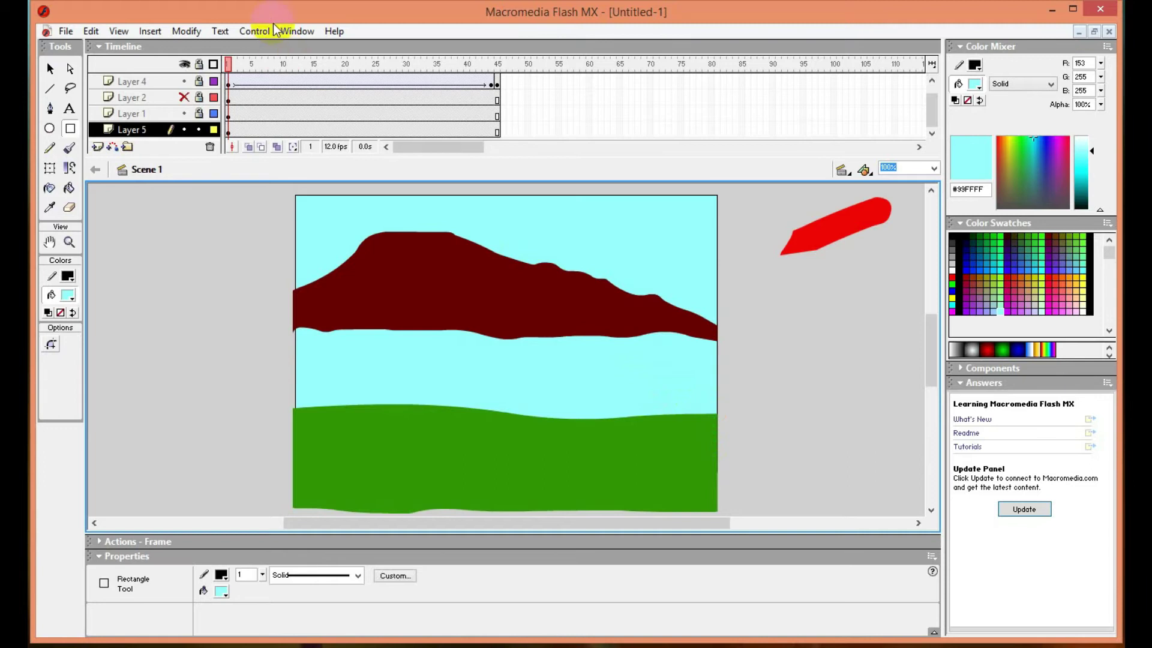
- Play the test movie to check the animation against the light-blue sky, and return to the document
{"action": "left_click", "coordinate": [254, 31]}
{"action": "left_click", "coordinate": [273, 143]}
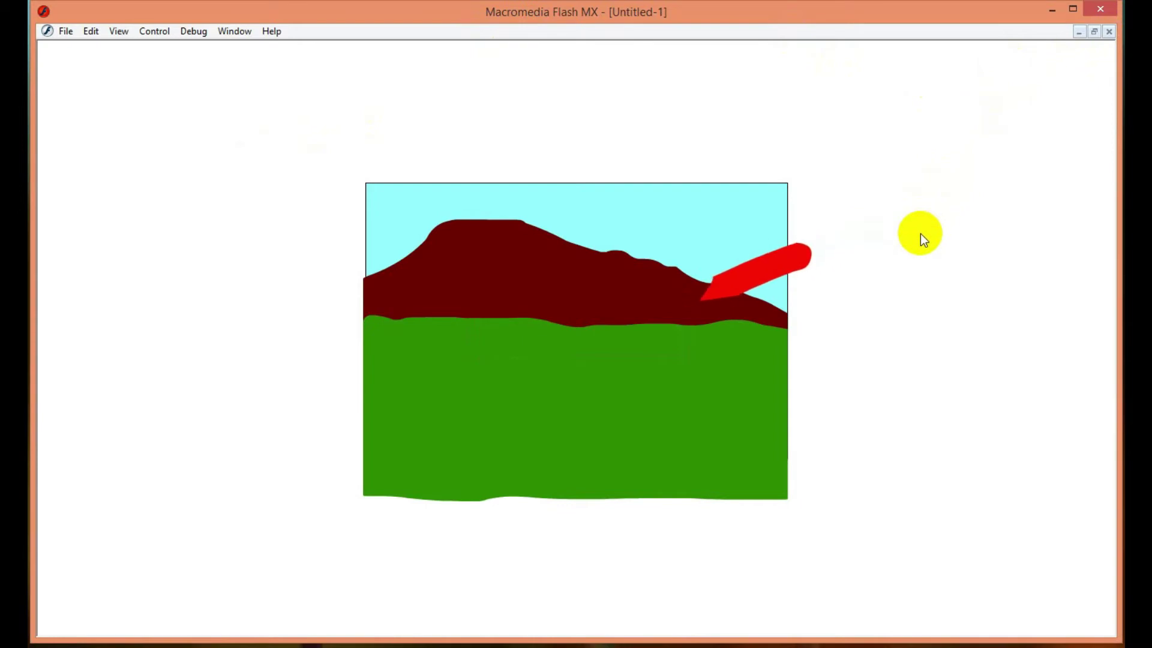
{"action": "left_click", "coordinate": [1109, 31]}
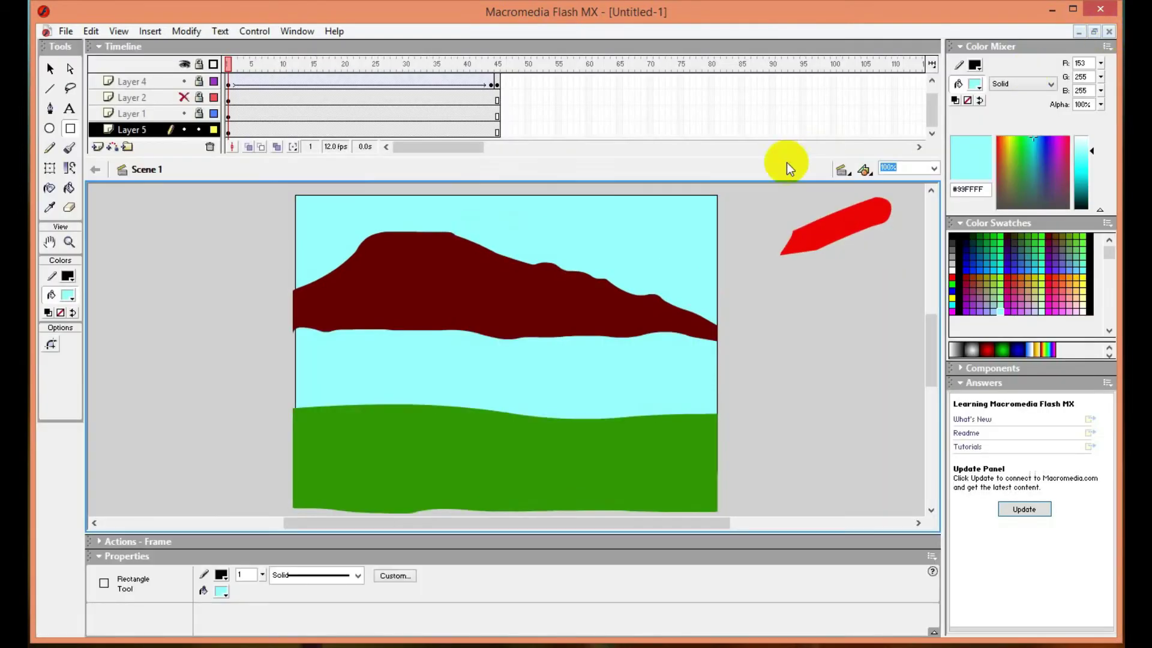
- Insert a keyframe at frame 46 of Layer 4
{"action": "left_click", "coordinate": [51, 168]}
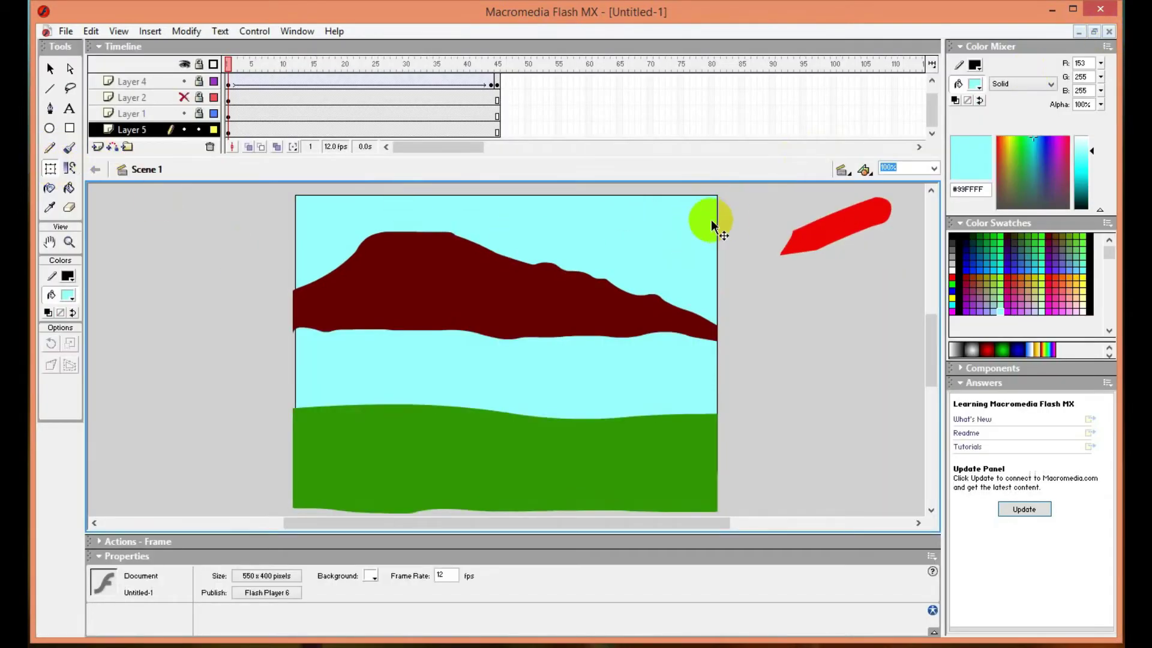
{"action": "left_click", "coordinate": [498, 85]}
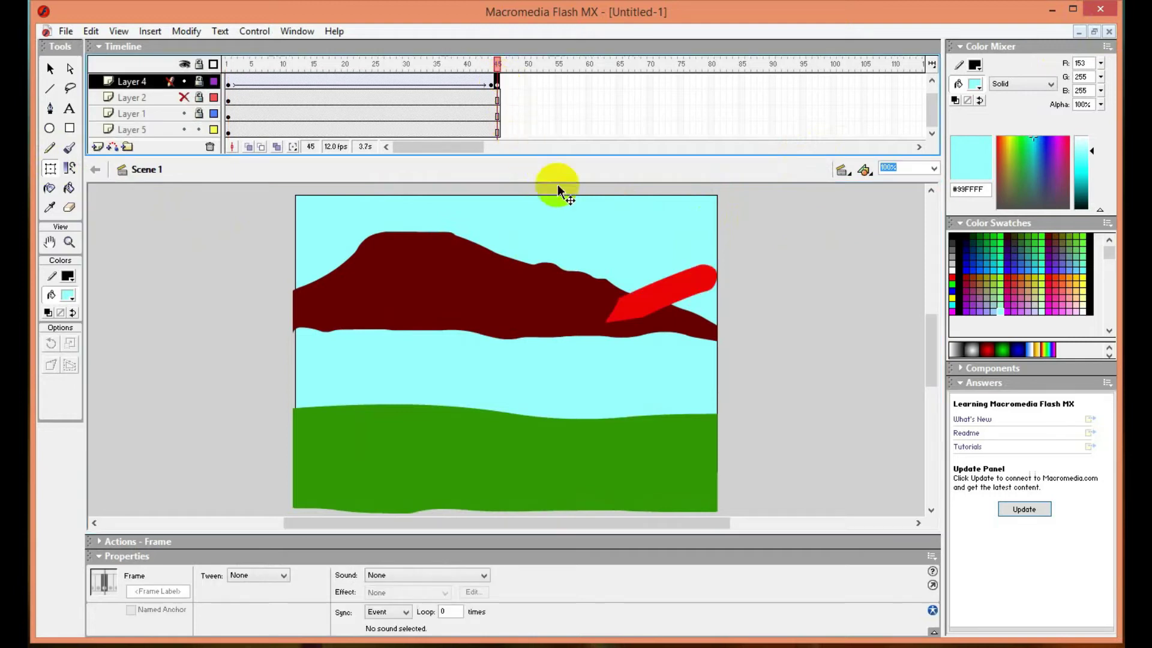
{"action": "left_click", "coordinate": [505, 85]}
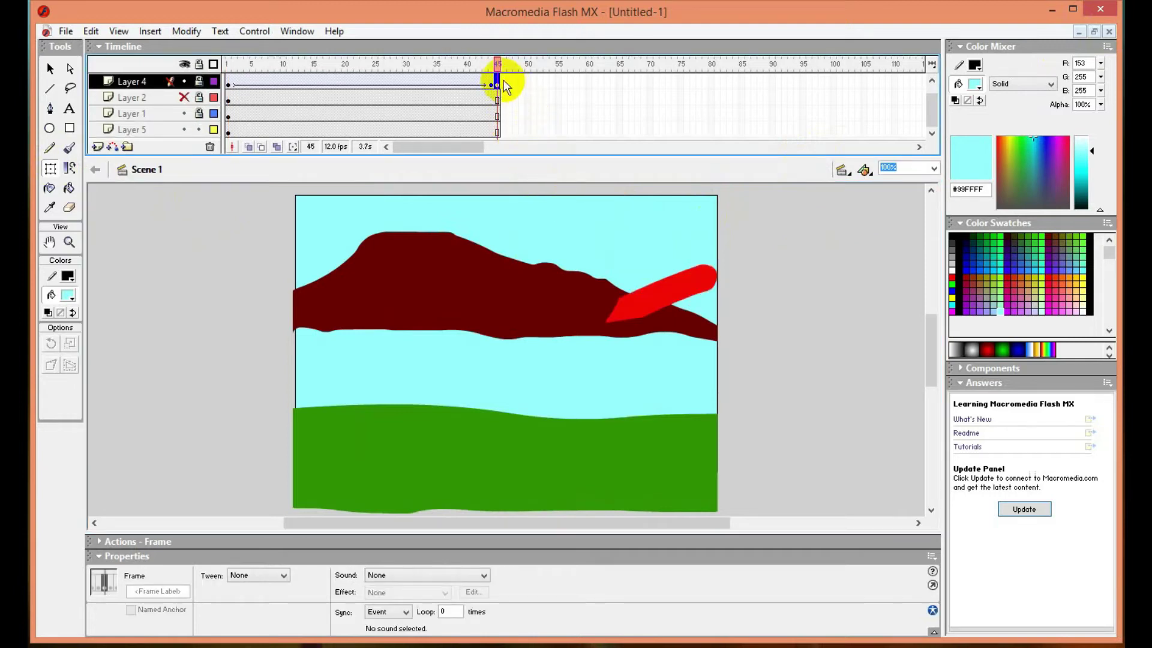
{"action": "right_click", "coordinate": [503, 85]}
{"action": "left_click", "coordinate": [566, 150]}
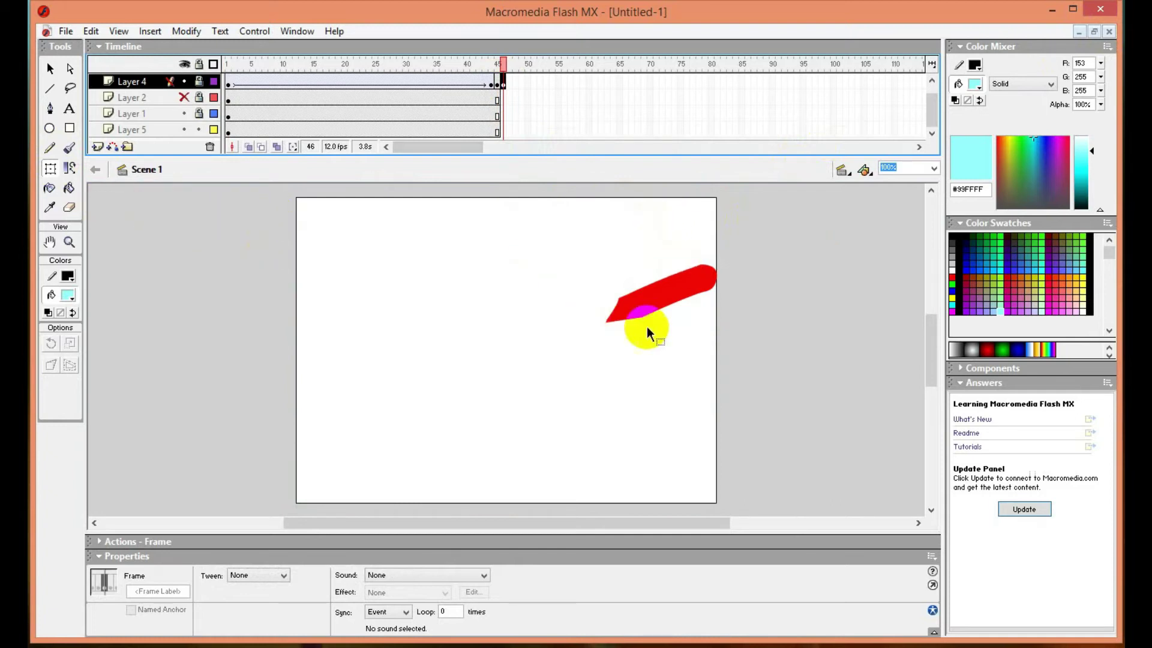
- Unlock Layer 4 and tilt frame 46's red shape counterclockwise to a steeper angle, placed at about X 398.9, Y 91.6
{"action": "left_click", "coordinate": [677, 293]}
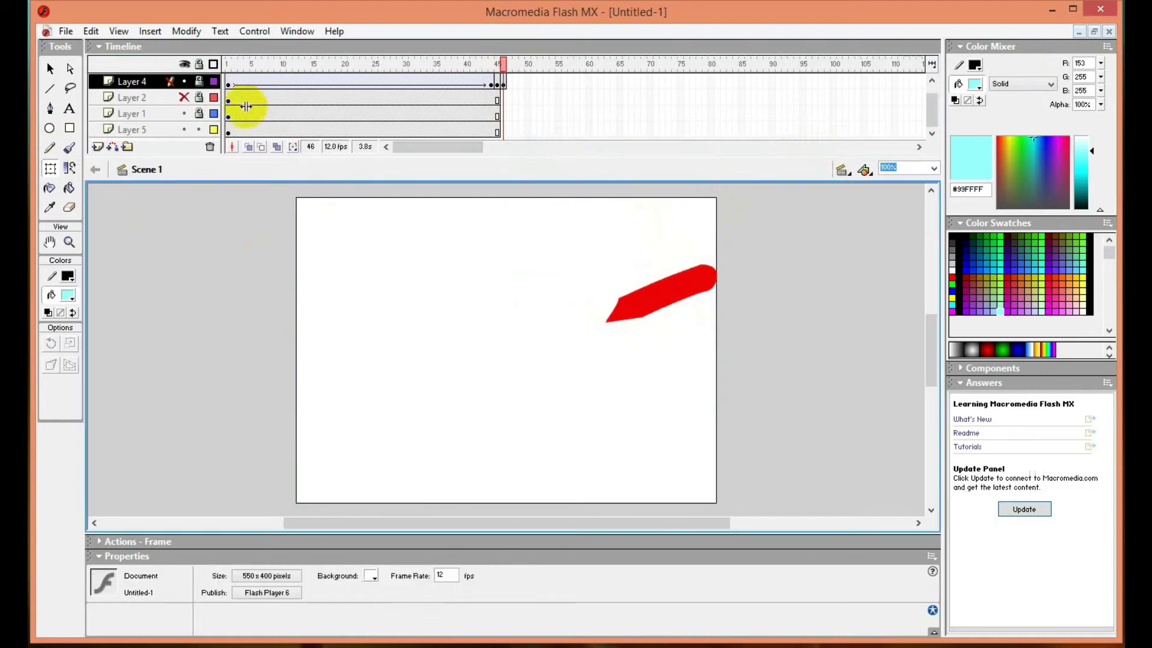
{"action": "left_click", "coordinate": [199, 82]}
{"action": "left_click", "coordinate": [648, 288]}
{"action": "left_click", "coordinate": [656, 297]}
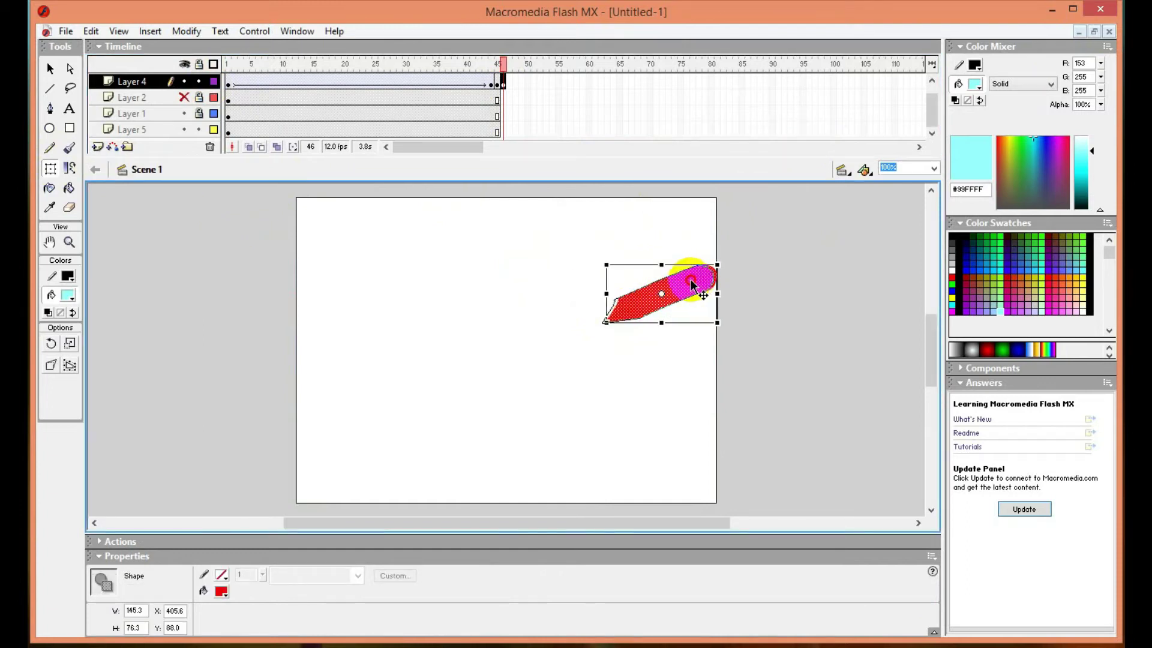
{"action": "left_click_drag", "start_coordinate": [692, 284], "coordinate": [702, 271]}
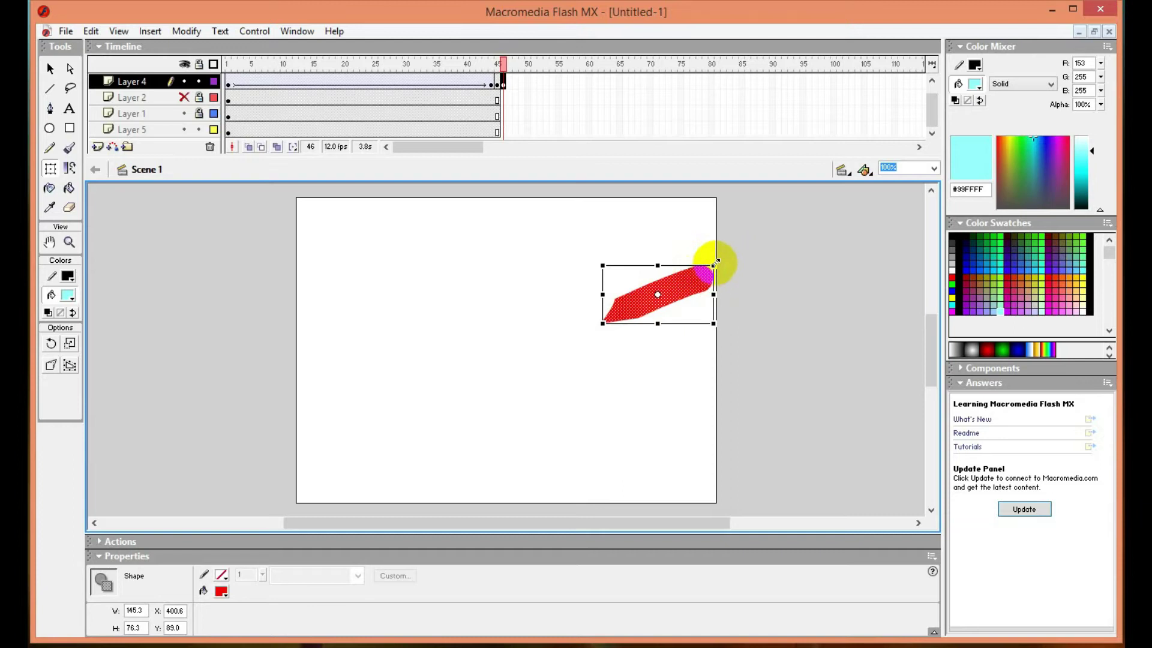
{"action": "left_click_drag", "start_coordinate": [713, 253], "coordinate": [679, 282]}
{"action": "left_click_drag", "start_coordinate": [679, 287], "coordinate": [680, 289]}
- Test the movie again to check the red shape's tilt at the end of its flight
{"action": "left_click", "coordinate": [246, 32]}
{"action": "left_click", "coordinate": [265, 141]}
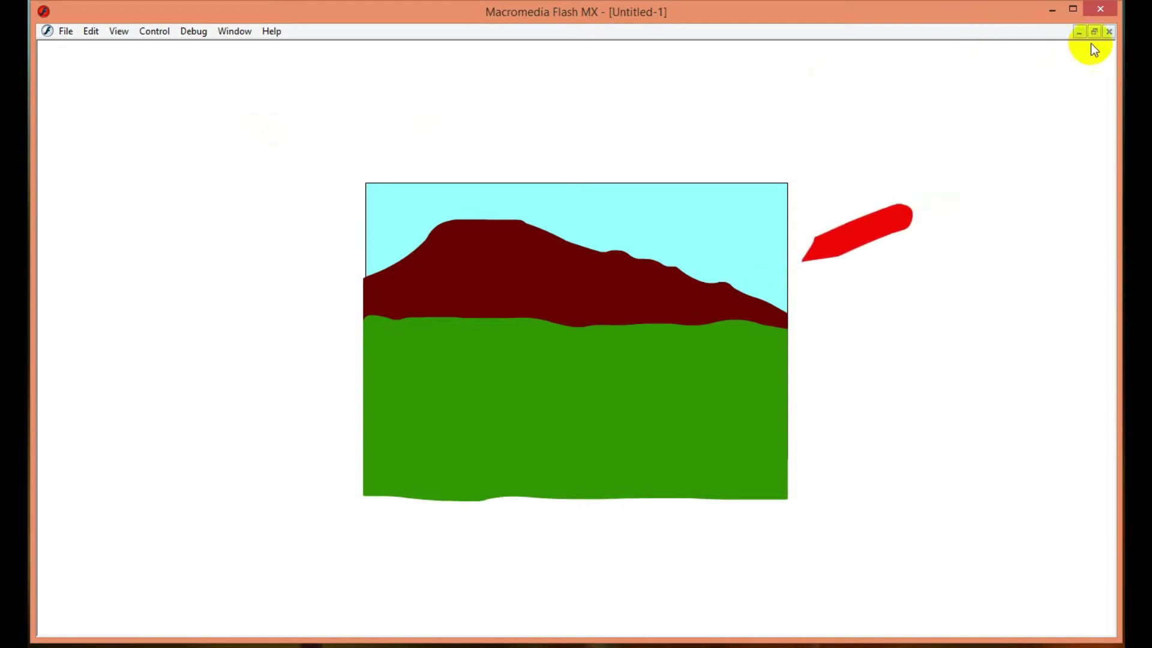
{"action": "left_click", "coordinate": [1108, 31]}
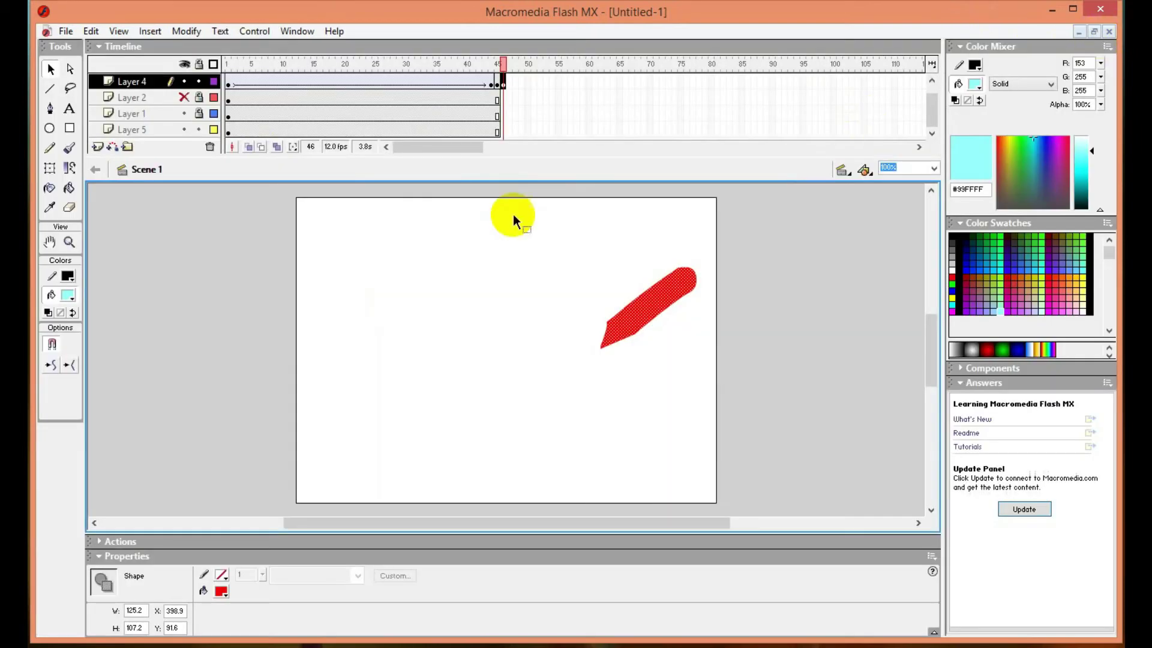
- Insert a keyframe at frame 47 of Layer 4 and rotate its red shape further counterclockwise, to about 100 wide and 132.8 high
{"action": "right_click", "coordinate": [511, 85]}
{"action": "left_click", "coordinate": [534, 152]}
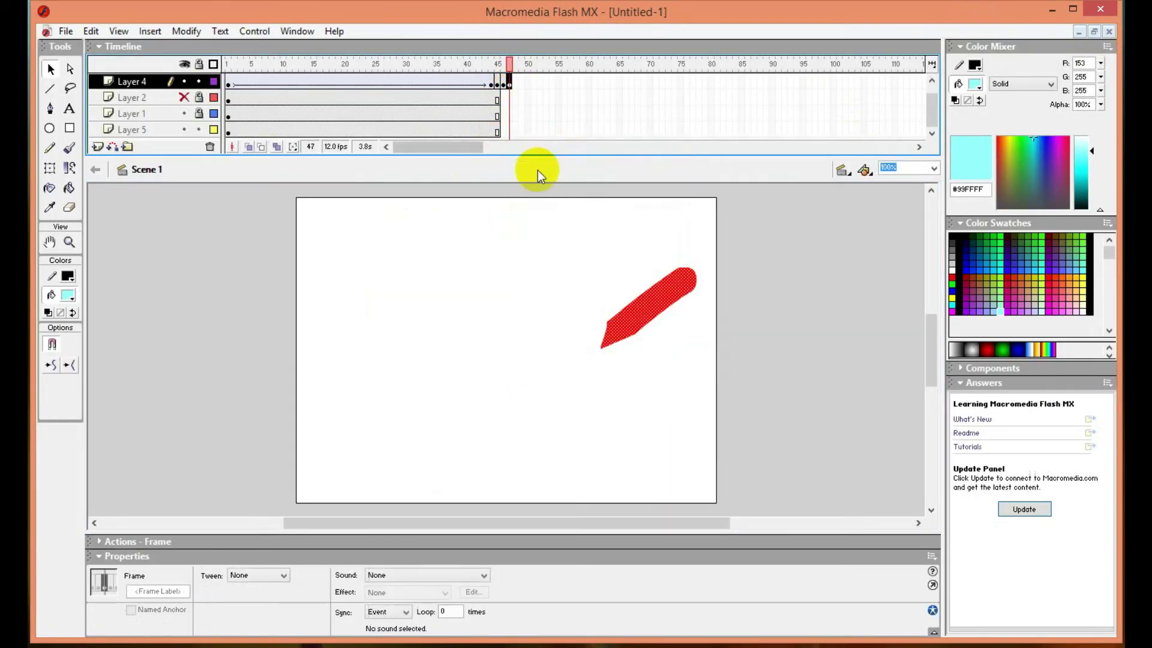
{"action": "left_click", "coordinate": [50, 168]}
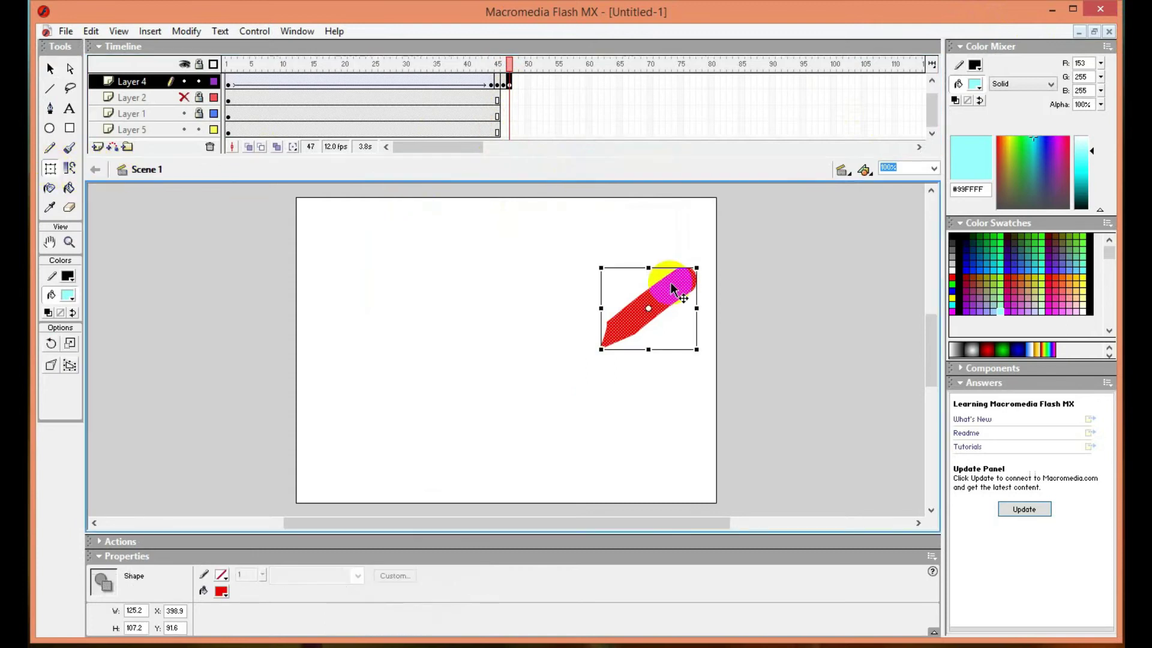
{"action": "left_click_drag", "start_coordinate": [670, 281], "coordinate": [668, 284]}
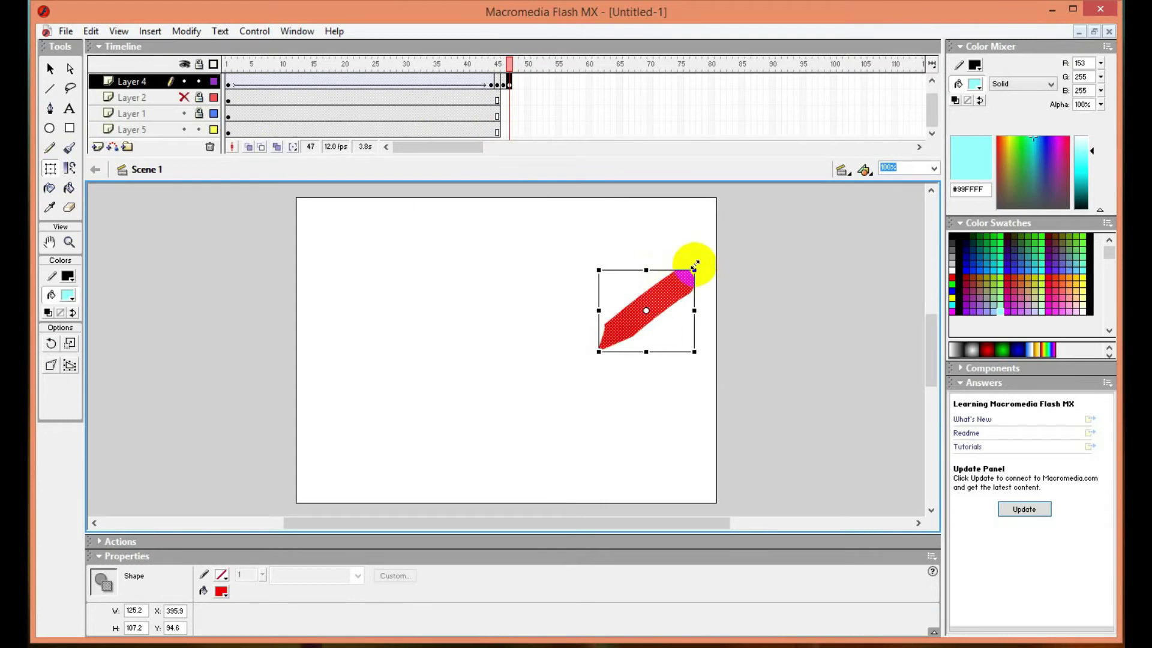
{"action": "left_click_drag", "start_coordinate": [702, 259], "coordinate": [699, 260]}
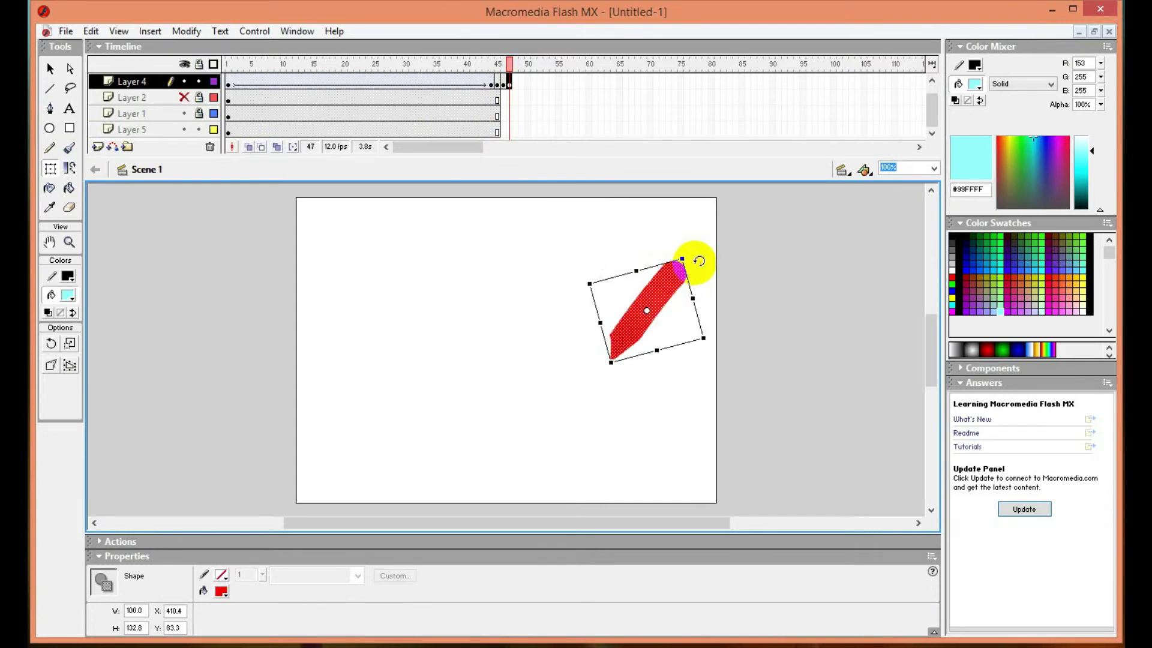
- Nudge the rotated red shape in frame 47 slightly left and down, to about X 406.4, Y 91.3
{"action": "key", "text": "Left"}
{"action": "key", "text": "Left"}
{"action": "key", "text": "Left"}
{"action": "key", "text": "Left"}
{"action": "key", "text": "Down"}
{"action": "key", "text": "Down"}
{"action": "key", "text": "Down"}
{"action": "key", "text": "Down"}
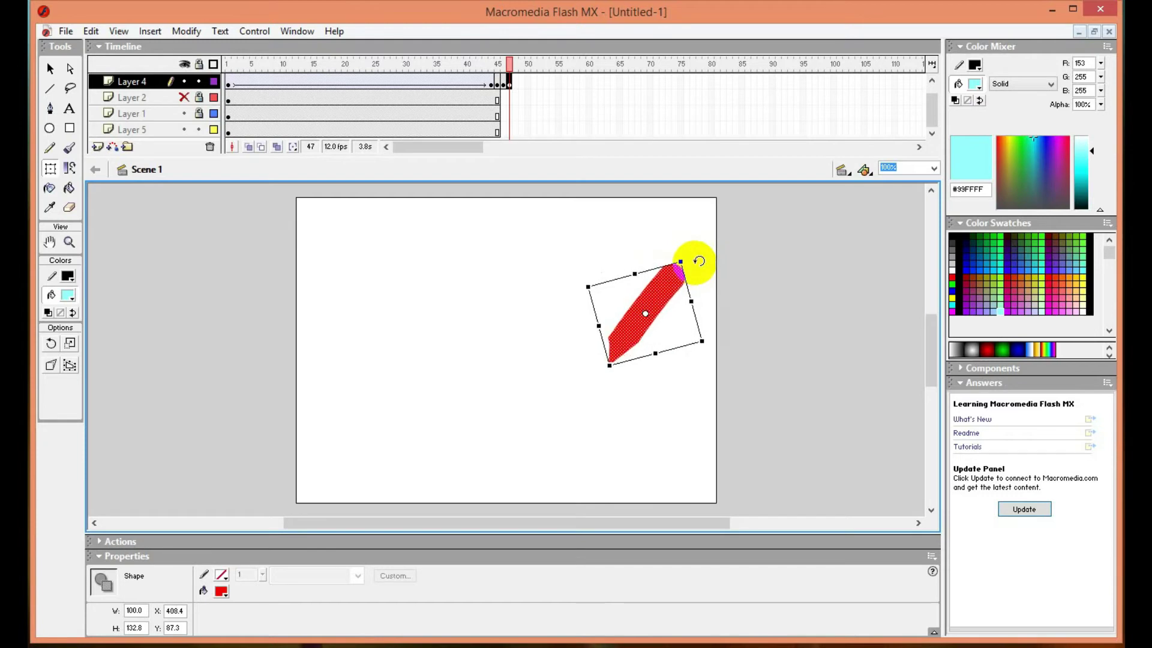
{"action": "key", "text": "Down"}
{"action": "key", "text": "Down"}
{"action": "key", "text": "Down"}
{"action": "key", "text": "Down"}
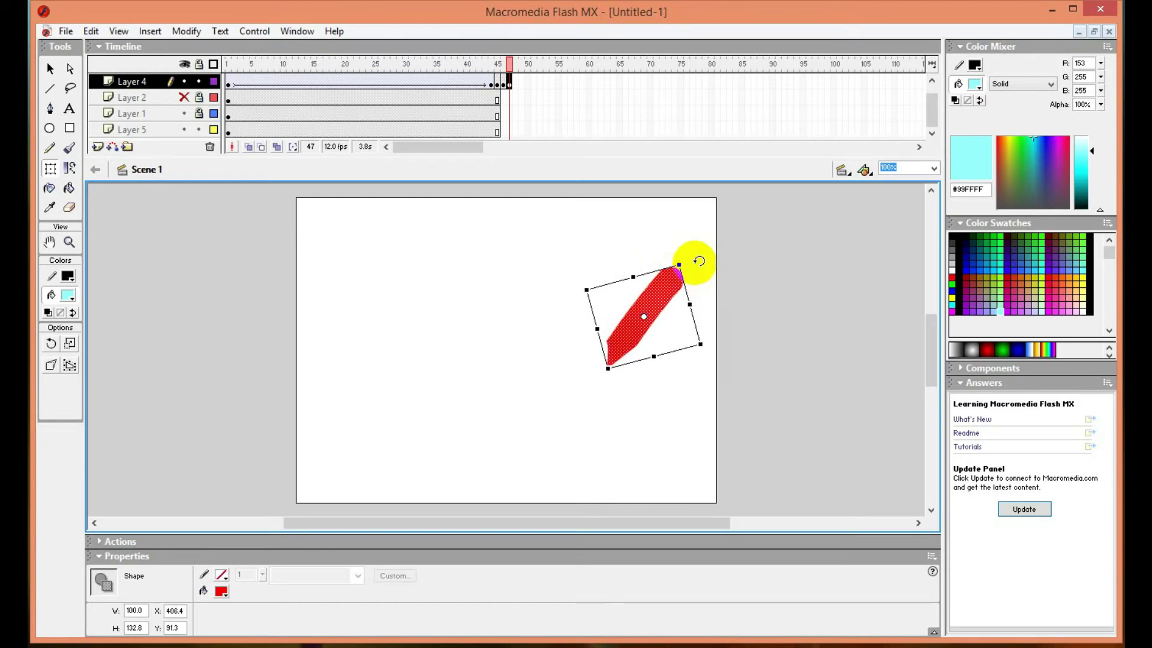
- Nudge the red shape in frame 47 down to Y 92.3 and test the movie
{"action": "key", "text": "Down"}
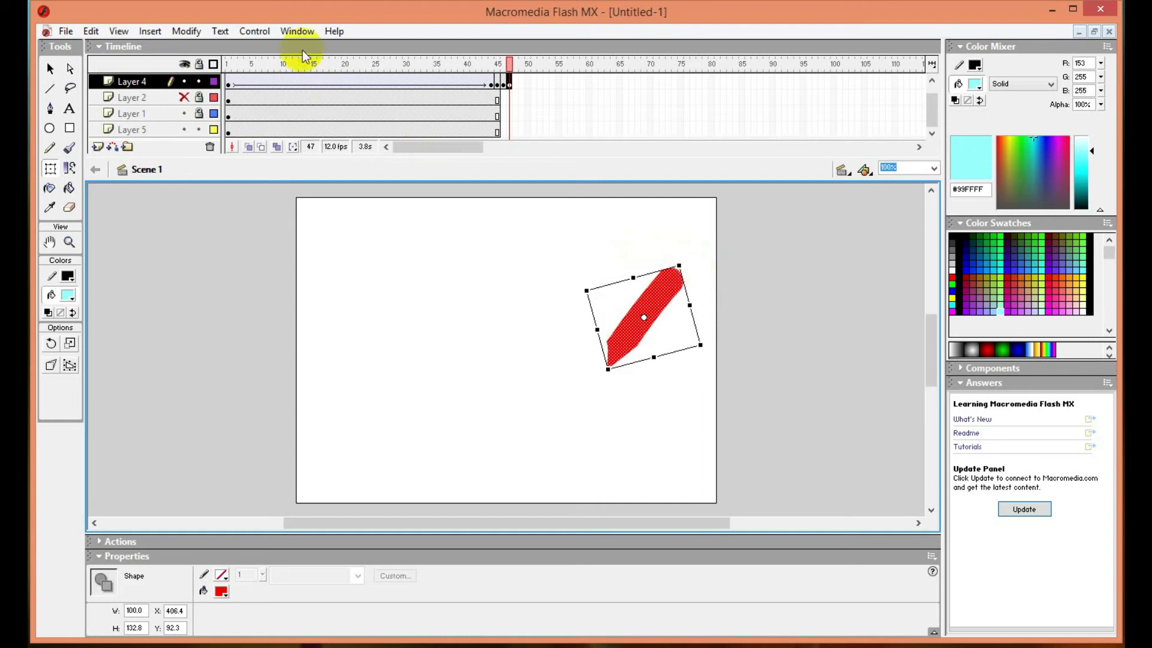
{"action": "left_click", "coordinate": [258, 28]}
{"action": "left_click", "coordinate": [306, 146]}
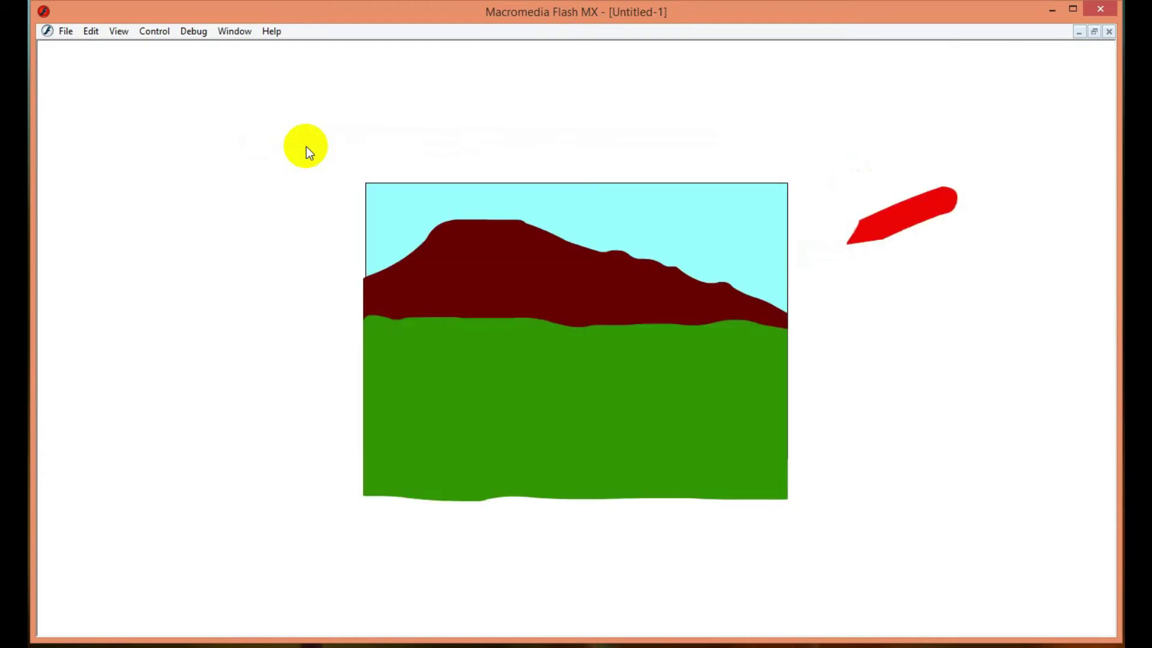
{"action": "left_click", "coordinate": [1109, 31]}
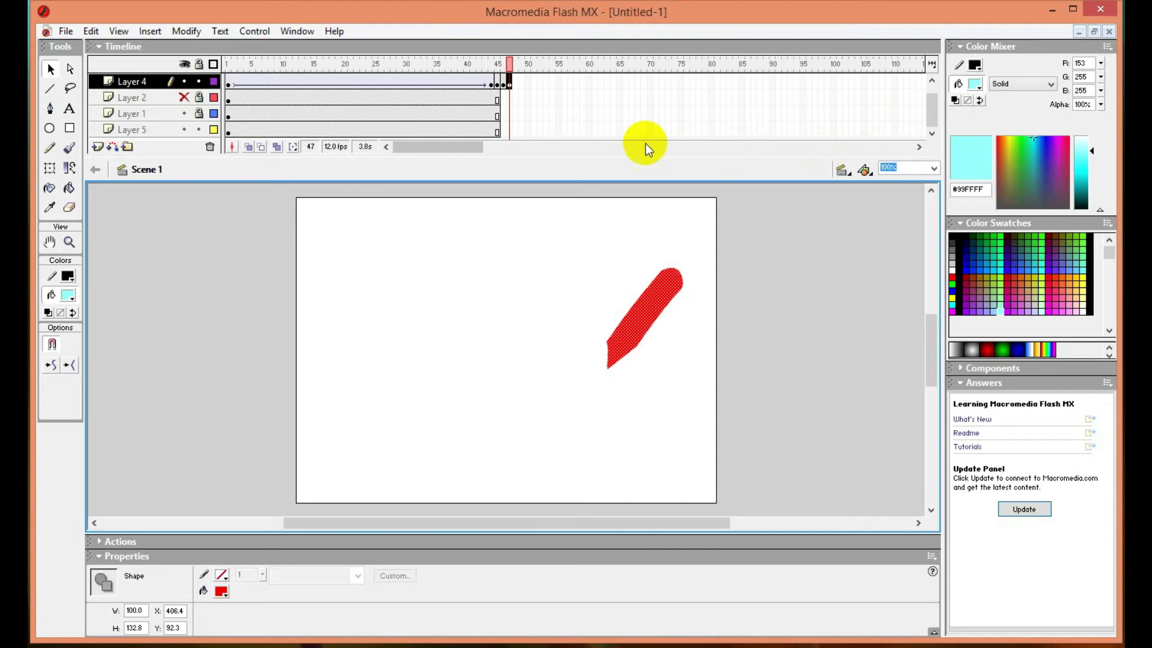
- Insert a keyframe at frame 48 of Layer 4 and nudge its red shape left and down to about X 389.4, Y 101.3
{"action": "left_click", "coordinate": [515, 84]}
{"action": "right_click", "coordinate": [514, 84]}
{"action": "left_click", "coordinate": [561, 155]}
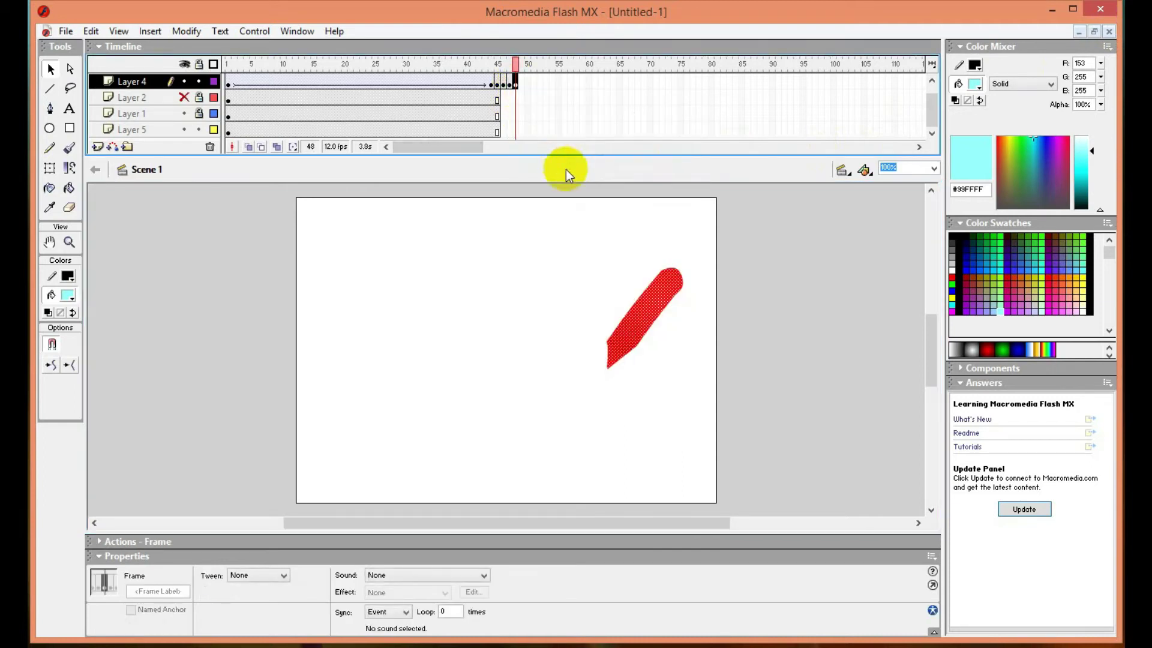
{"action": "left_click", "coordinate": [50, 171]}
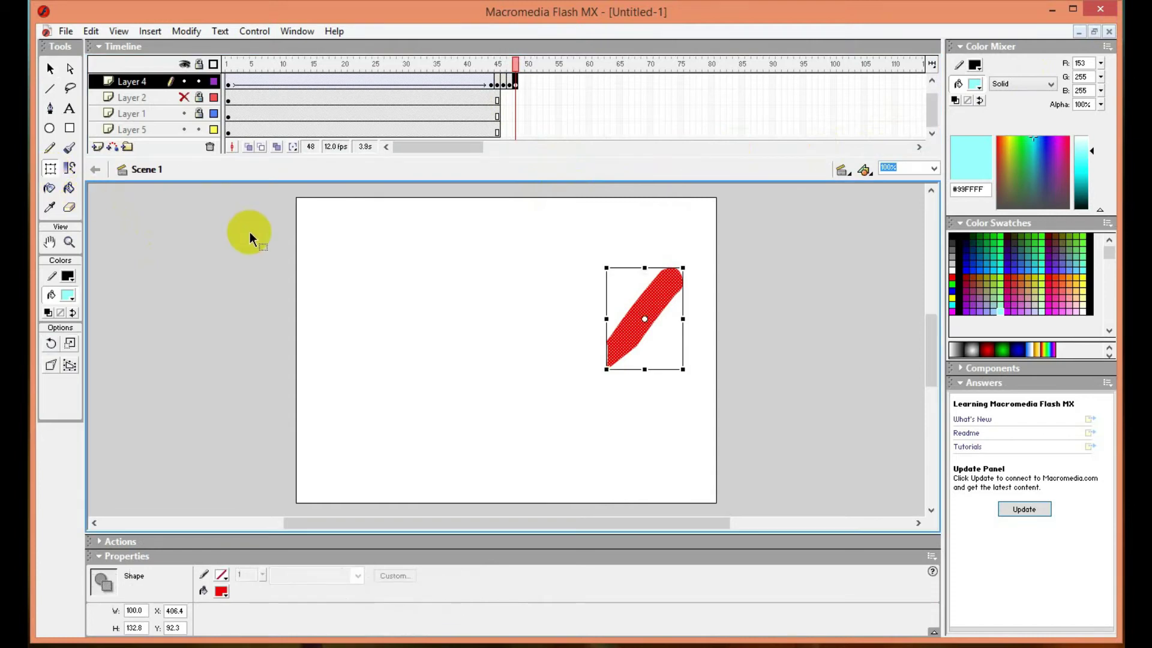
{"action": "key", "text": "Left"}
{"action": "key", "text": "Left"}
{"action": "key", "text": "Left"}
{"action": "key", "text": "Left"}
{"action": "key", "text": "Left"}
{"action": "key", "text": "Left"}
{"action": "key", "text": "Left"}
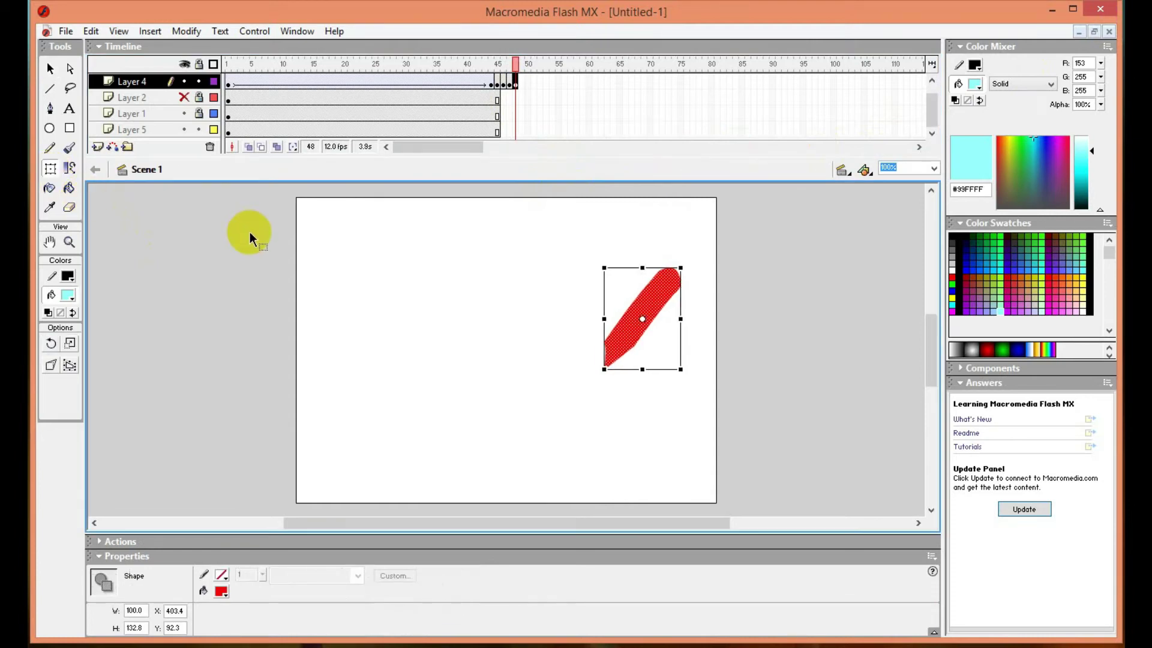
{"action": "key", "text": "Down"}
{"action": "key", "text": "Down"}
{"action": "key", "text": "Down"}
{"action": "key", "text": "Down"}
{"action": "key", "text": "Down"}
{"action": "key", "text": "Down"}
{"action": "key", "text": "Left"}
{"action": "key", "text": "Left"}
{"action": "key", "text": "Left"}
{"action": "key", "text": "Left"}
{"action": "key", "text": "Left"}
{"action": "key", "text": "Left"}
{"action": "key", "text": "Left"}
{"action": "key", "text": "Left"}
{"action": "key", "text": "Left"}
{"action": "key", "text": "Left"}
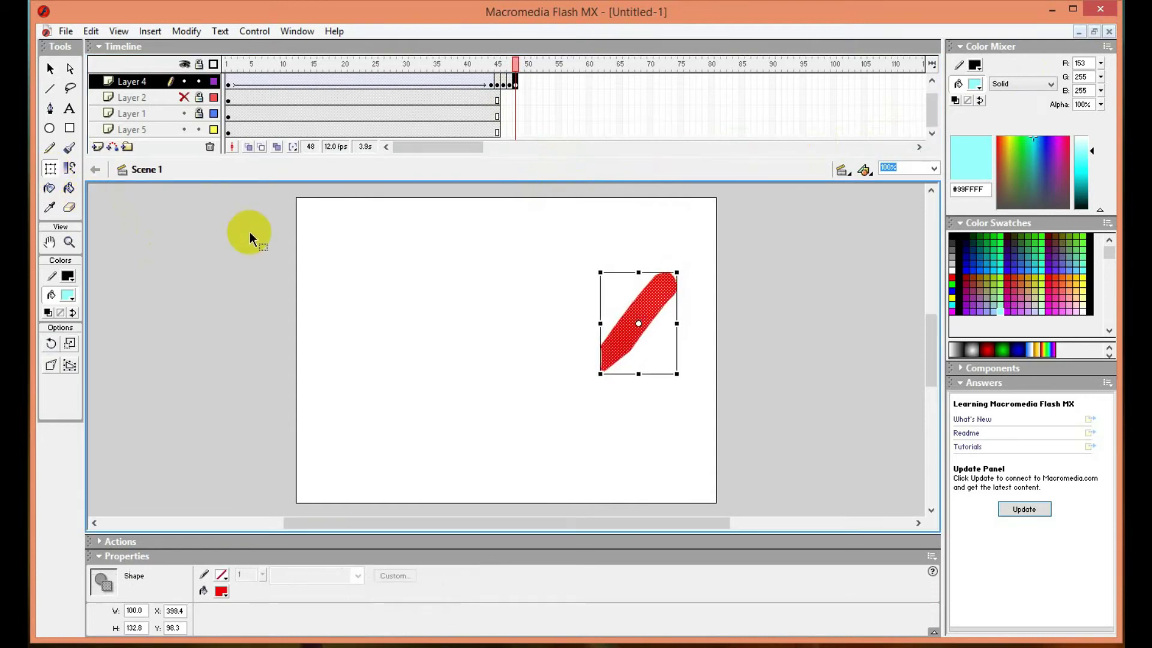
{"action": "key", "text": "Down"}
{"action": "key", "text": "Down"}
{"action": "key", "text": "Down"}
{"action": "key", "text": "Down"}
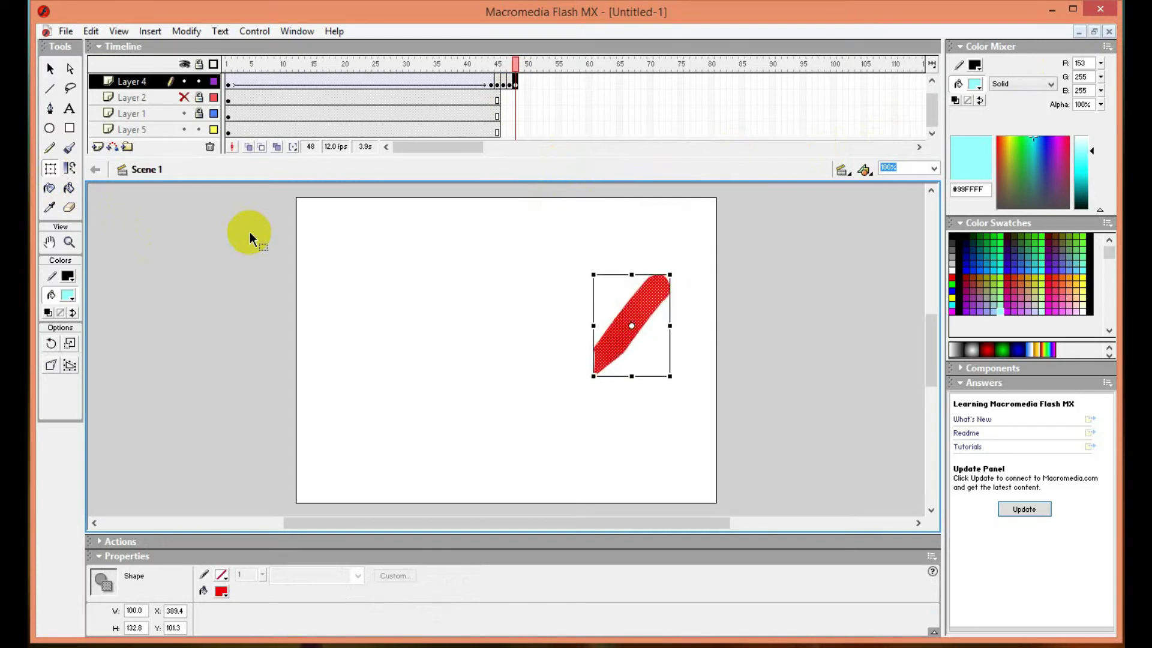
- Rotate frame 48's red shape further counterclockwise to about 77.1 wide and 150.5 high, and test the movie
{"action": "left_click_drag", "start_coordinate": [673, 265], "coordinate": [667, 264]}
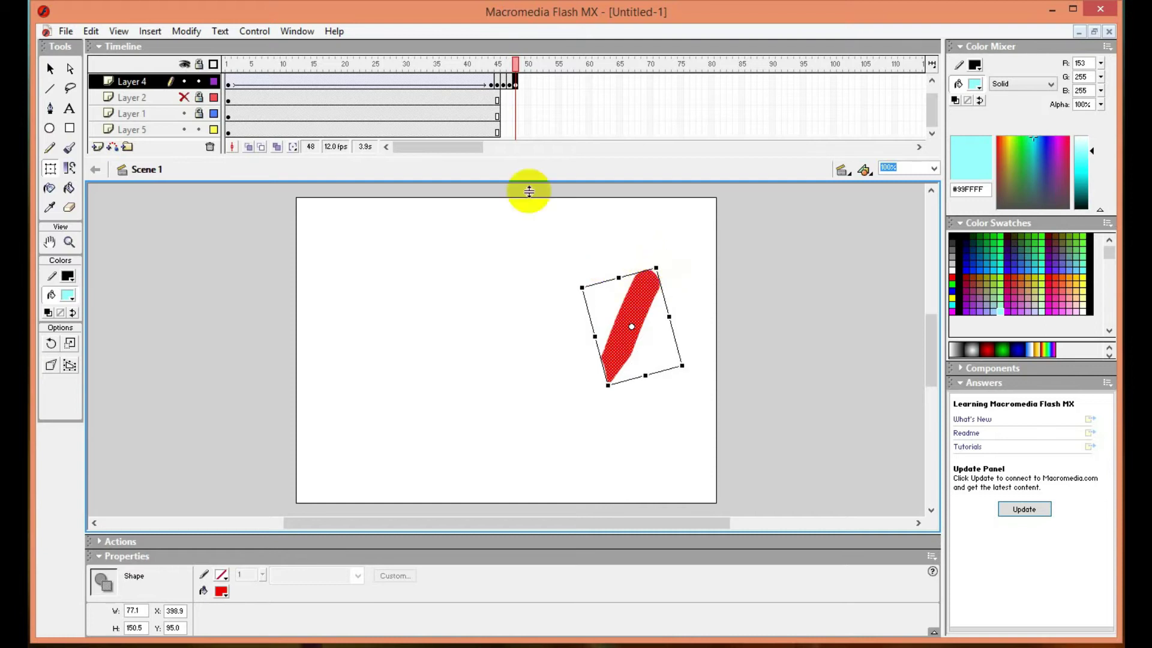
{"action": "left_click", "coordinate": [267, 32]}
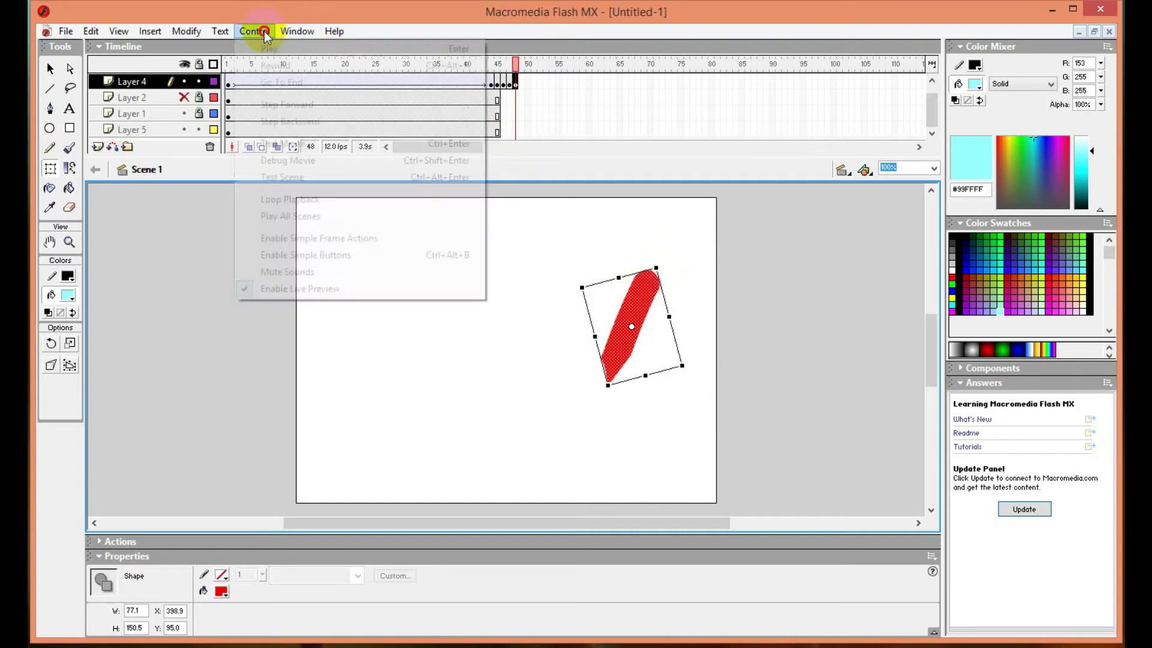
{"action": "left_click", "coordinate": [324, 144]}
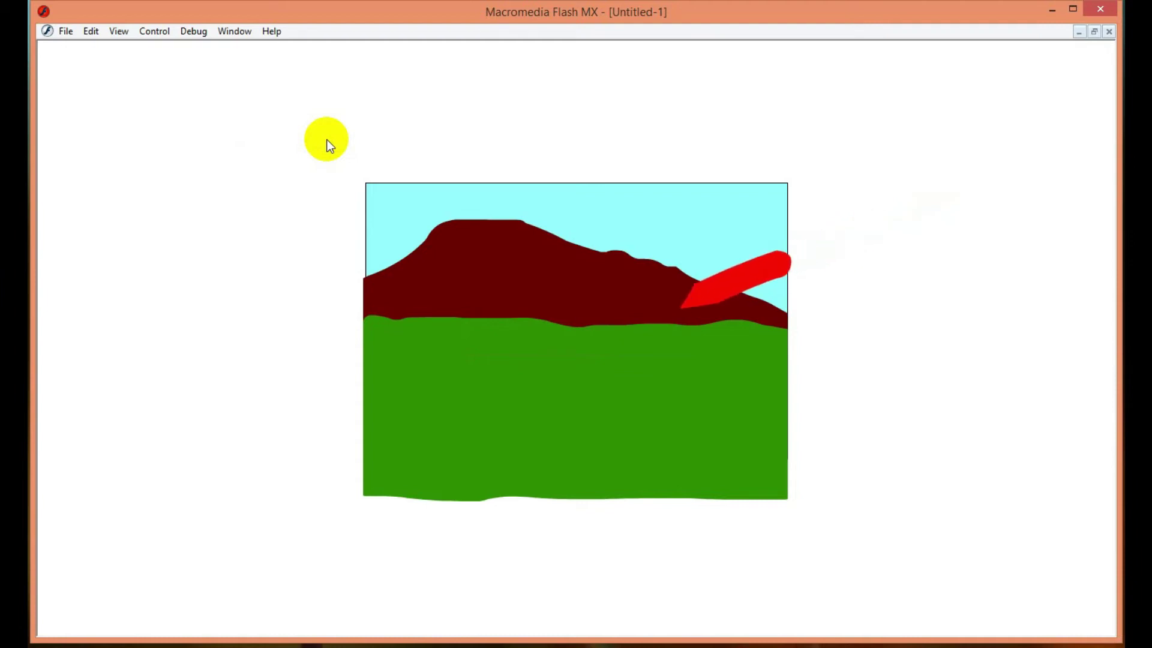
{"action": "left_click", "coordinate": [1108, 30]}
- Extend Layer 2 and the mountain's Layer 1 with frames up to frame 48
{"action": "right_click", "coordinate": [517, 97]}
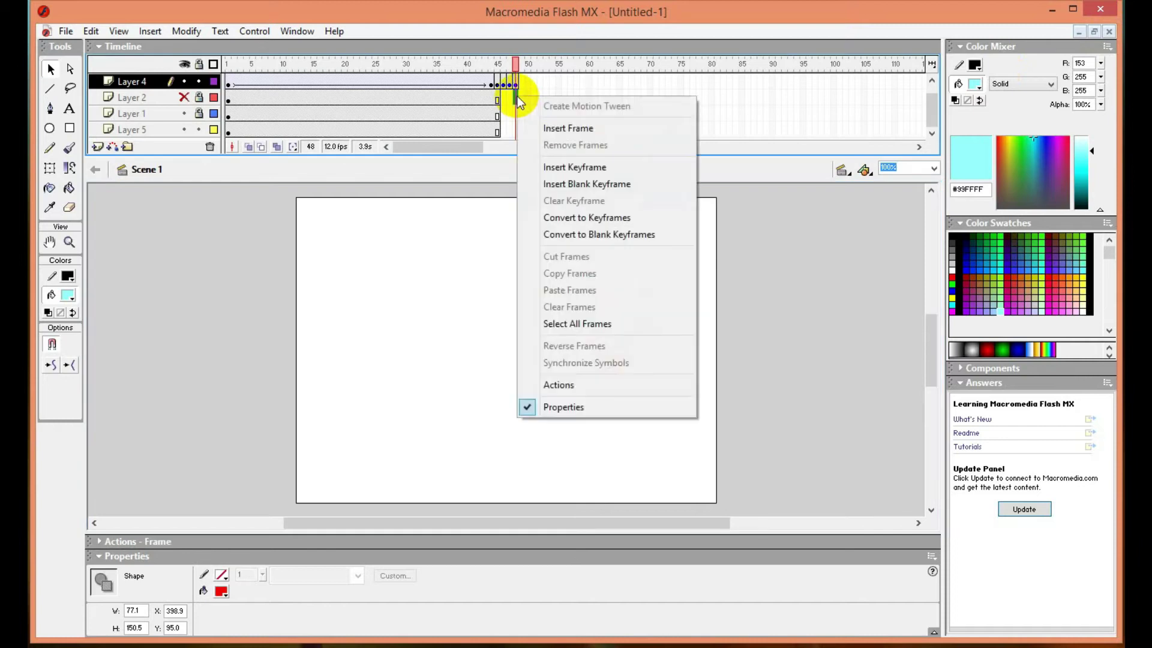
{"action": "left_click", "coordinate": [581, 131]}
{"action": "right_click", "coordinate": [515, 110]}
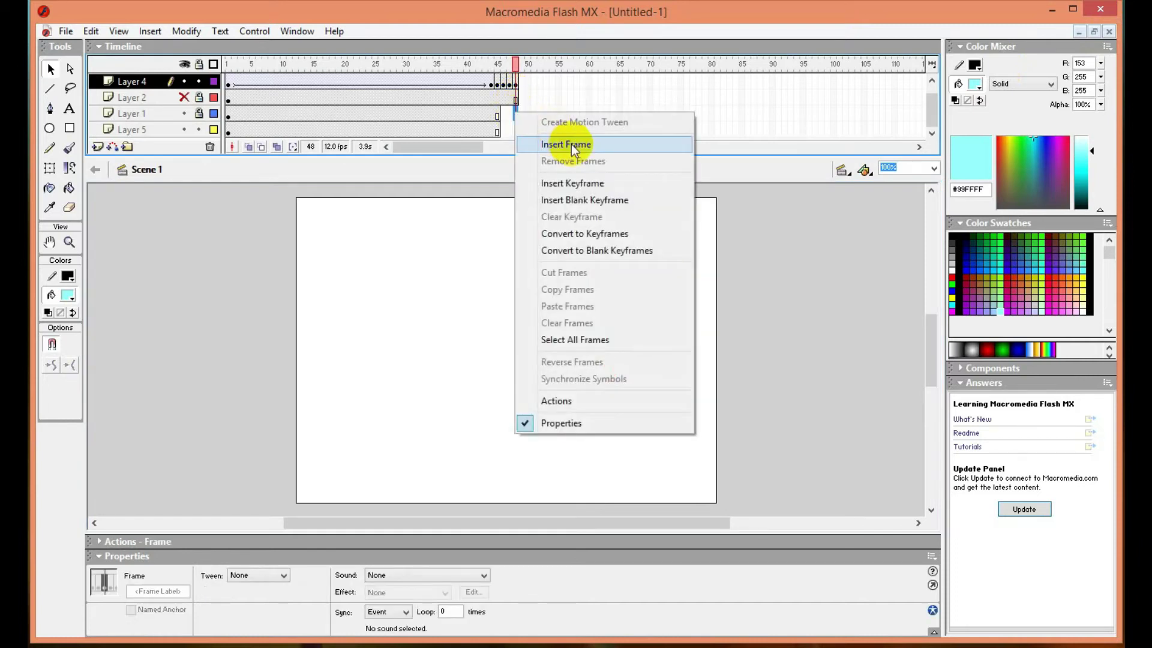
{"action": "left_click", "coordinate": [571, 144]}
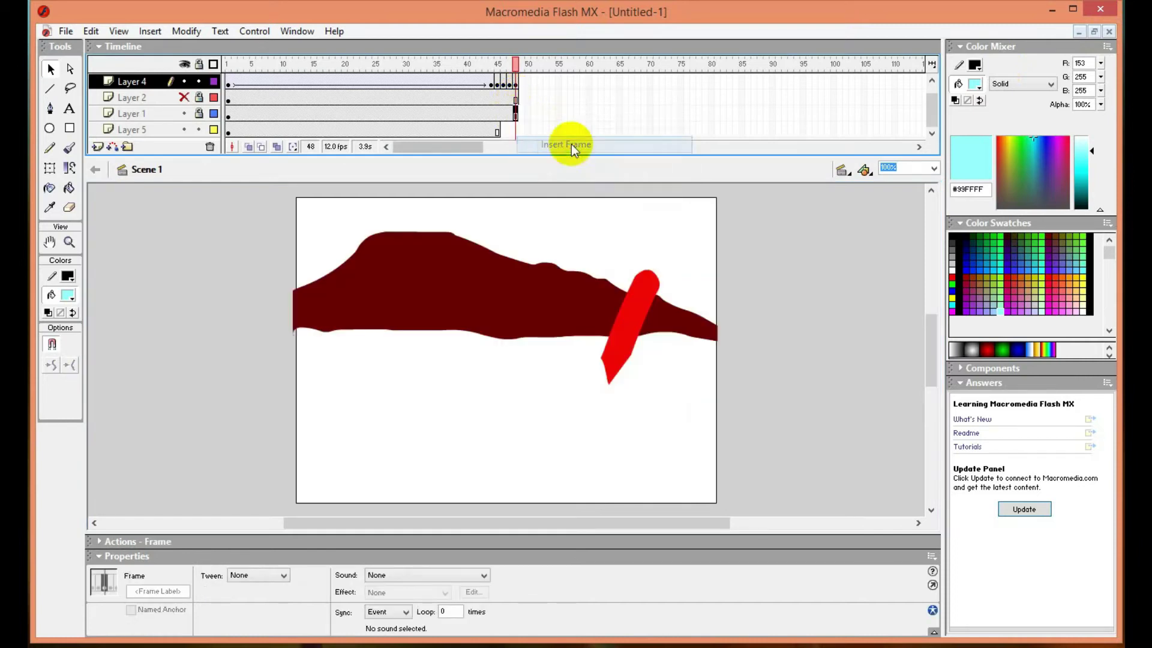
- Extend the sky on Layer 5 to frame 48 by inserting a keyframe there and clearing it to a plain frame
{"action": "left_click", "coordinate": [516, 131]}
{"action": "right_click", "coordinate": [517, 132]}
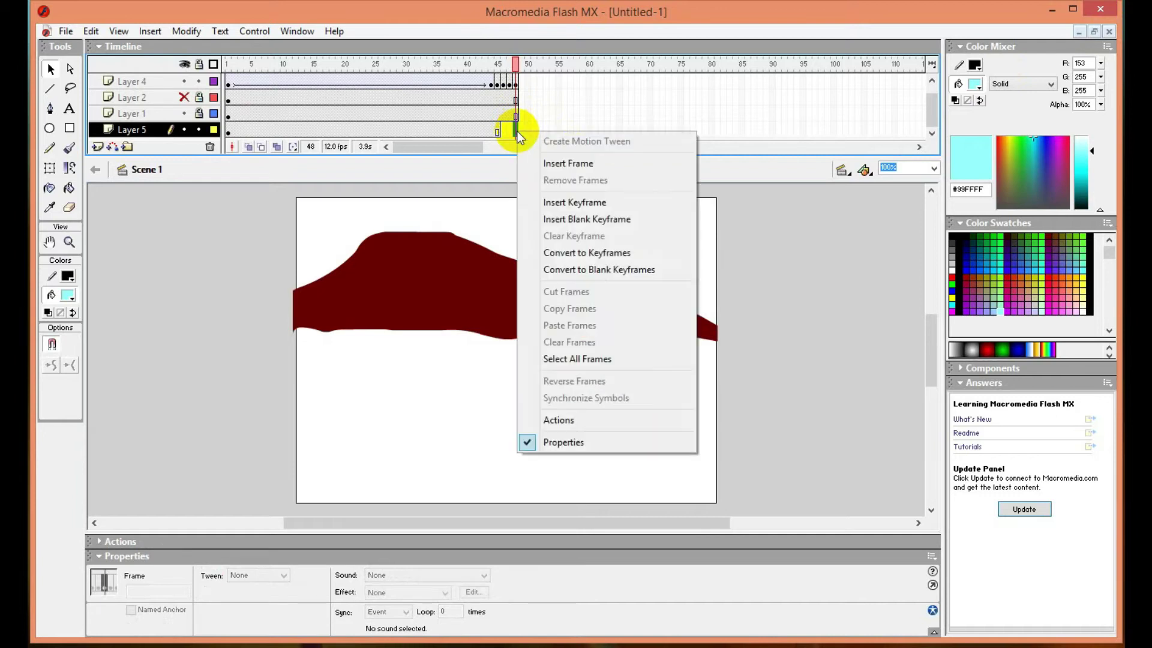
{"action": "left_click", "coordinate": [581, 200]}
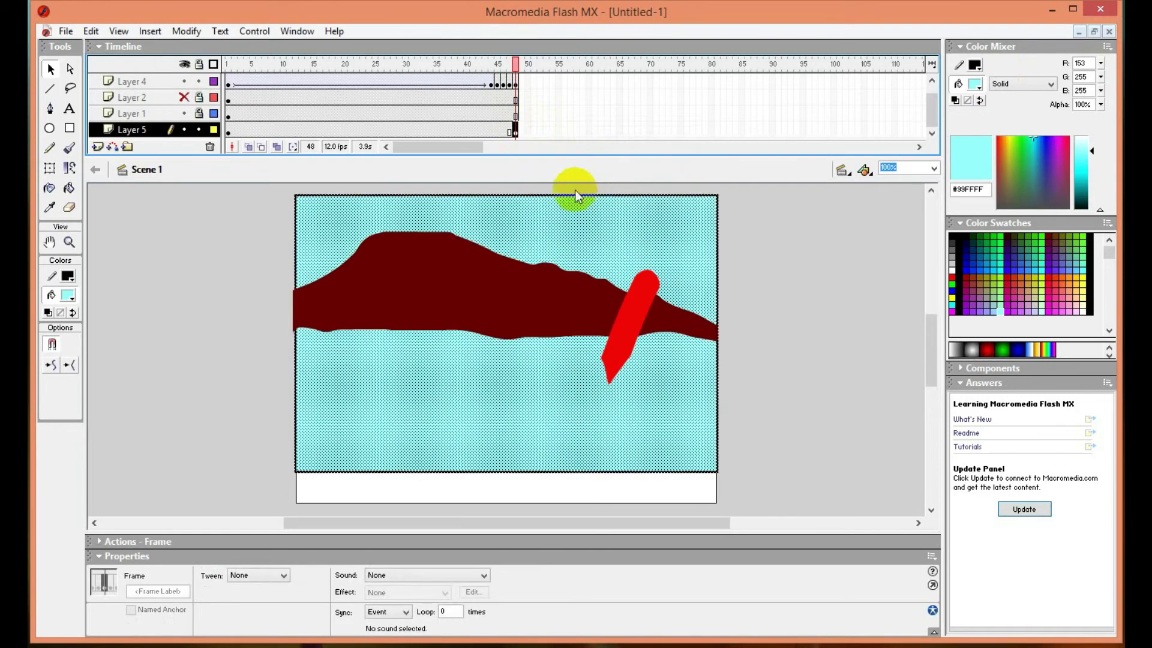
{"action": "mouse_move", "coordinate": [934, 114]}
{"action": "left_mouse_down"}
{"action": "mouse_move", "coordinate": [934, 102]}
{"action": "mouse_move", "coordinate": [933, 115]}
{"action": "left_mouse_up"}
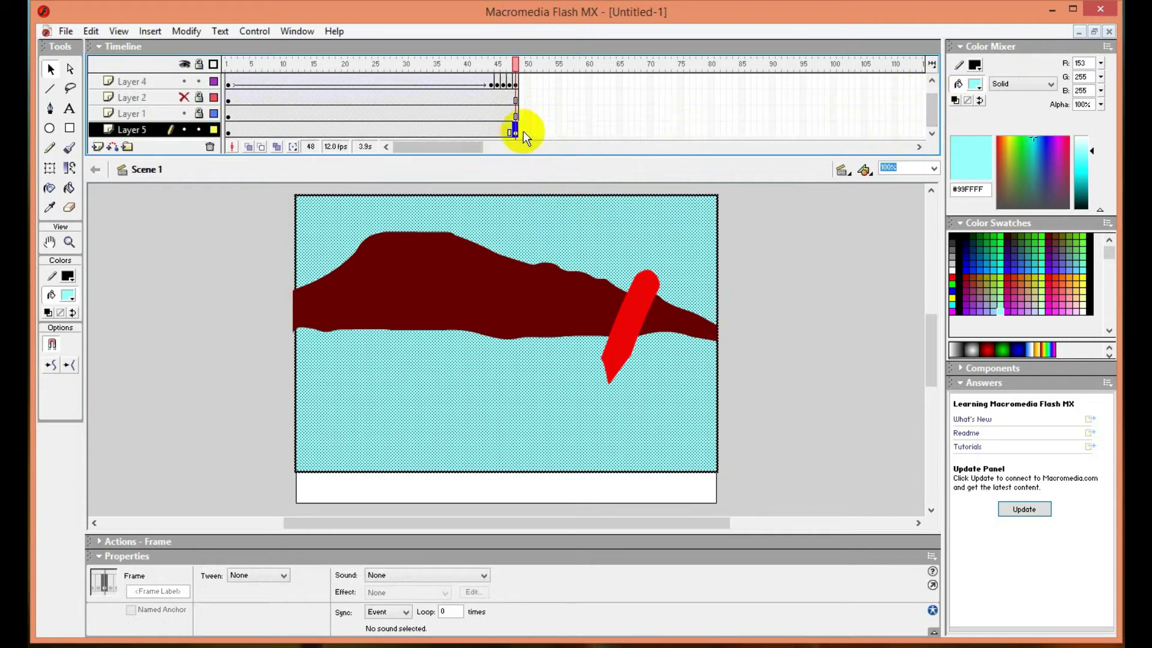
{"action": "right_click", "coordinate": [515, 131]}
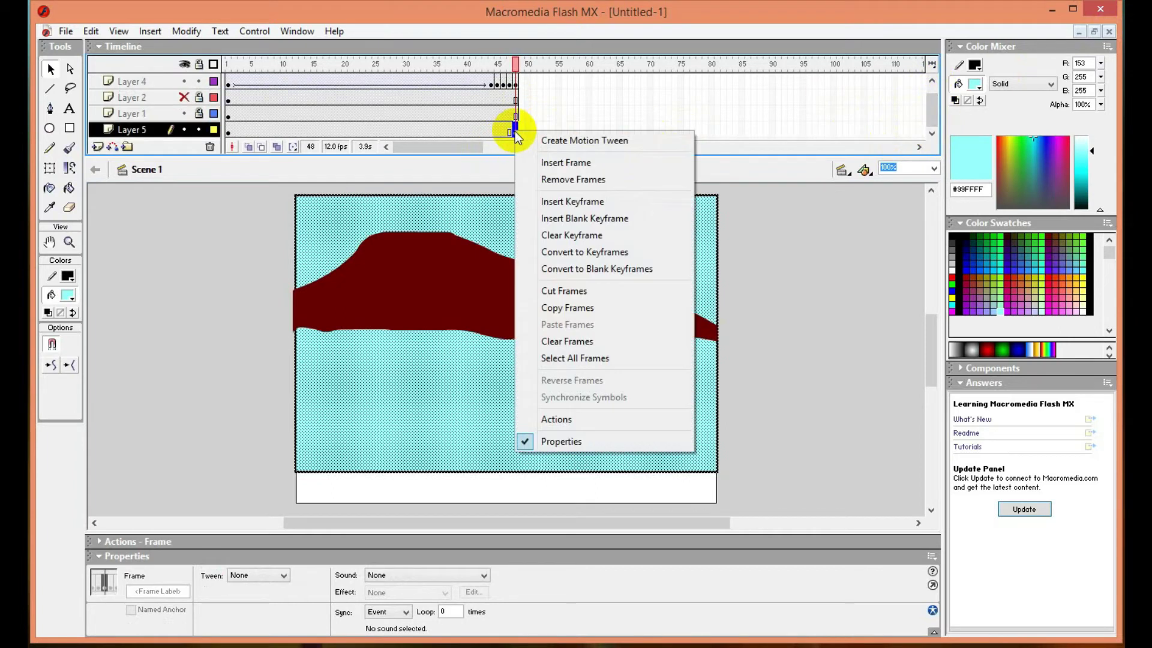
{"action": "left_click", "coordinate": [578, 234]}
- Extend the green ground on Layer 3 with frames up to frame 48
{"action": "scroll", "coordinate": [532, 84], "scroll_direction": "up", "scroll_amount": 1}
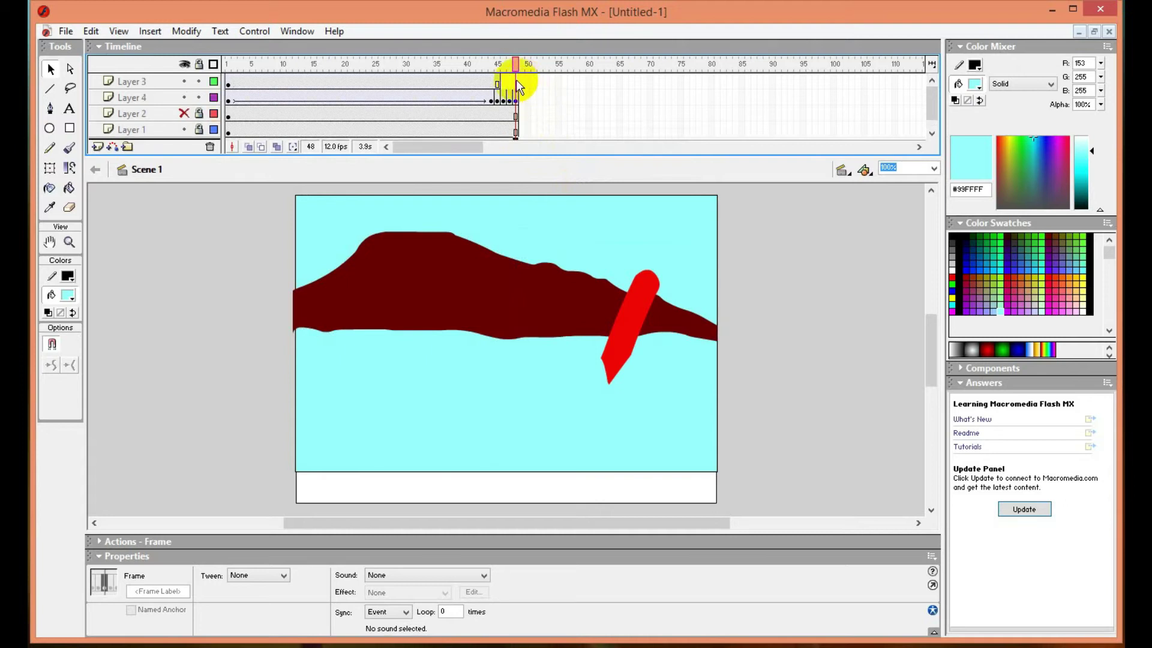
{"action": "left_click", "coordinate": [516, 81]}
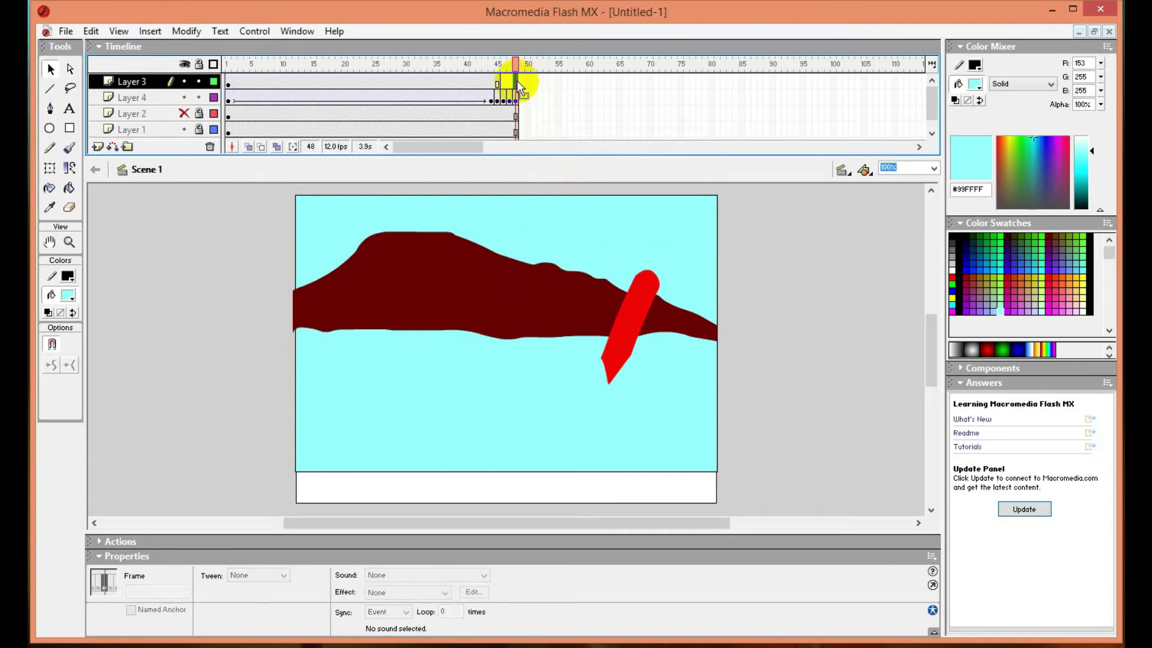
{"action": "right_click", "coordinate": [516, 80]}
{"action": "left_click", "coordinate": [561, 115]}
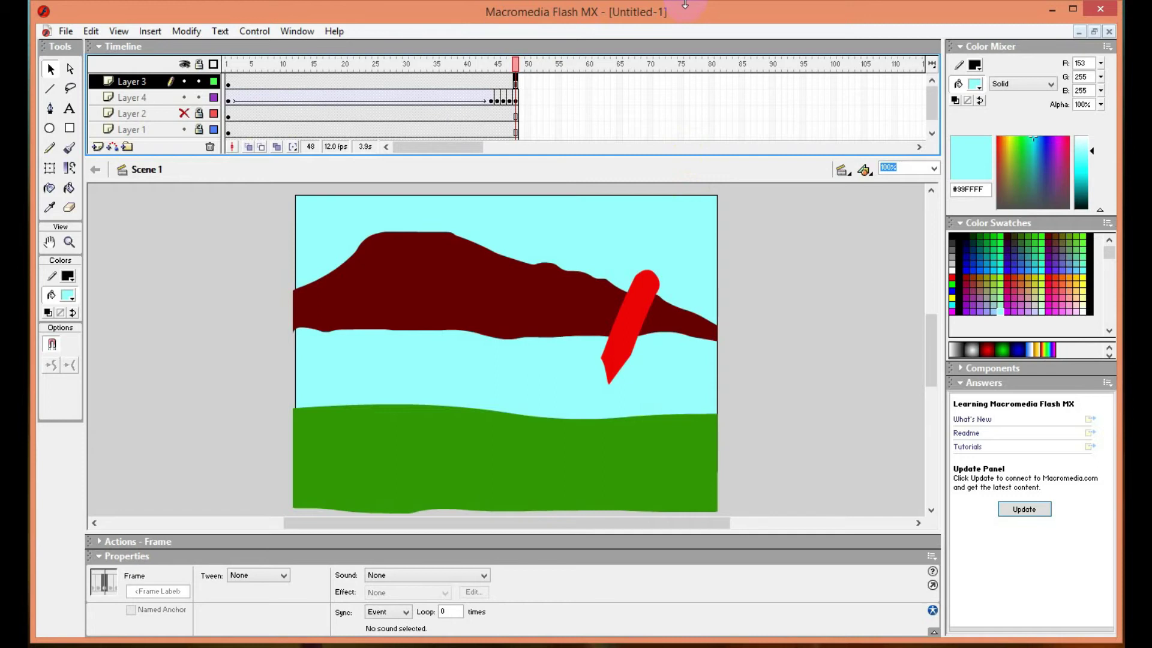
- Insert a keyframe at frame 49 of Layer 4 and rotate its red shape counterclockwise, placed at about X 407.7, Y 101.3
{"action": "right_click", "coordinate": [522, 95]}
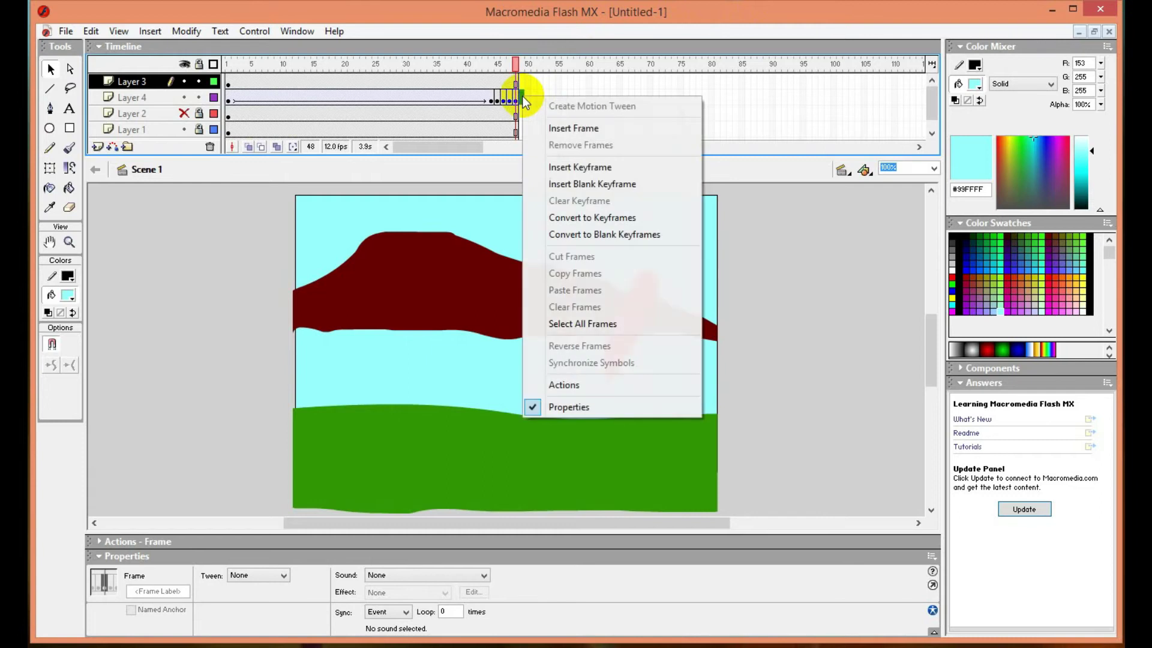
{"action": "left_click", "coordinate": [580, 167]}
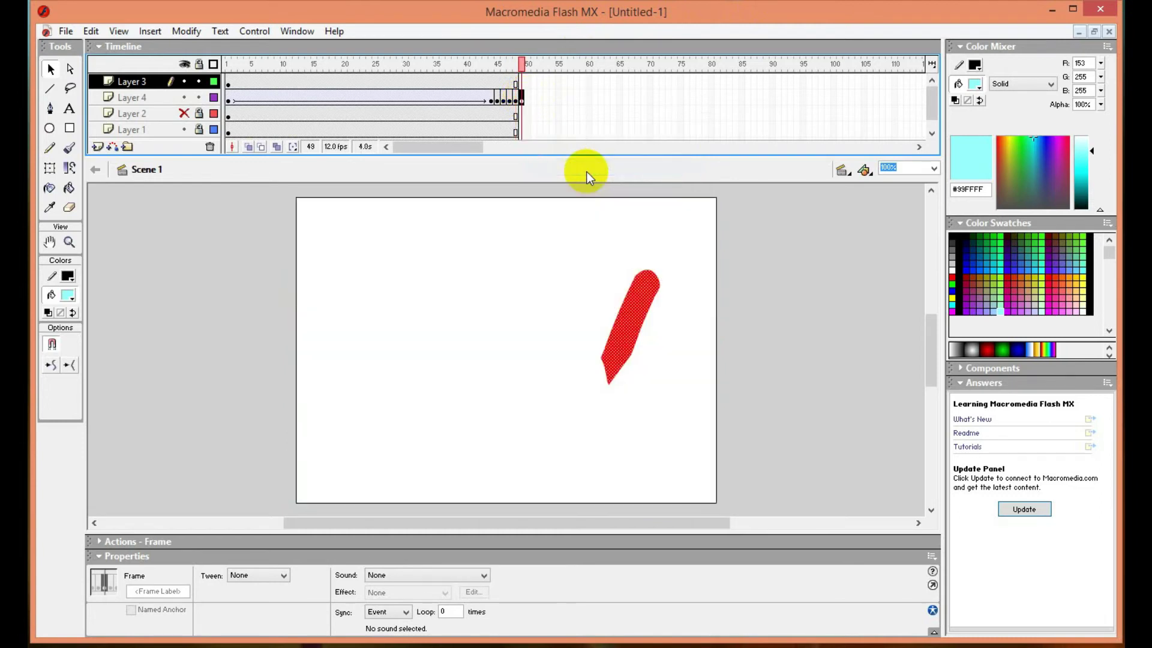
{"action": "left_click", "coordinate": [51, 170]}
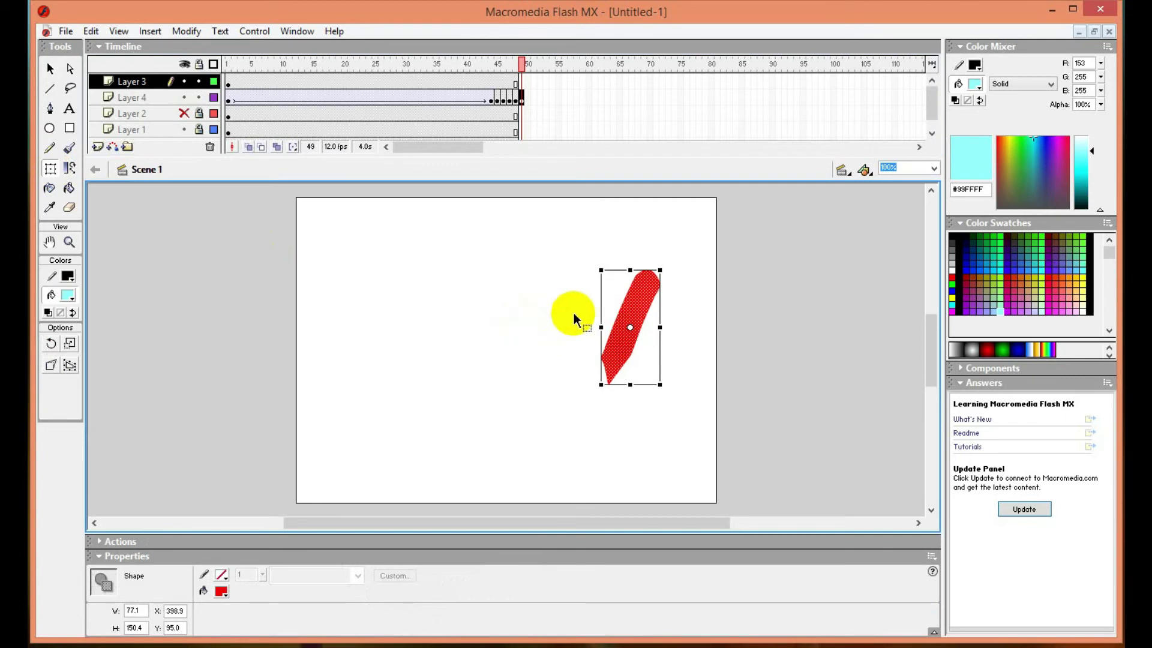
{"action": "left_click_drag", "start_coordinate": [660, 303], "coordinate": [656, 278]}
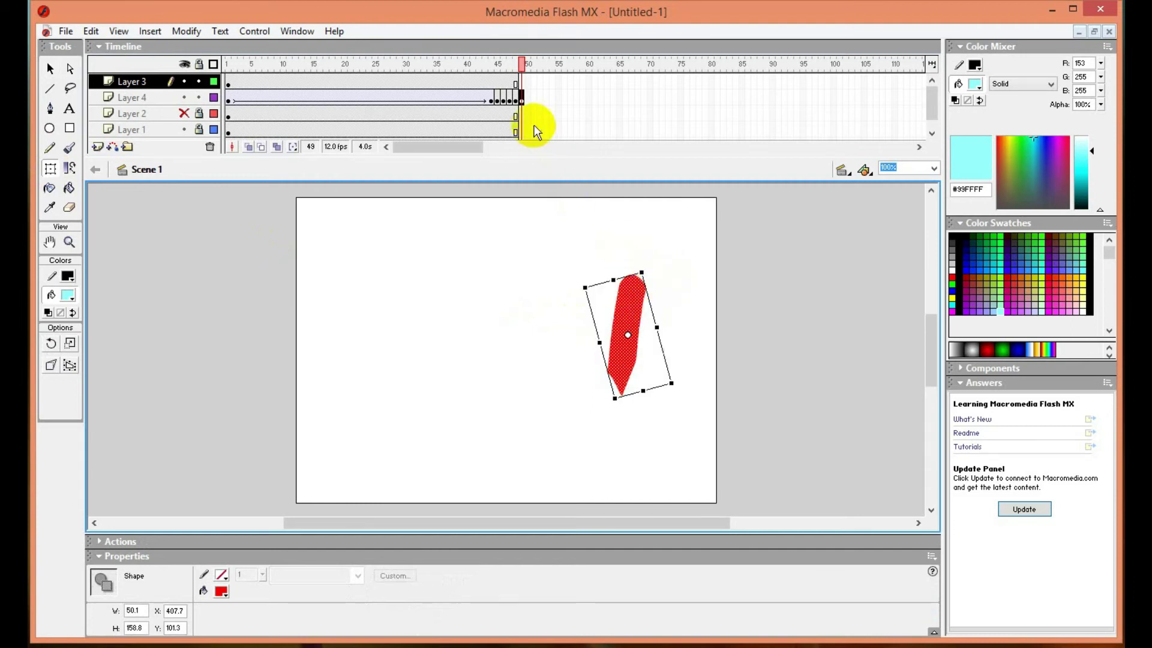
- Insert a keyframe at frame 50 of Layer 4 and extend Layers 3, 2, 1 and 5 with frames up to frame 50
{"action": "right_click", "coordinate": [526, 100]}
{"action": "left_click", "coordinate": [581, 168]}
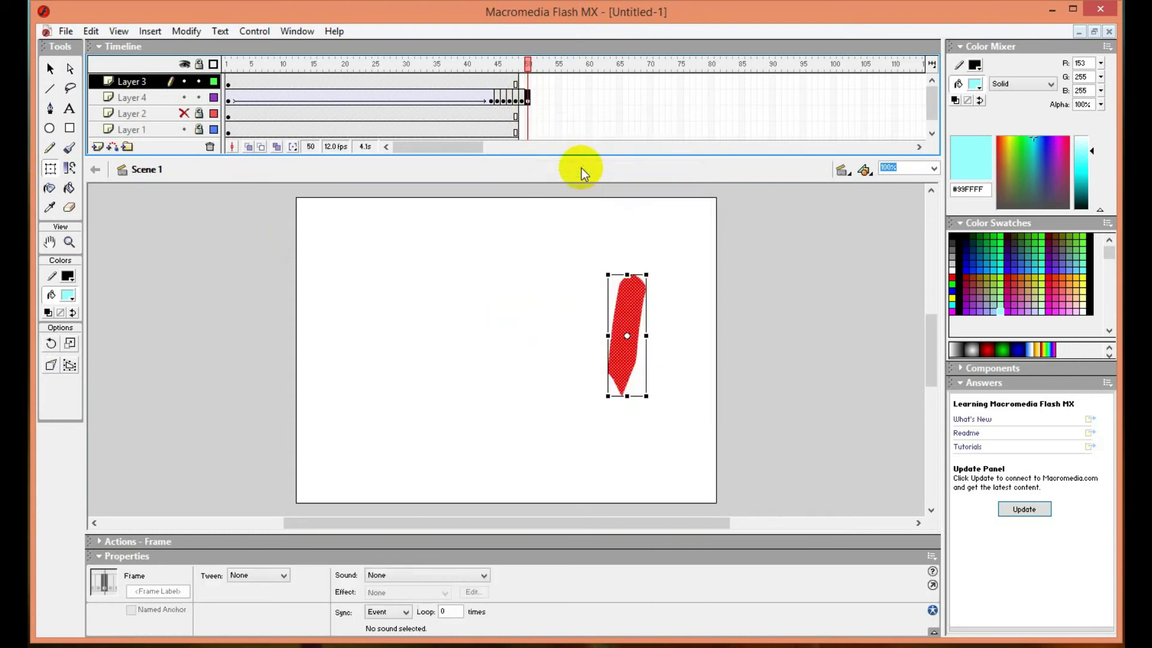
{"action": "left_click", "coordinate": [532, 84]}
{"action": "right_click", "coordinate": [531, 84]}
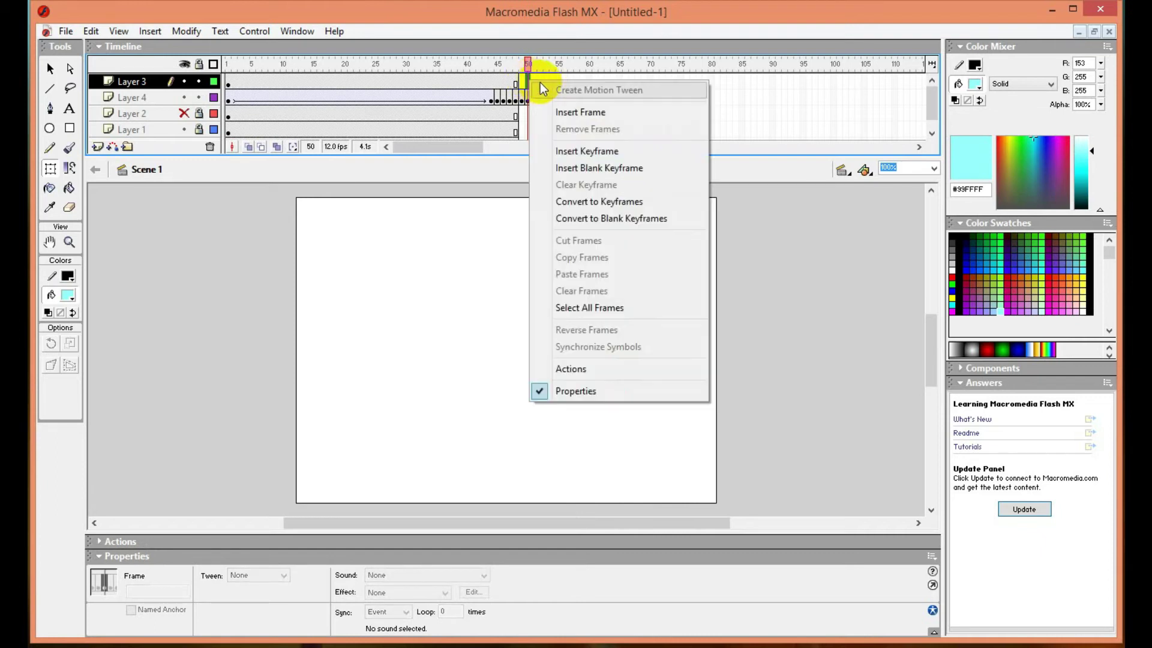
{"action": "left_click", "coordinate": [577, 116]}
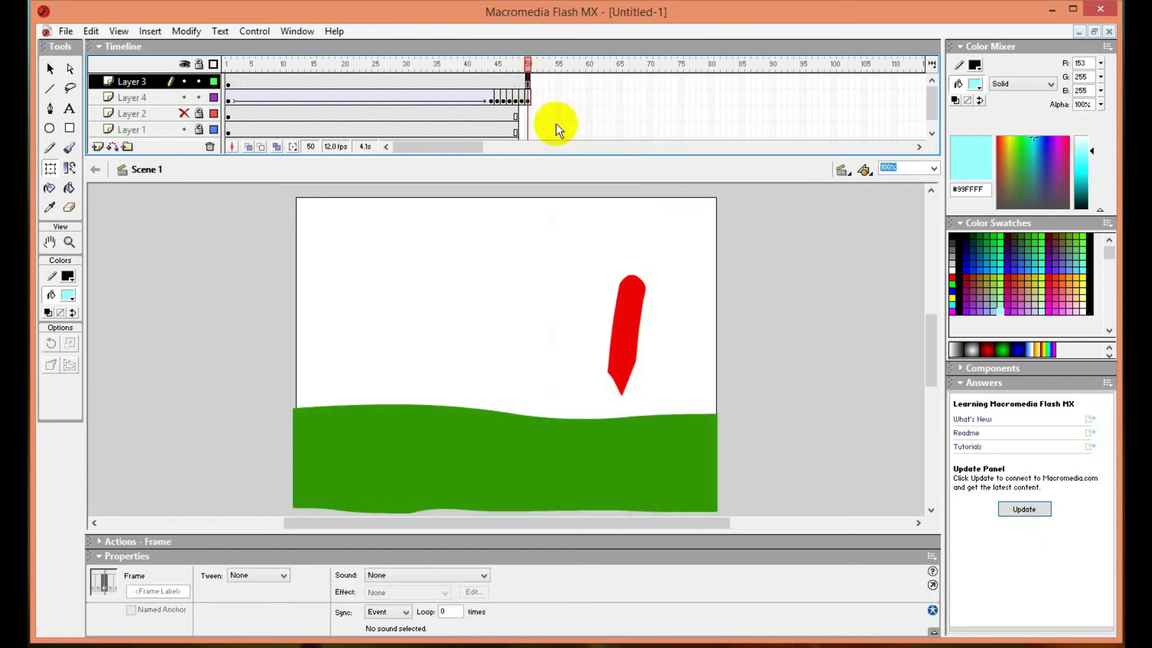
{"action": "right_click", "coordinate": [529, 112]}
{"action": "left_click", "coordinate": [580, 146]}
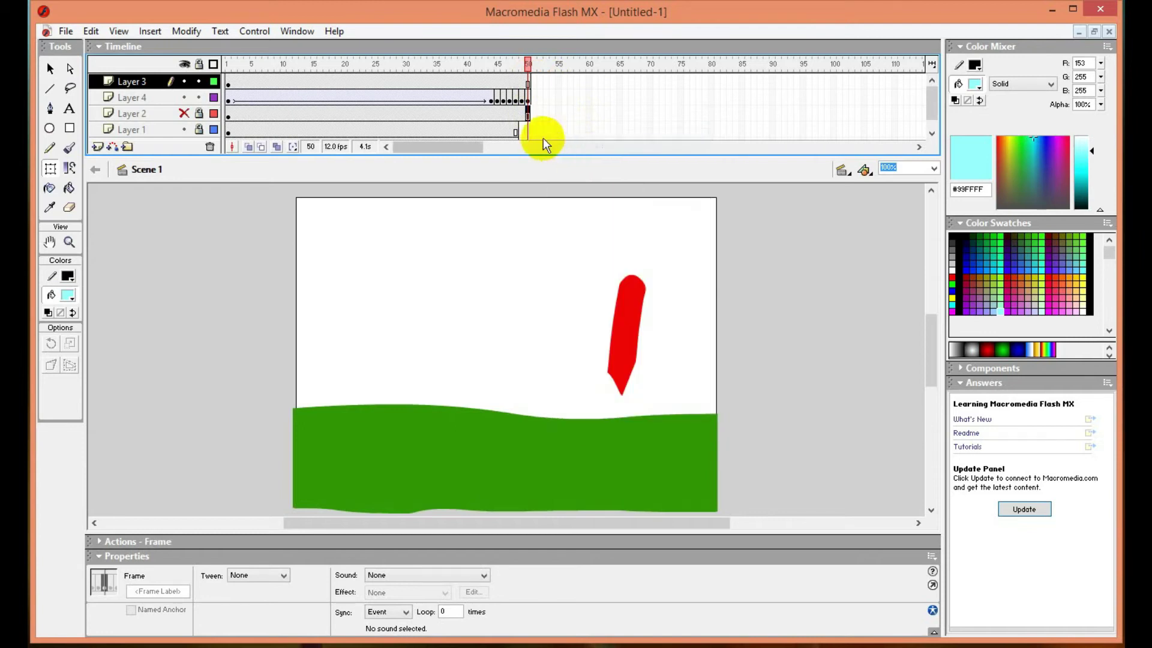
{"action": "right_click", "coordinate": [526, 128]}
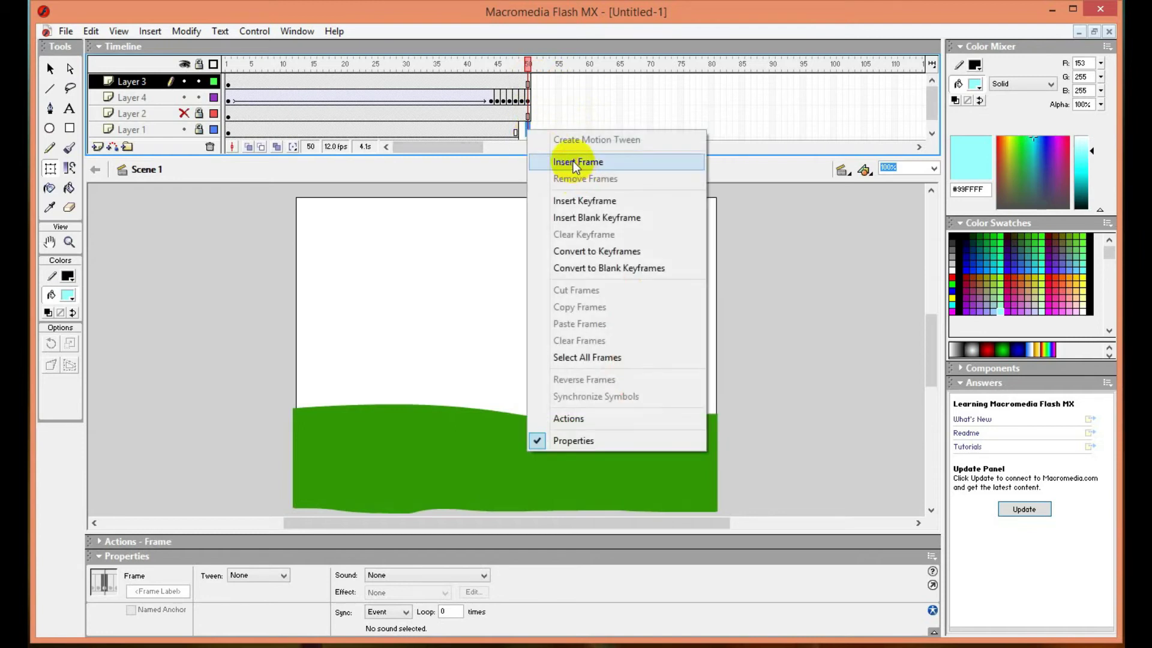
{"action": "left_click", "coordinate": [574, 162]}
{"action": "right_click", "coordinate": [528, 131]}
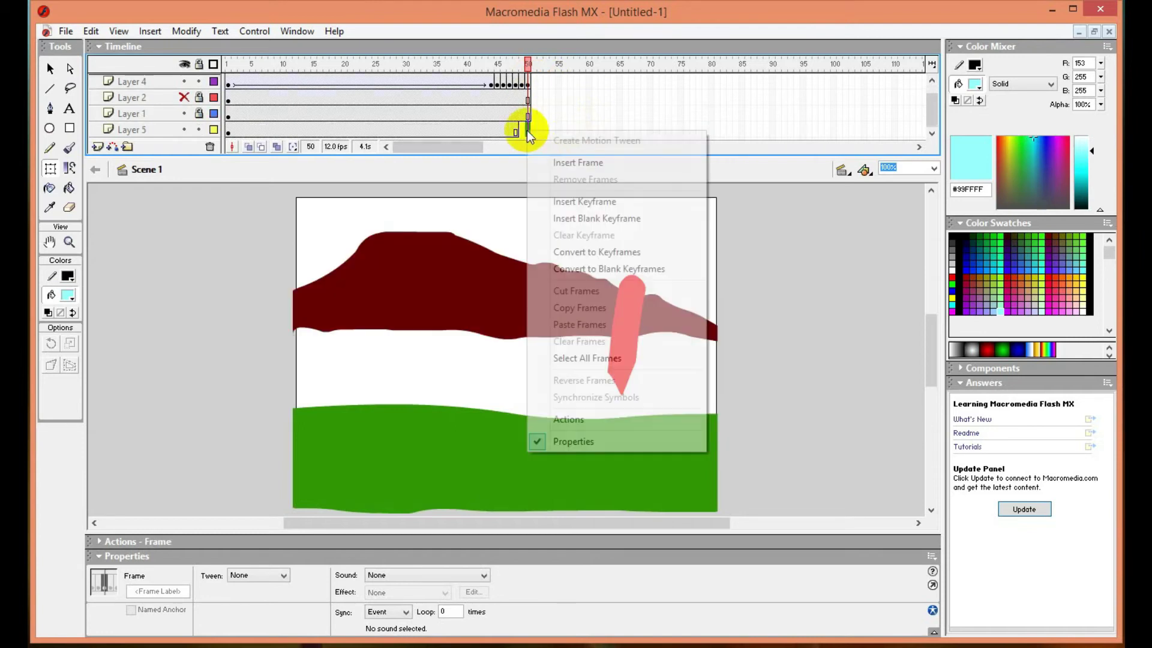
{"action": "left_click", "coordinate": [566, 159]}
- Insert a keyframe at frame 51 of Layer 4 and rotate its red shape nearly vertical, about 37 wide and 159.1 high
{"action": "left_click_drag", "start_coordinate": [548, 84], "coordinate": [531, 84]}
{"action": "right_click", "coordinate": [535, 84]}
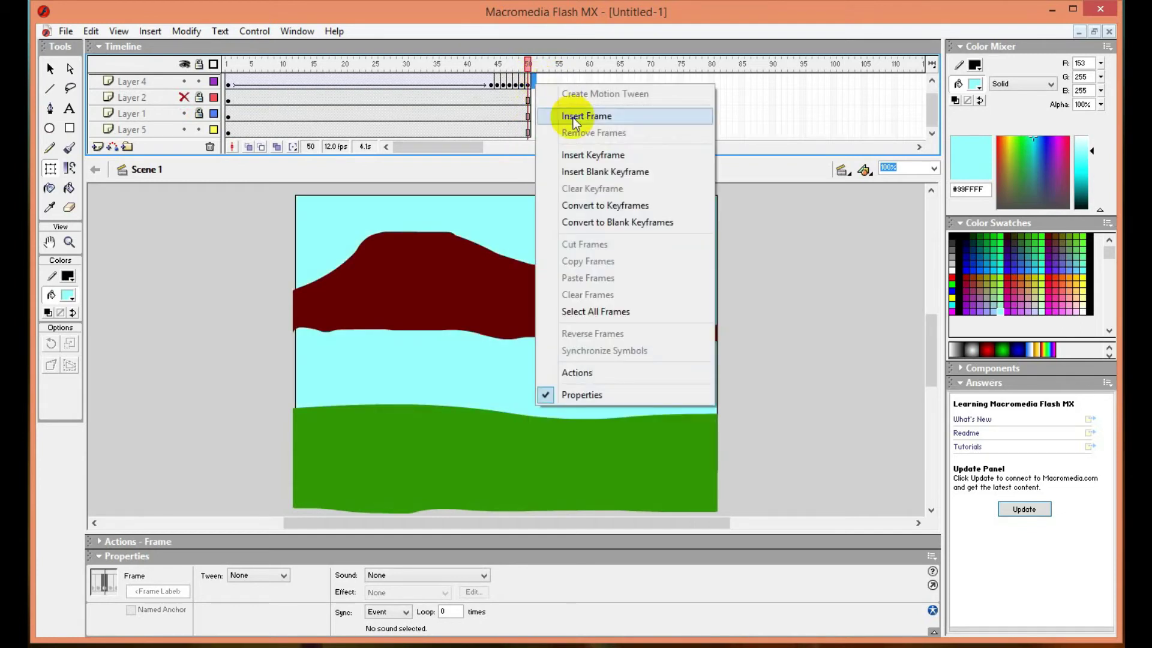
{"action": "left_click", "coordinate": [561, 153]}
{"action": "left_click_drag", "start_coordinate": [638, 265], "coordinate": [641, 262]}
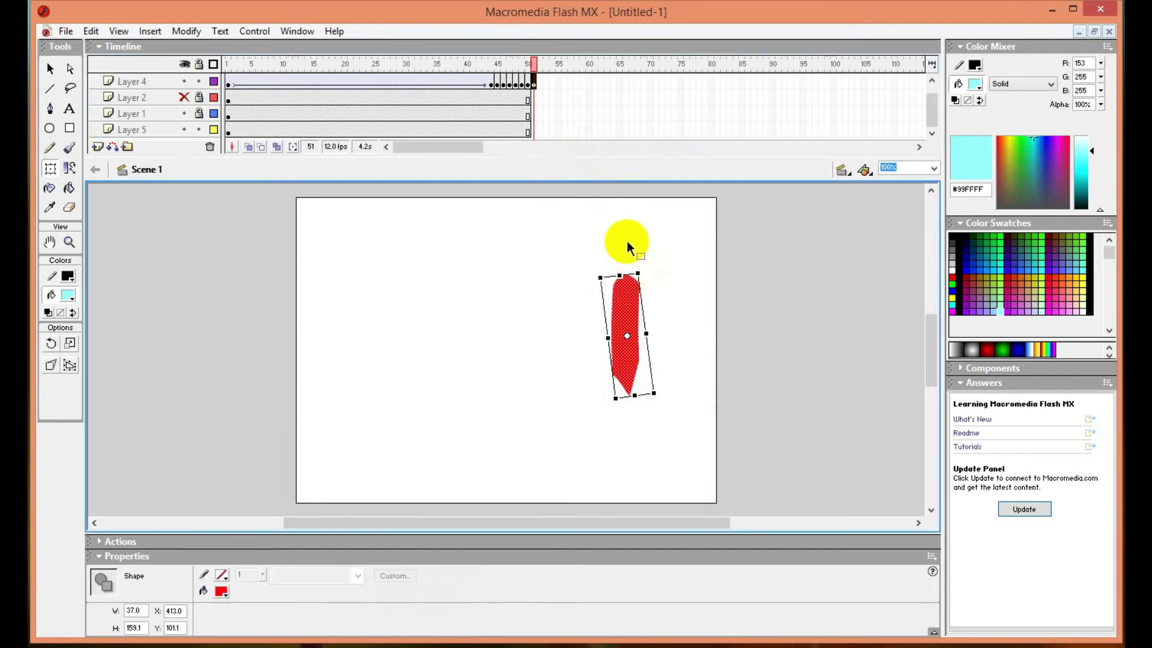
- Nudge the nearly vertical red shape in frame 51 down and left to about X 406.0, Y 117.1
{"action": "key", "text": "Down"}
{"action": "key", "text": "Down"}
{"action": "key", "text": "Down"}
{"action": "key", "text": "Down"}
{"action": "key", "text": "Down"}
{"action": "key", "text": "Down"}
{"action": "key", "text": "Down"}
{"action": "key", "text": "Down"}
{"action": "key", "text": "Down"}
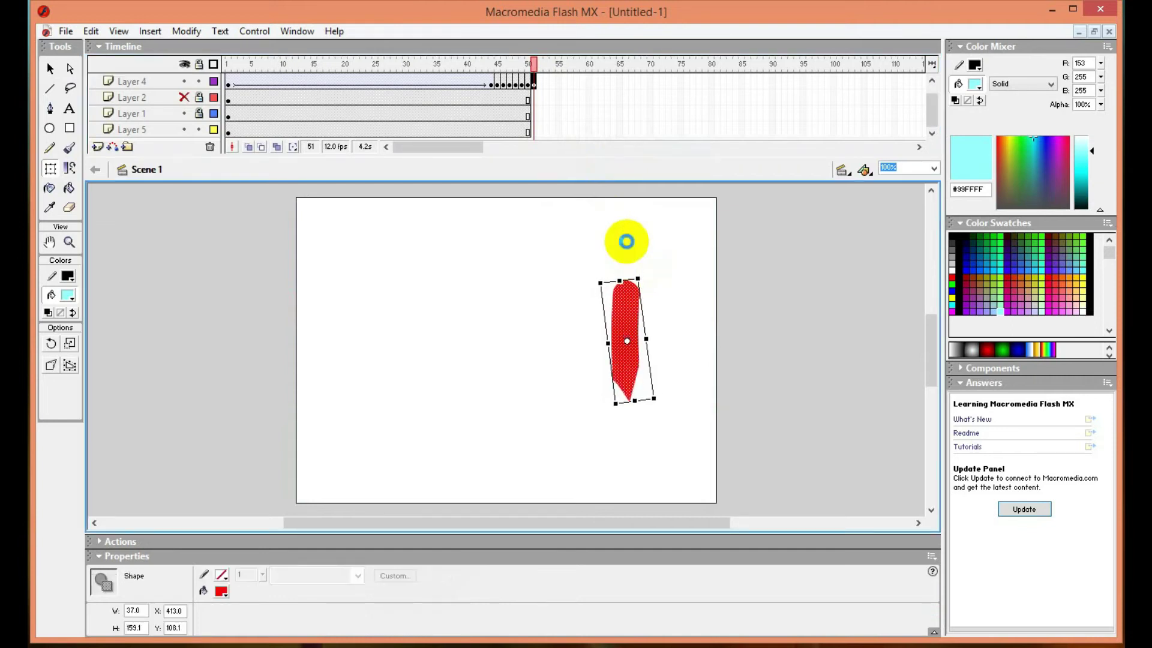
{"action": "key", "text": "Down"}
{"action": "key", "text": "Down"}
{"action": "key", "text": "Down"}
{"action": "key", "text": "Down"}
{"action": "key", "text": "Down"}
{"action": "key", "text": "Left"}
{"action": "key", "text": "Left"}
{"action": "key", "text": "Left"}
{"action": "key", "text": "Left"}
{"action": "key", "text": "Left"}
{"action": "key", "text": "Left"}
{"action": "key", "text": "Left"}
{"action": "key", "text": "Down"}
{"action": "key", "text": "Down"}
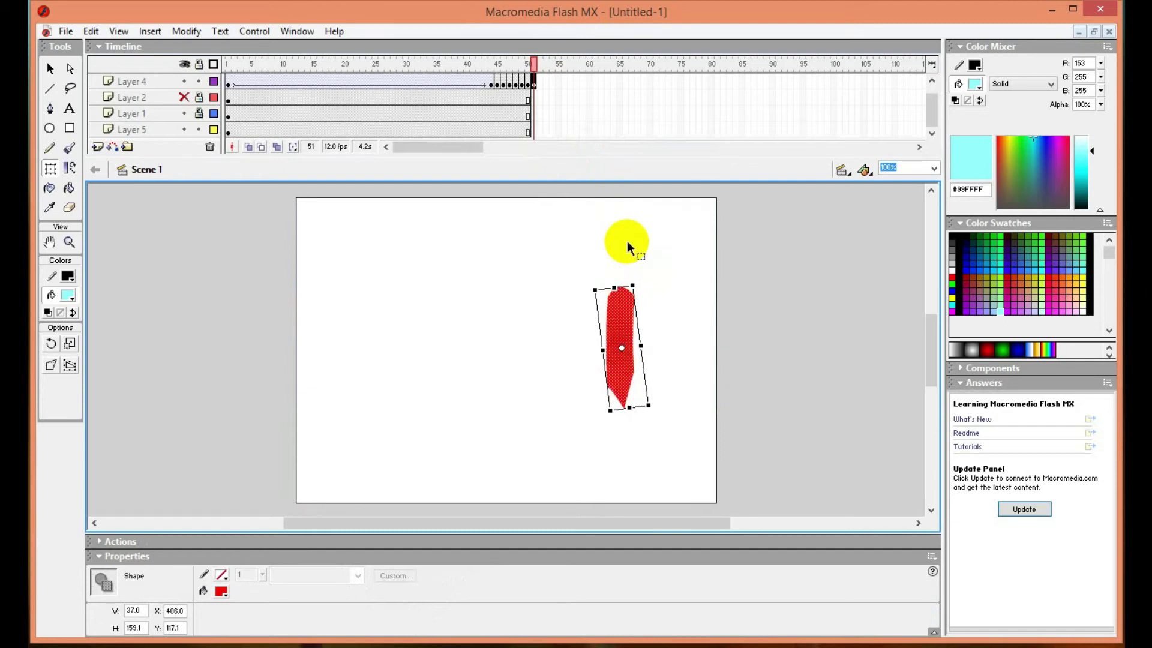
- Extend Layers 2, 1, 5 and 3 with frames up to frame 51
{"action": "right_click", "coordinate": [534, 96]}
{"action": "left_click", "coordinate": [573, 132]}
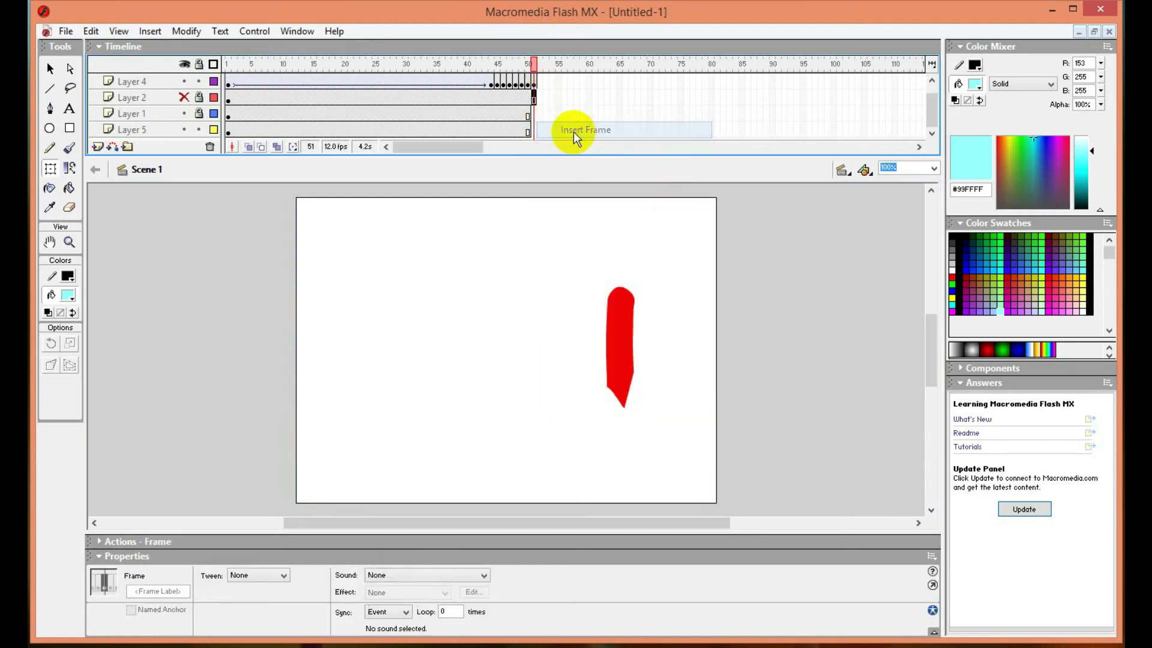
{"action": "right_click", "coordinate": [534, 114]}
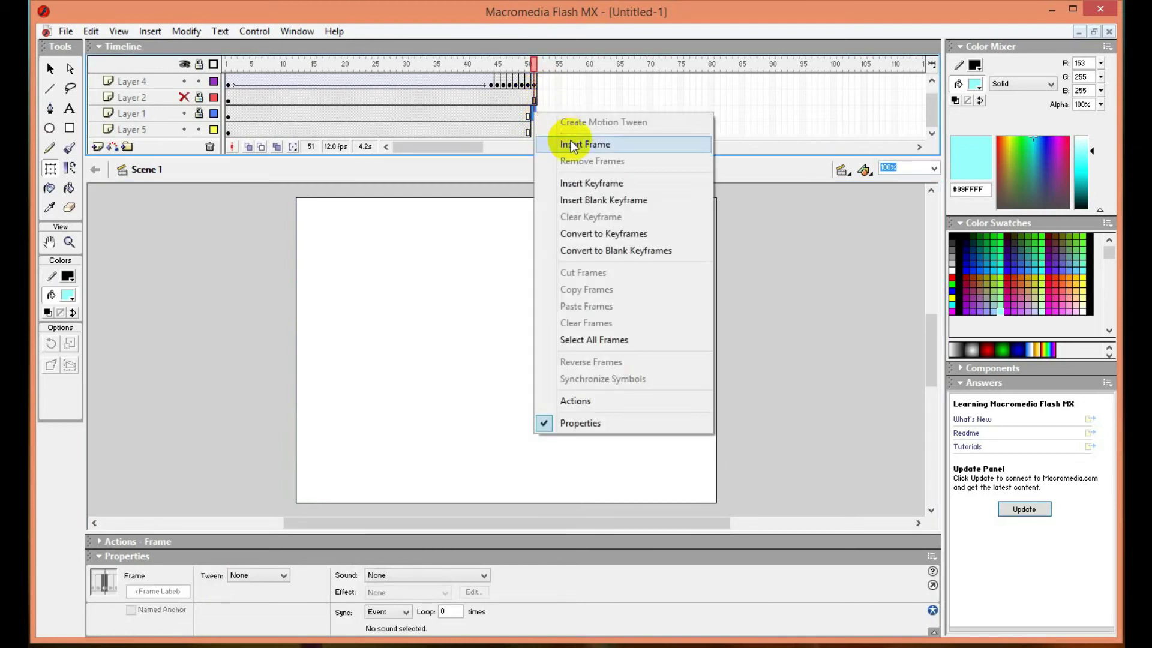
{"action": "left_click", "coordinate": [572, 144]}
{"action": "right_click", "coordinate": [535, 129]}
{"action": "left_click", "coordinate": [570, 160]}
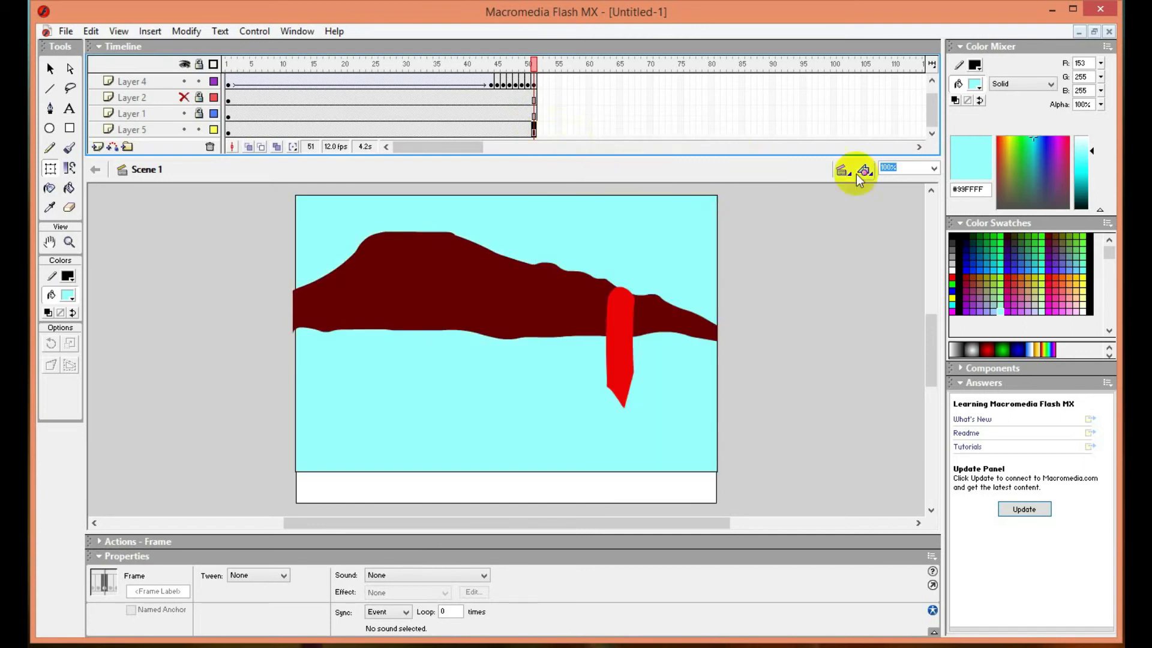
{"action": "mouse_move", "coordinate": [931, 110]}
{"action": "left_mouse_down"}
{"action": "mouse_move", "coordinate": [931, 95]}
{"action": "mouse_move", "coordinate": [931, 121]}
{"action": "mouse_move", "coordinate": [931, 95]}
{"action": "left_mouse_up"}
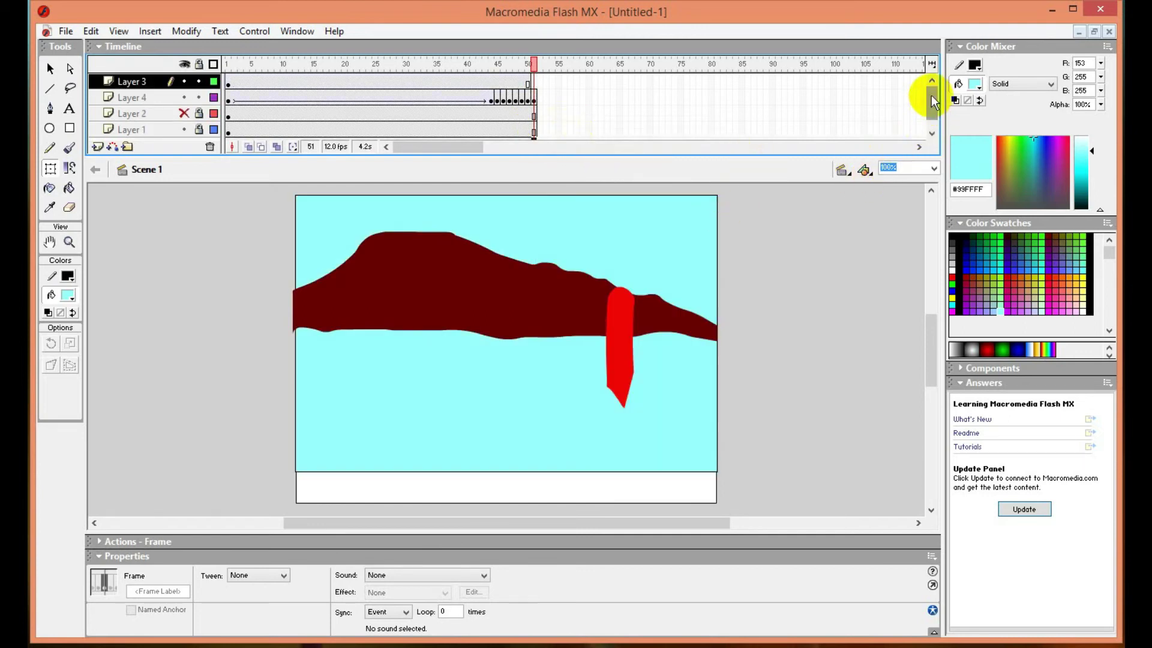
{"action": "right_click", "coordinate": [533, 83]}
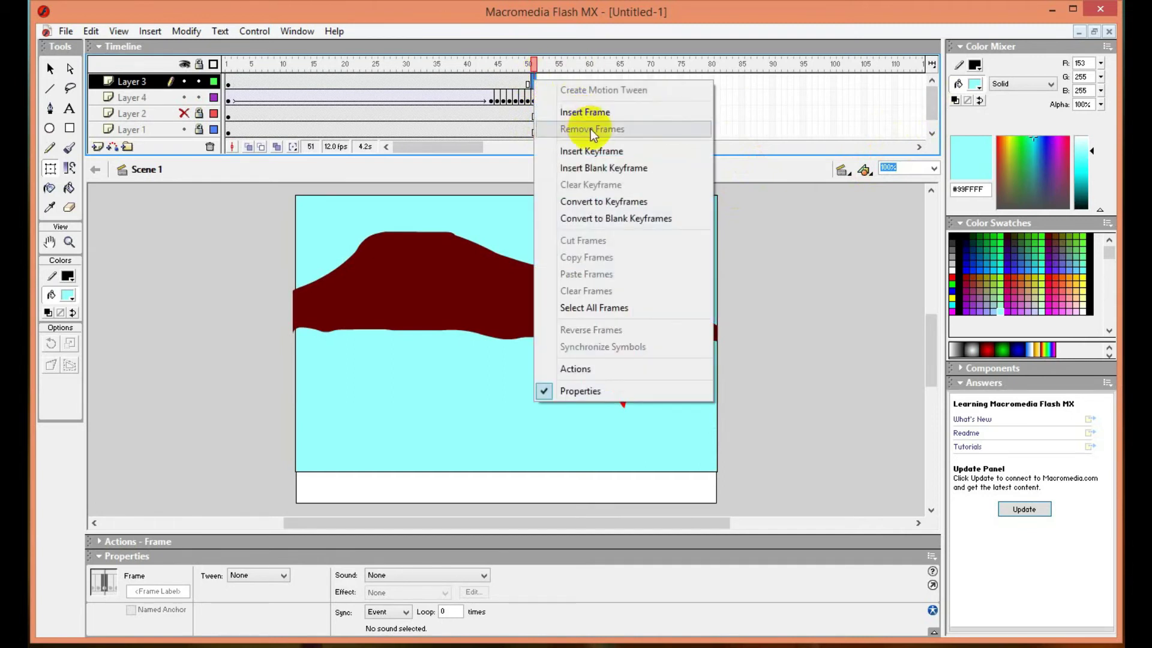
{"action": "left_click", "coordinate": [589, 111]}
- Test the movie to watch the red shape's animation, and close the preview
{"action": "left_click", "coordinate": [255, 31]}
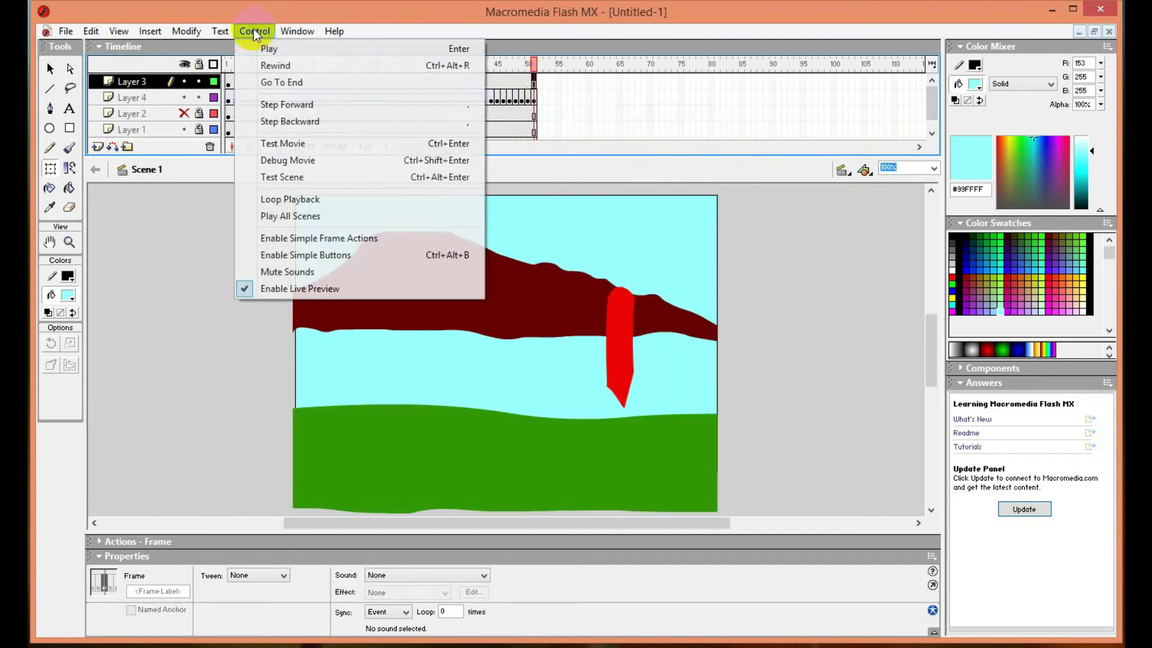
{"action": "left_click", "coordinate": [311, 146]}
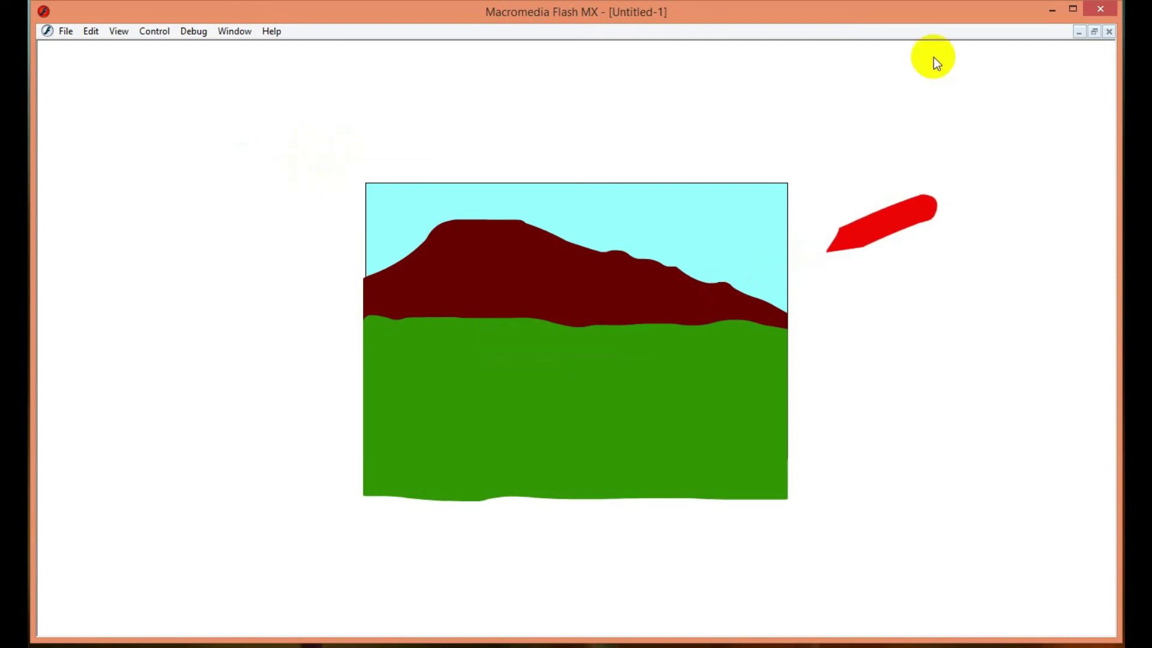
{"action": "left_click", "coordinate": [1111, 31]}
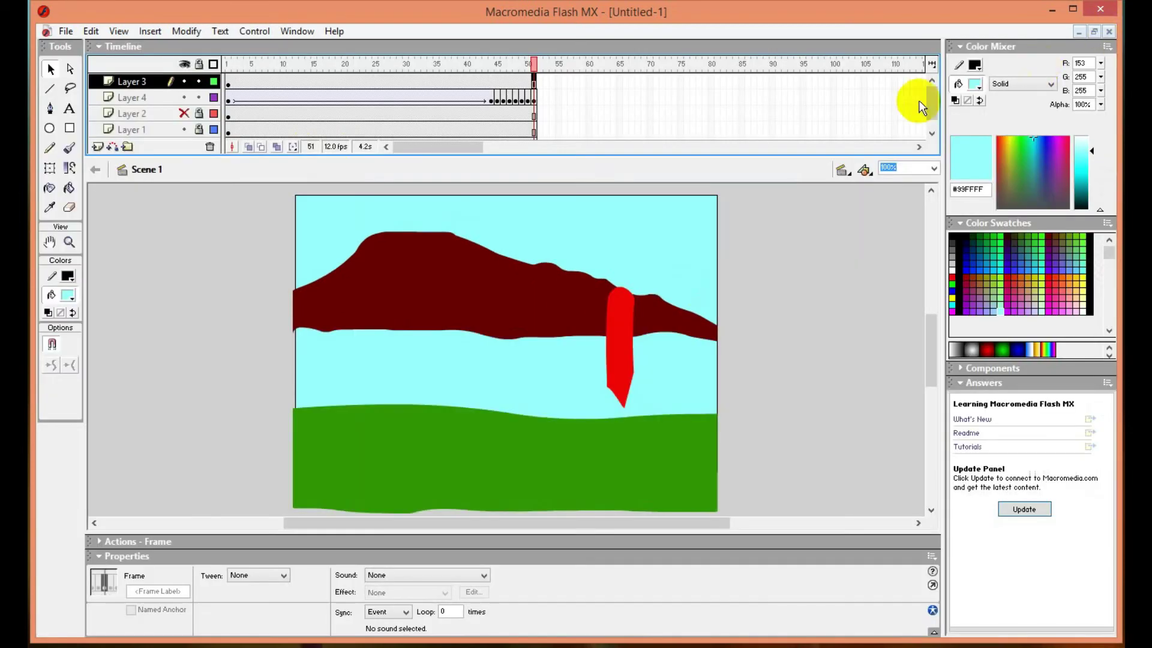
- Insert a keyframe at frame 52 of Layer 4 and extend Layers 3, 2, 1 and 5 with frames up to frame 52
{"action": "right_click", "coordinate": [542, 99]}
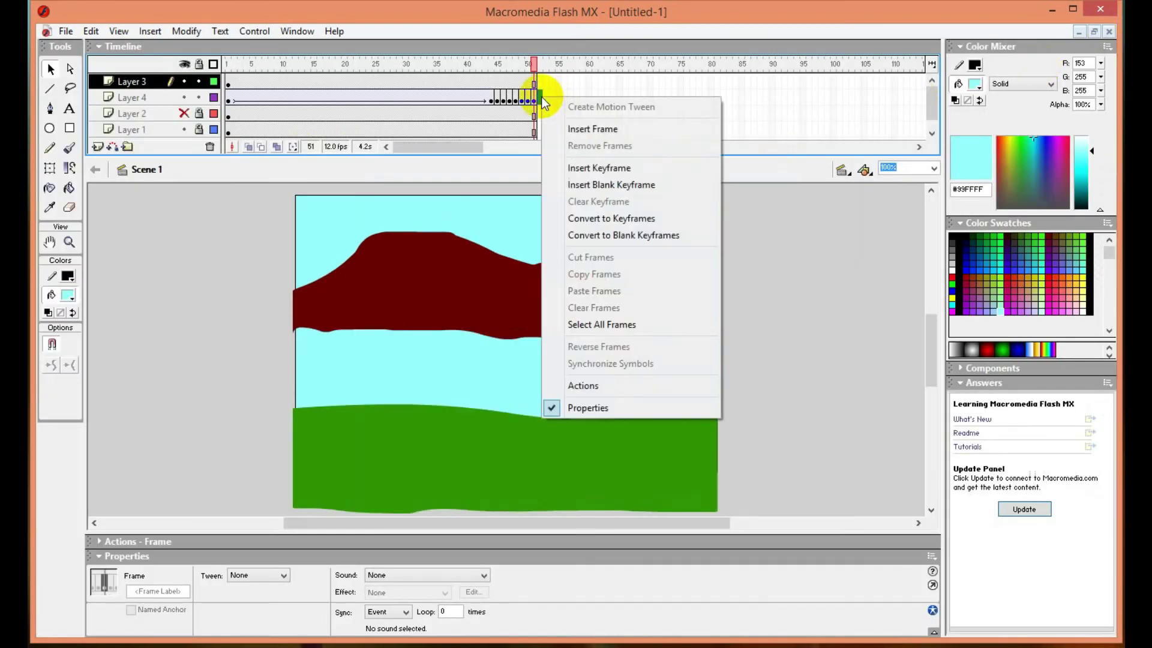
{"action": "left_click", "coordinate": [597, 166]}
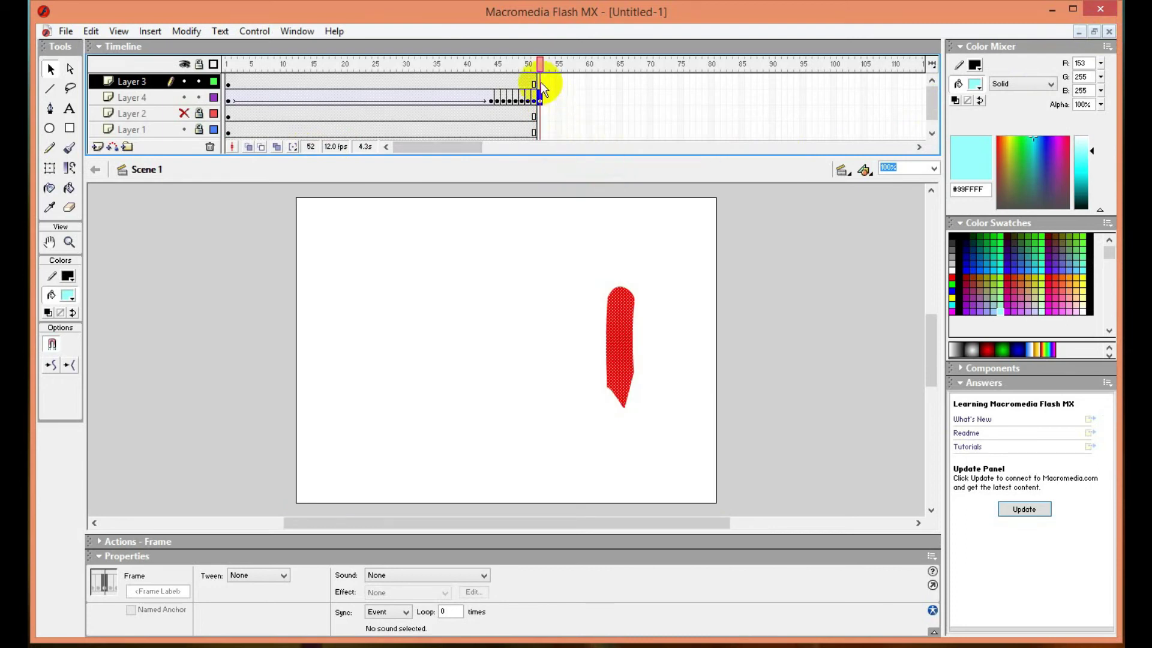
{"action": "right_click", "coordinate": [541, 82]}
{"action": "left_click", "coordinate": [592, 120]}
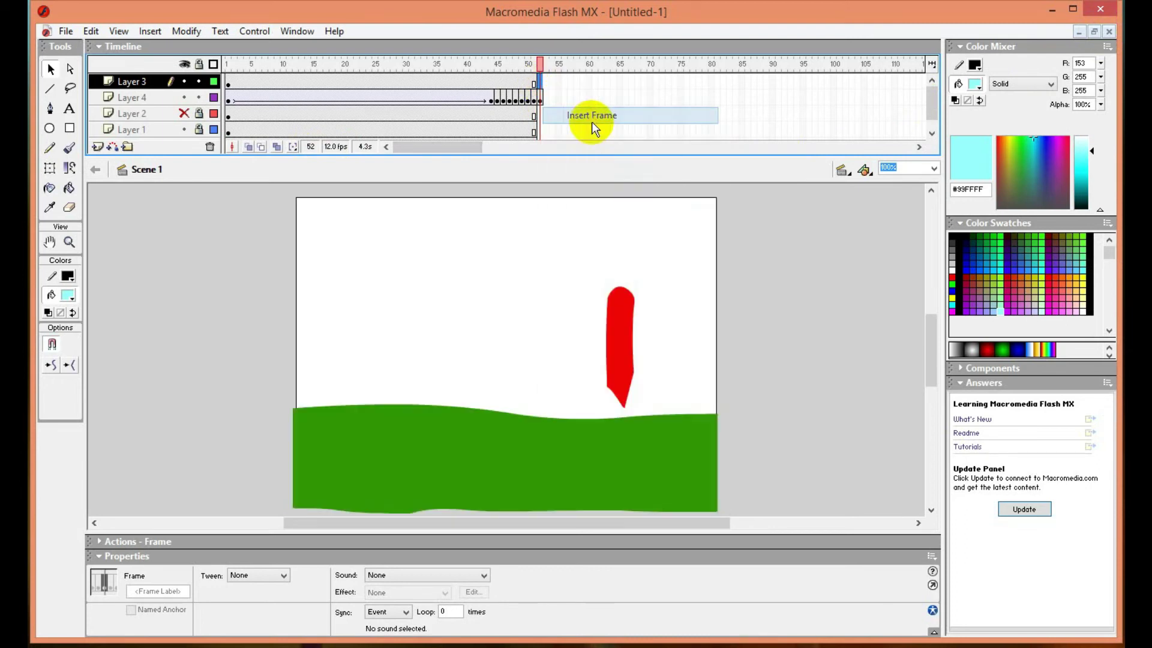
{"action": "right_click", "coordinate": [541, 113]}
{"action": "left_click", "coordinate": [579, 146]}
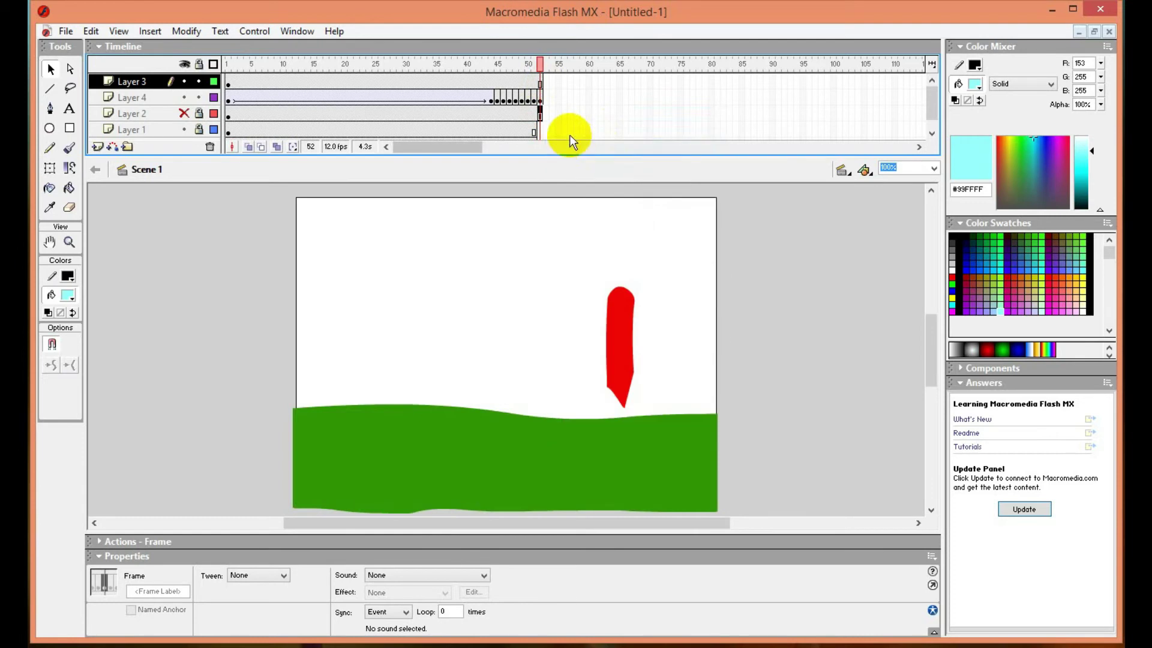
{"action": "scroll", "coordinate": [564, 126], "scroll_direction": "down", "scroll_amount": 1}
{"action": "right_click", "coordinate": [541, 113]}
{"action": "left_click", "coordinate": [577, 142]}
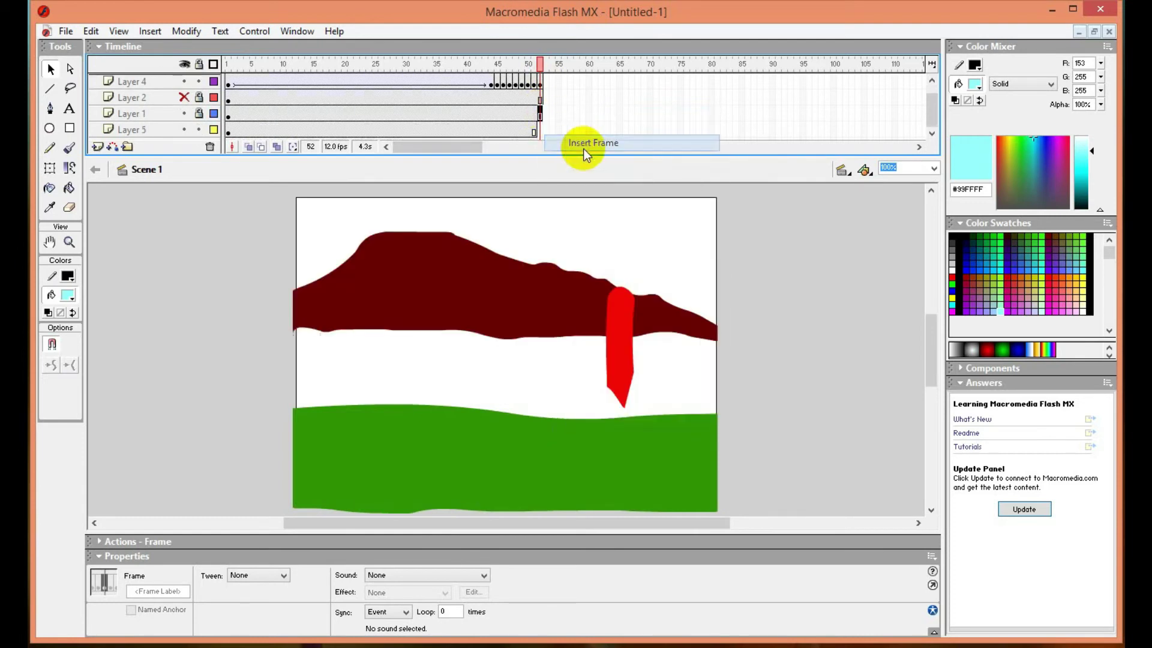
{"action": "right_click", "coordinate": [539, 130]}
{"action": "left_click", "coordinate": [580, 161]}
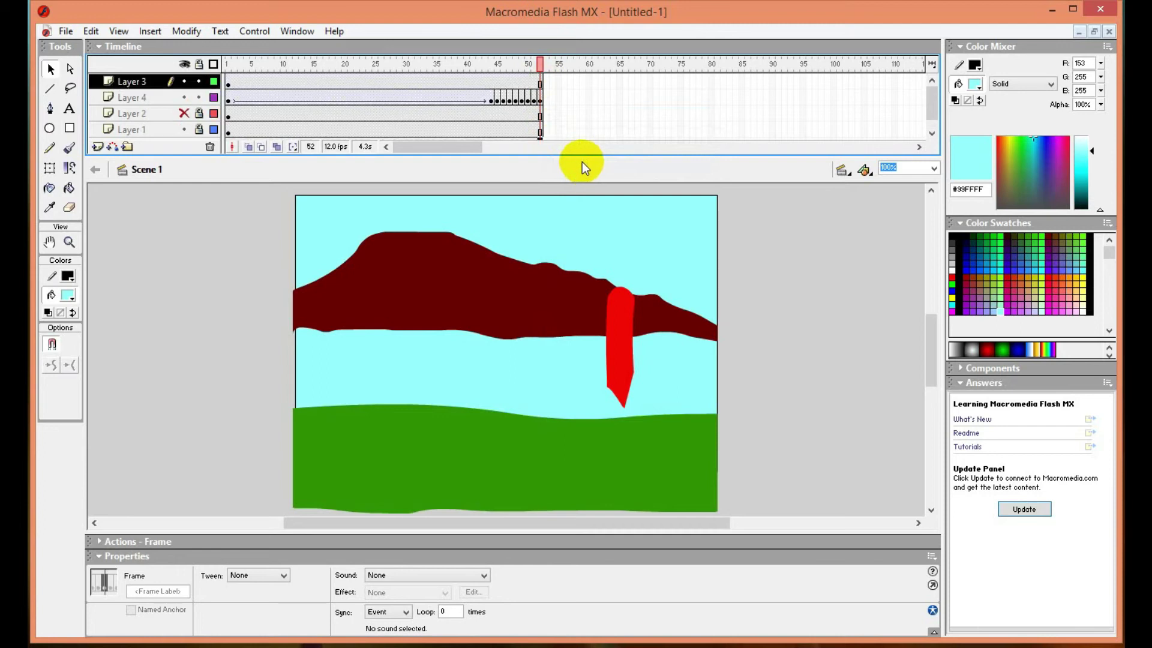
- Move the red shape in frame 52 of Layer 4 slightly down to about Y 123.1, keeping X at 406.0
{"action": "left_click", "coordinate": [50, 170]}
{"action": "left_click", "coordinate": [618, 358]}
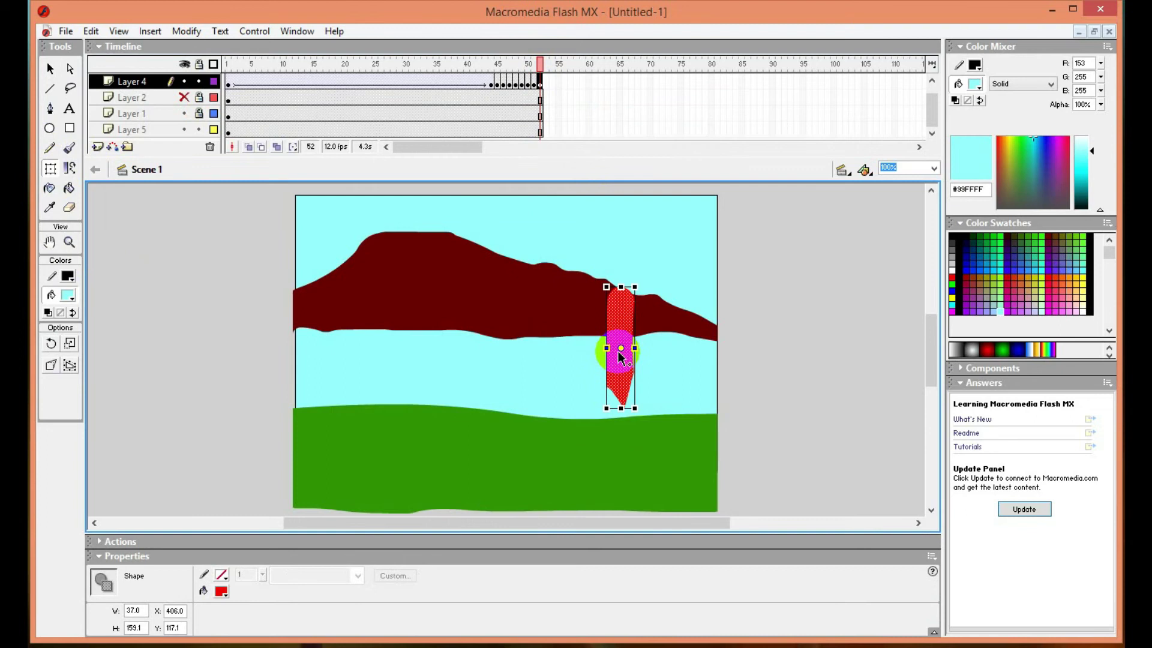
{"action": "left_click_drag", "start_coordinate": [618, 352], "coordinate": [619, 356]}
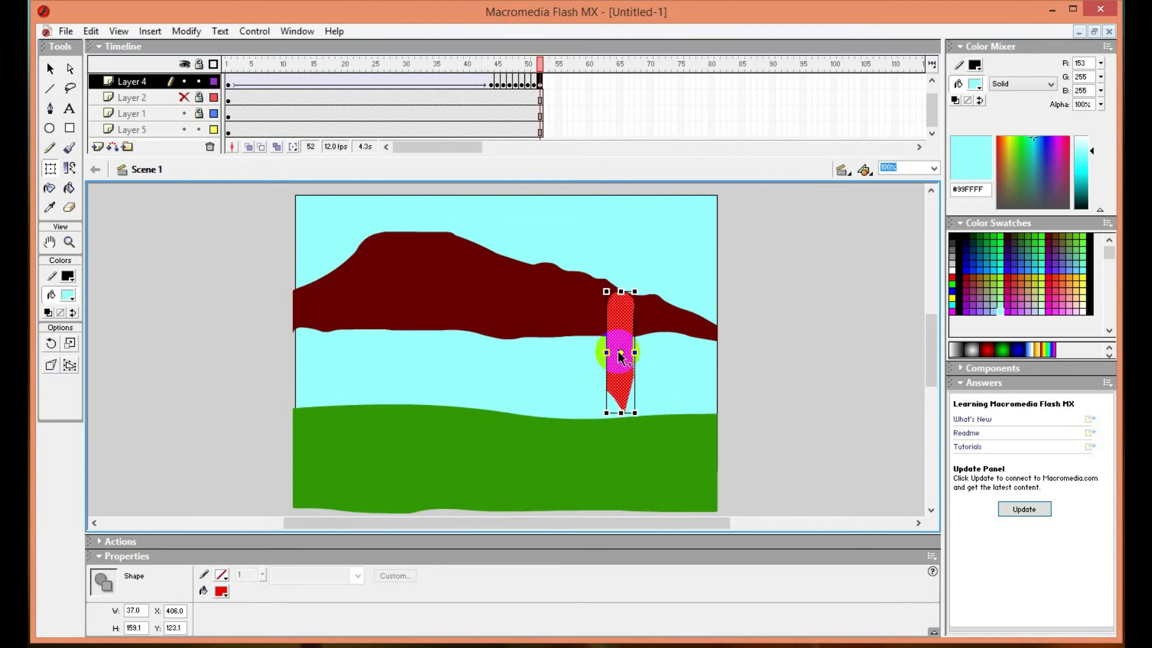
- Insert a keyframe at frame 53 of Layer 4 and extend Layers 2, 1, 5 and 3 with frames up to frame 53
{"action": "right_click", "coordinate": [547, 82]}
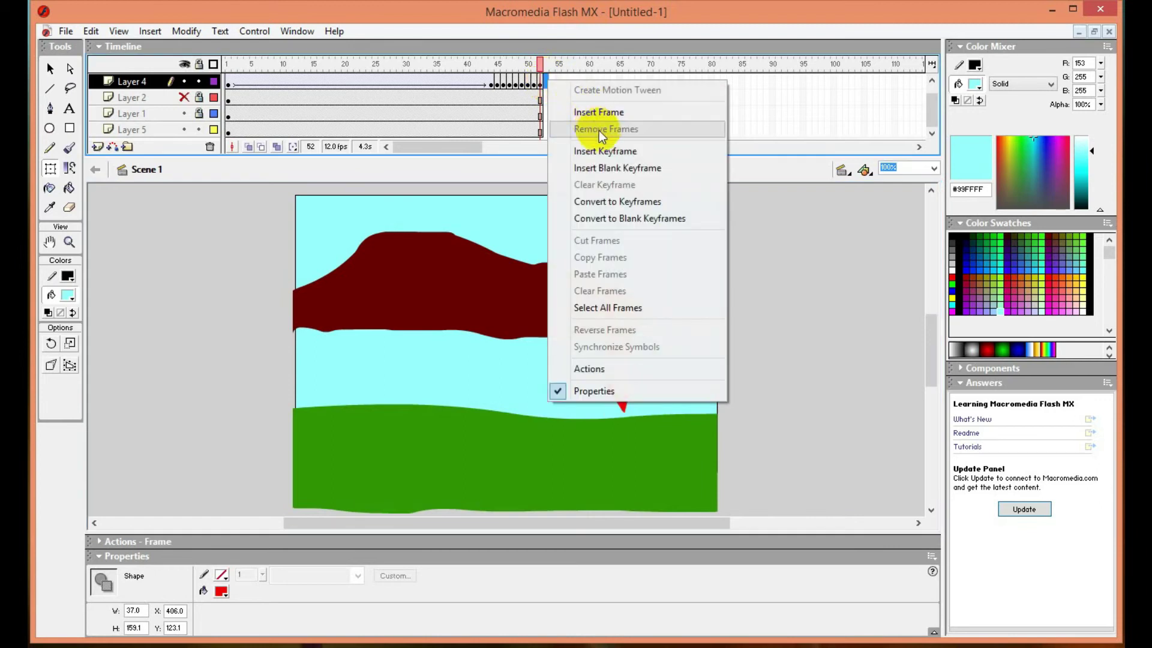
{"action": "left_click", "coordinate": [604, 150]}
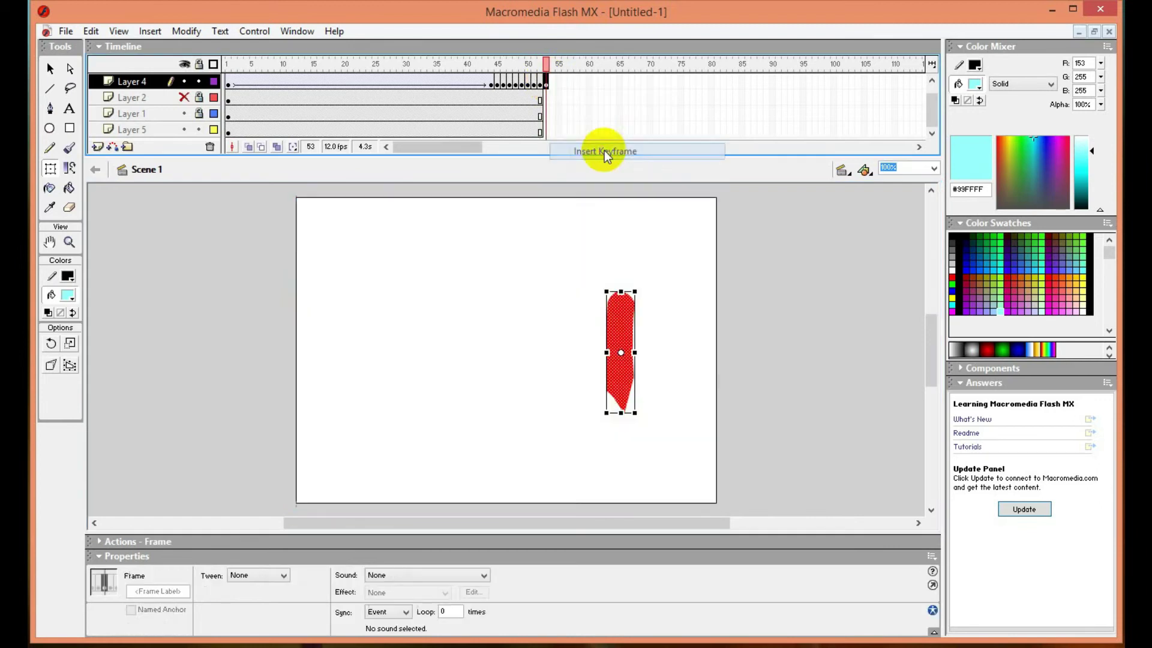
{"action": "right_click", "coordinate": [547, 94]}
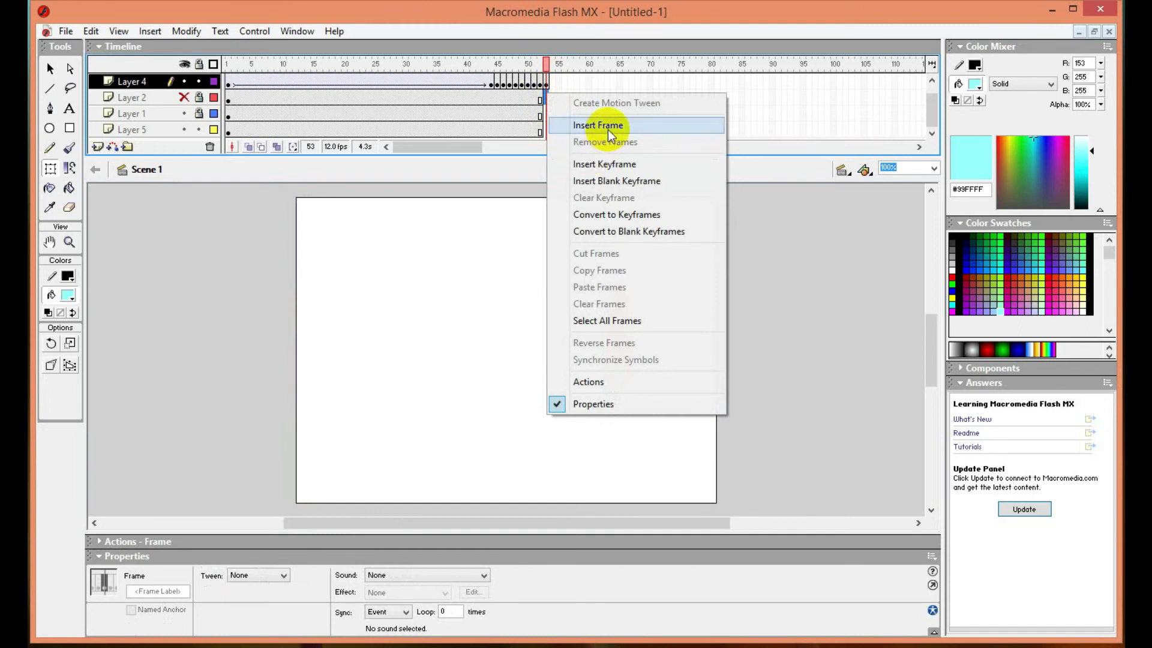
{"action": "left_click", "coordinate": [607, 130]}
{"action": "right_click", "coordinate": [547, 111]}
{"action": "left_click", "coordinate": [590, 139]}
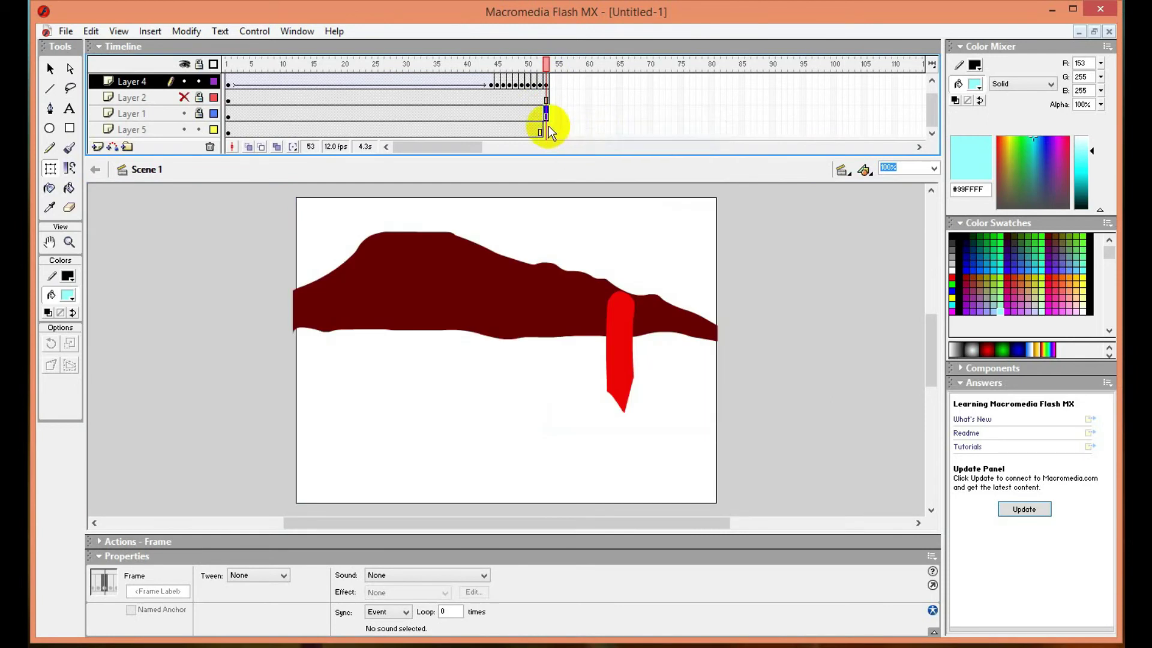
{"action": "right_click", "coordinate": [548, 126]}
{"action": "left_click", "coordinate": [588, 157]}
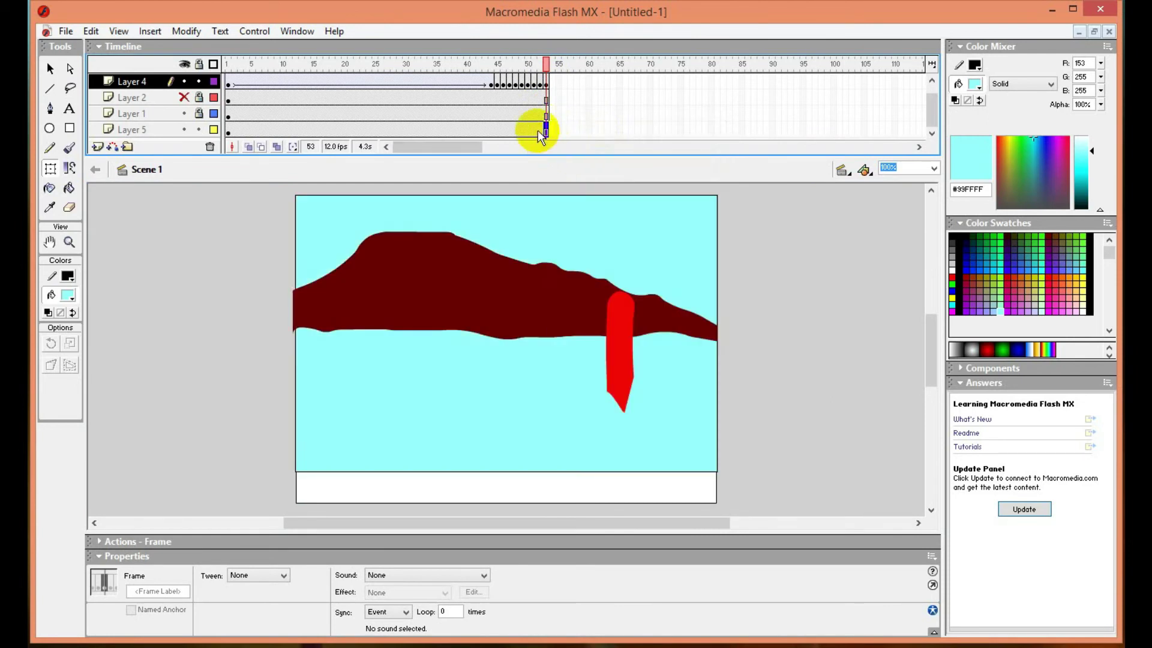
{"action": "left_click_drag", "start_coordinate": [931, 117], "coordinate": [931, 109]}
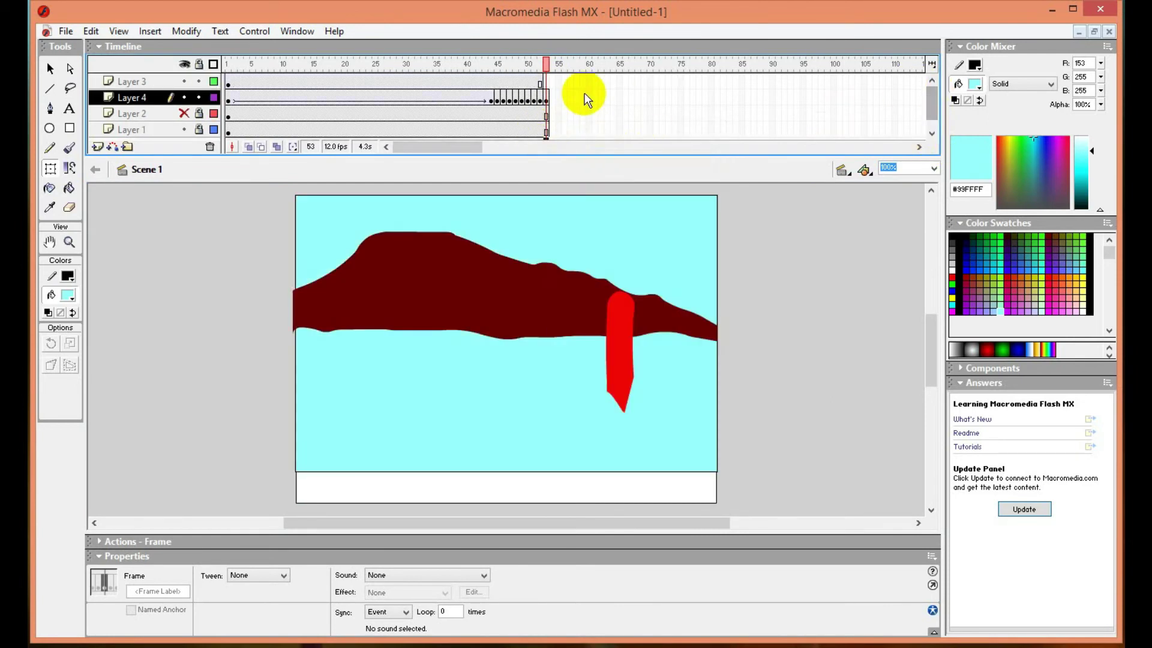
{"action": "right_click", "coordinate": [548, 82]}
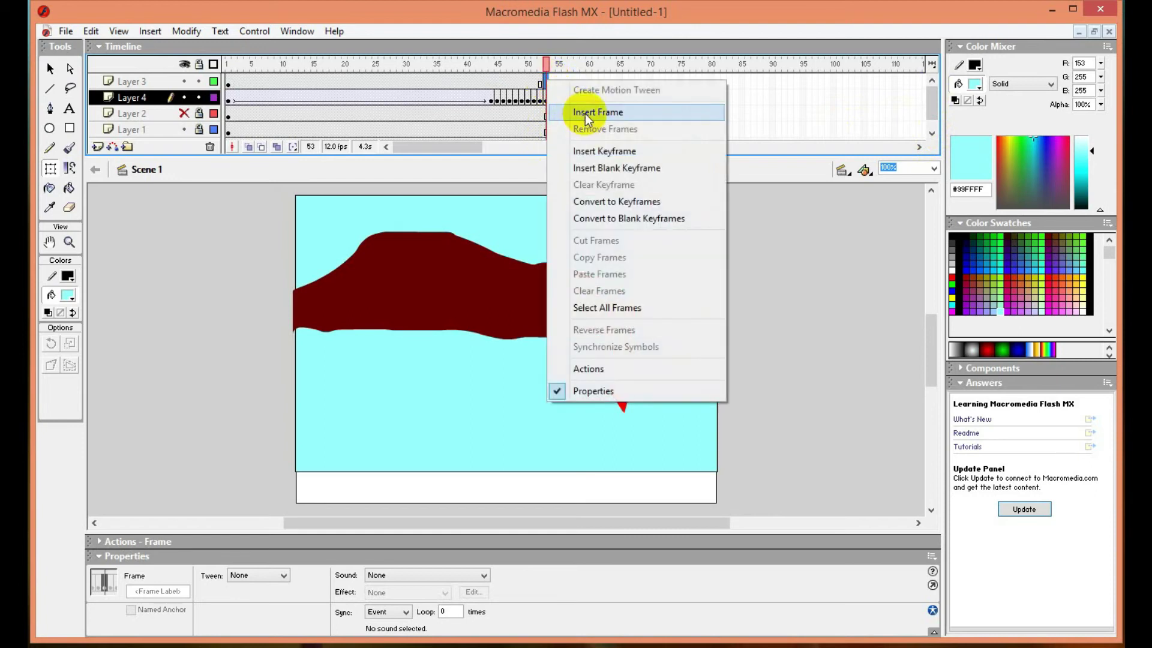
{"action": "left_click", "coordinate": [585, 113]}
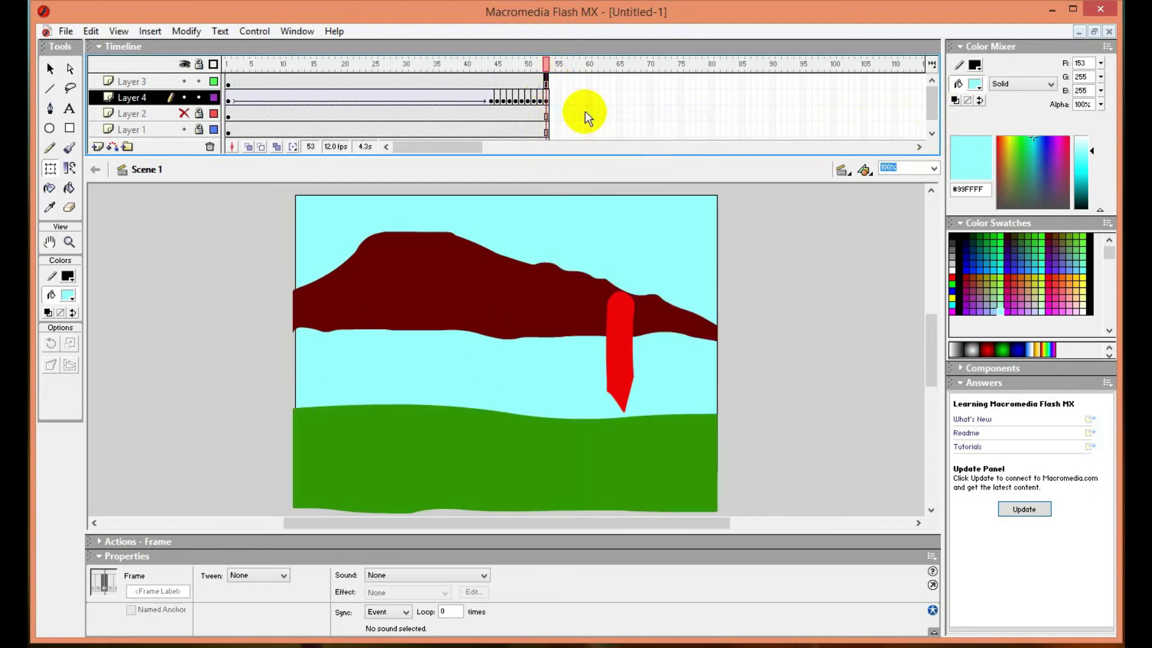
- Insert a keyframe at frame 54 of Layer 4 and extend Layer 3 with frames up to frame 54
{"action": "right_click", "coordinate": [552, 93]}
{"action": "left_click", "coordinate": [607, 164]}
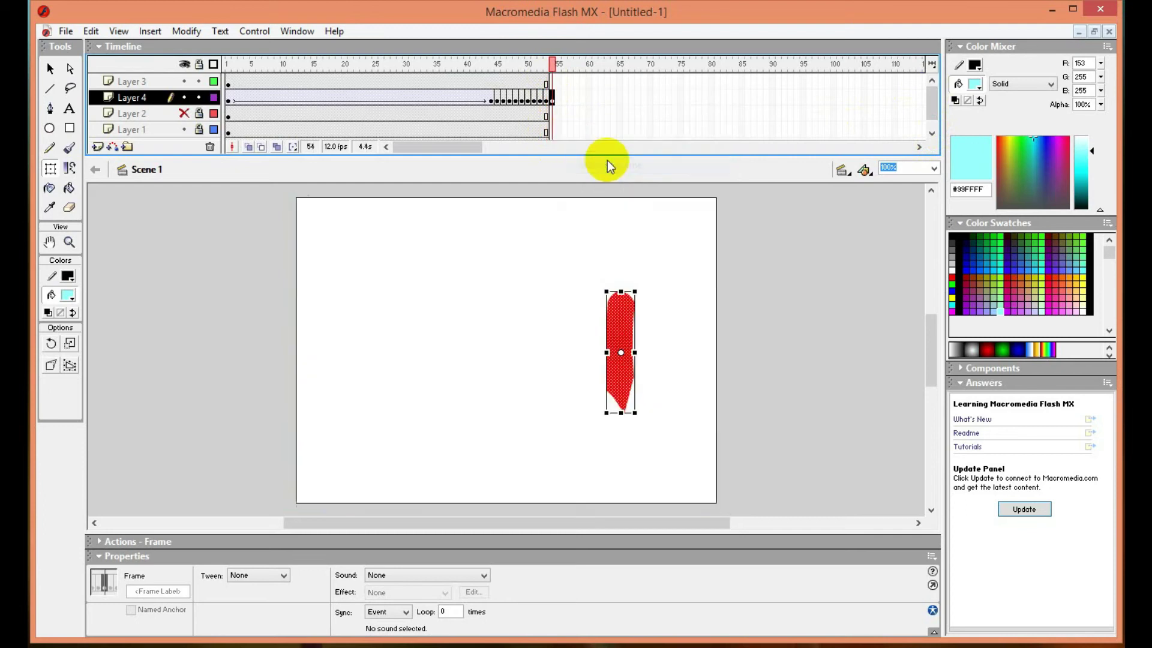
{"action": "right_click", "coordinate": [551, 82]}
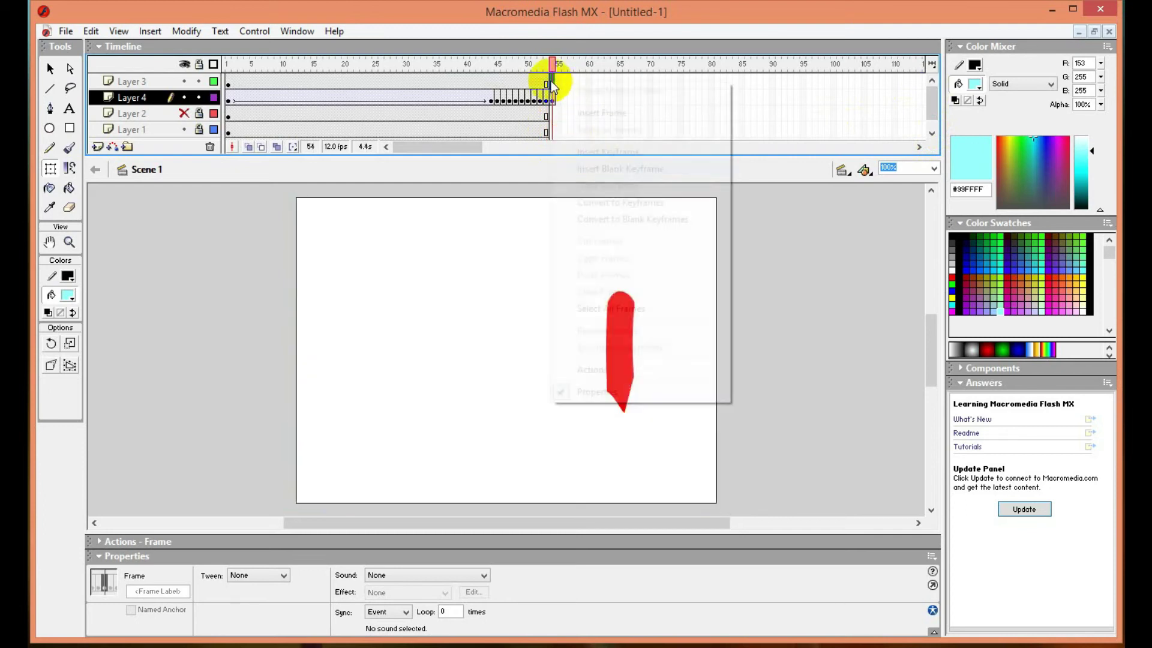
{"action": "left_click", "coordinate": [588, 114]}
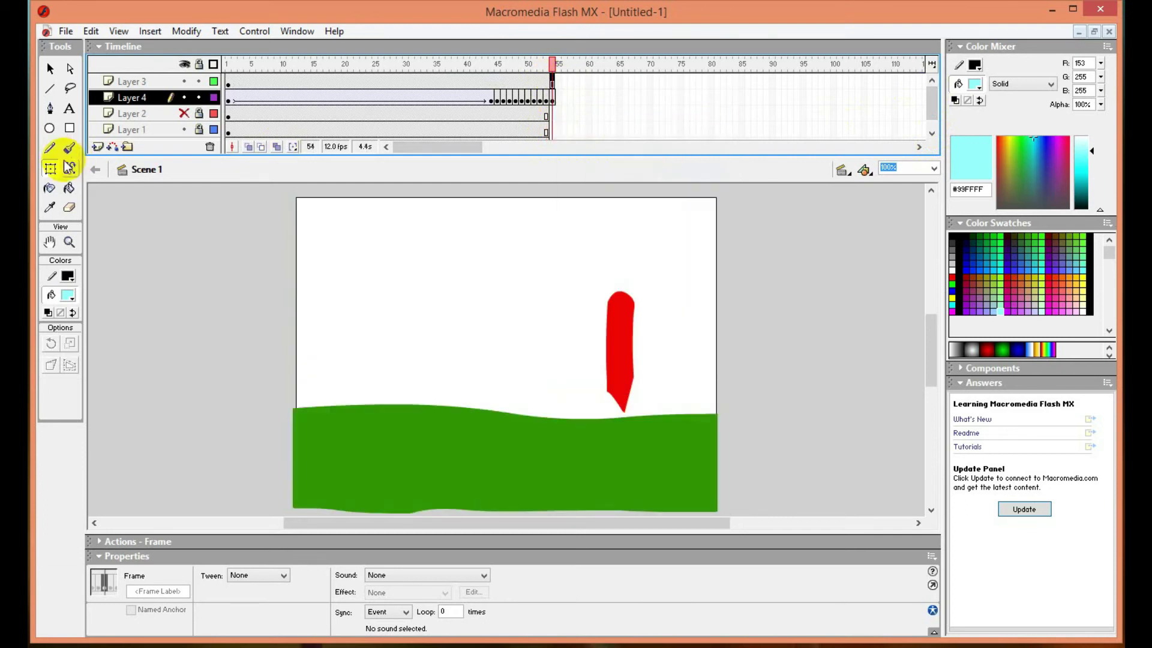
- Nudge the red shape in frame 54 of Layer 4 straight down to Y 135.1, so its tip enters the green ground
{"action": "left_click", "coordinate": [265, 230]}
{"action": "left_click", "coordinate": [618, 340]}
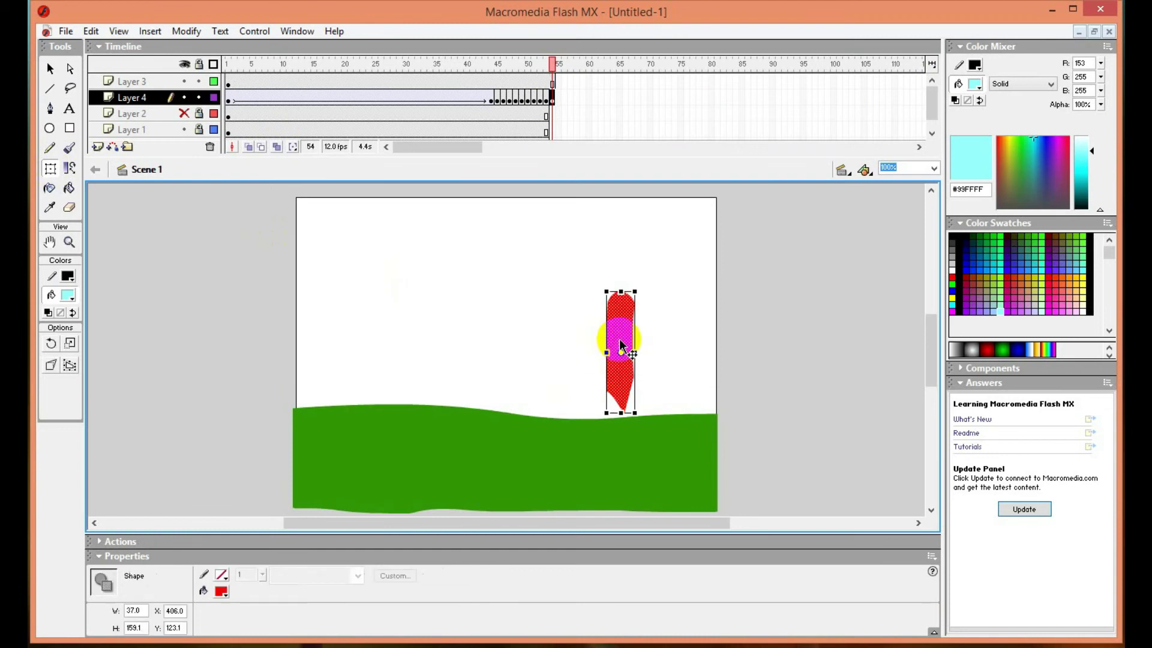
{"action": "key", "text": "Down"}
{"action": "key", "text": "Down"}
{"action": "key", "text": "Down"}
{"action": "key", "text": "Down"}
{"action": "key", "text": "Down"}
{"action": "key", "text": "Down"}
{"action": "key", "text": "Down"}
{"action": "key", "text": "Down"}
{"action": "key", "text": "Down"}
{"action": "key", "text": "Down"}
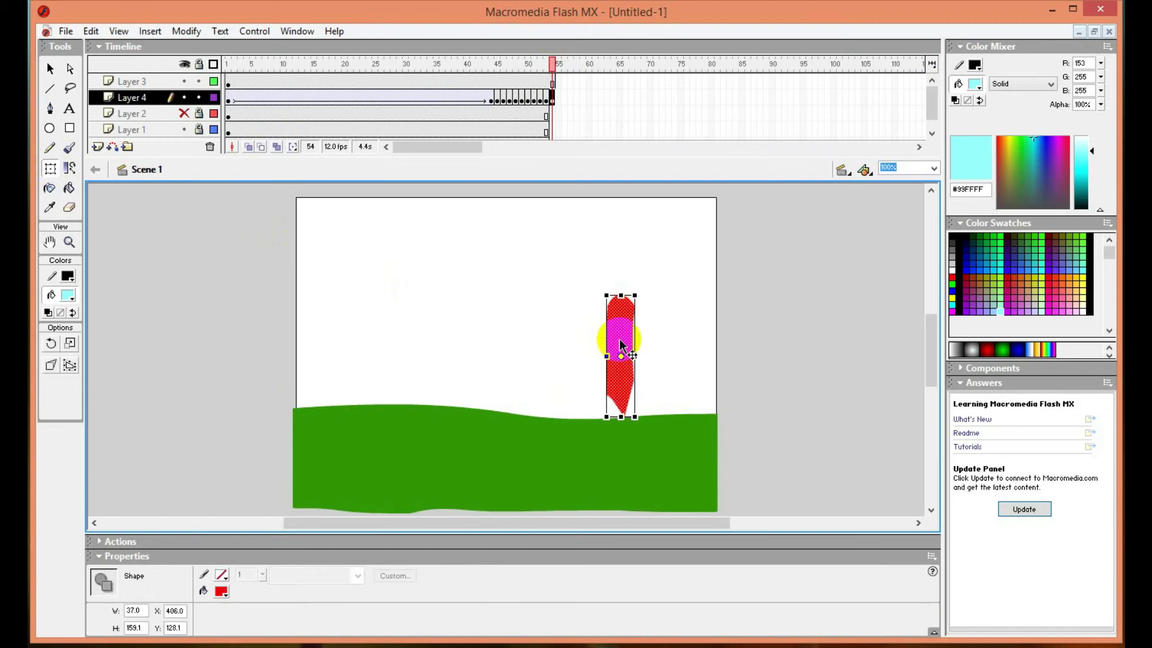
{"action": "key", "text": "Down"}
{"action": "key", "text": "Down"}
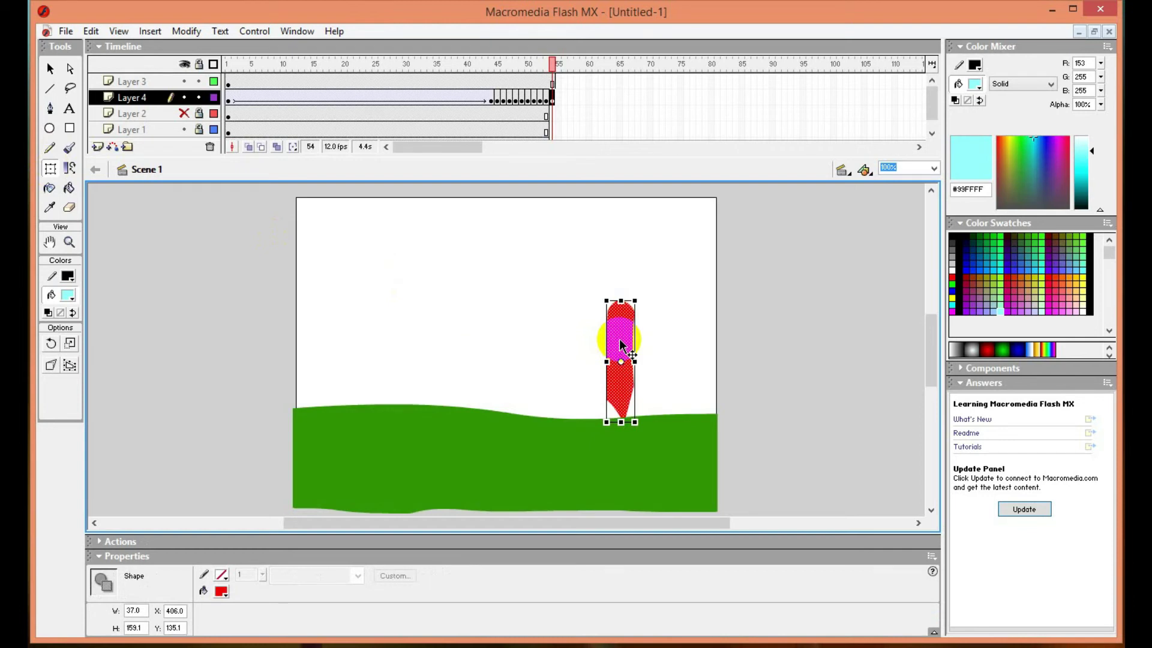
- Extend Layer 3 with frames up to frame 55 and insert a keyframe at frame 55 of Layer 4
{"action": "right_click", "coordinate": [558, 79]}
{"action": "left_click", "coordinate": [624, 112]}
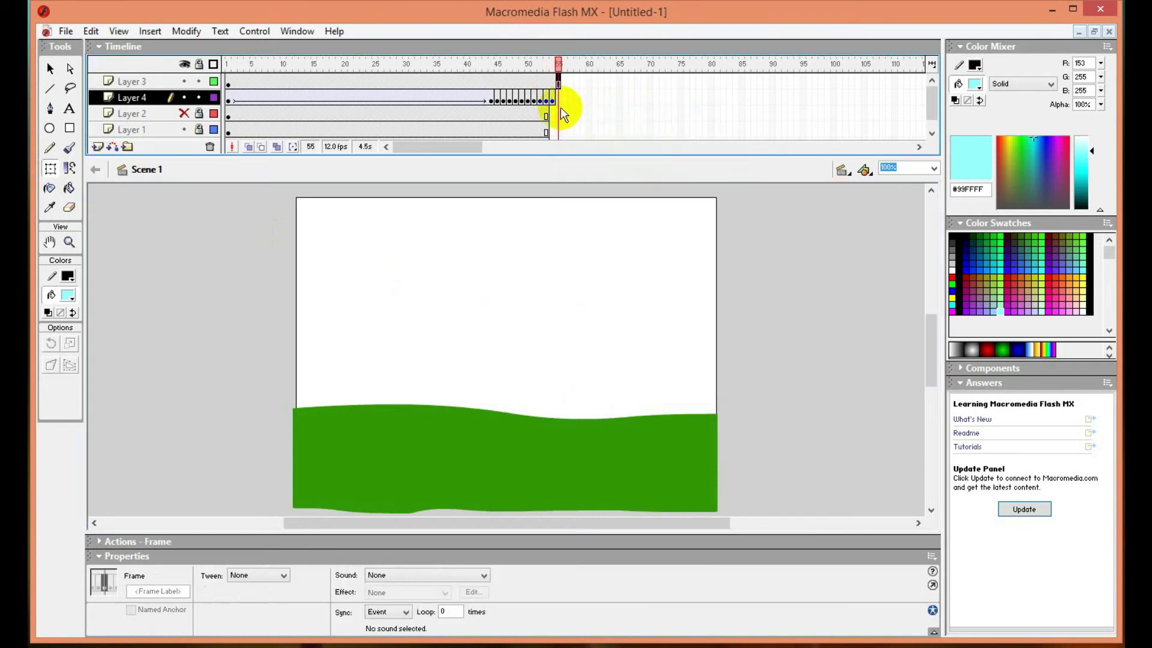
{"action": "right_click", "coordinate": [557, 96]}
{"action": "left_click", "coordinate": [618, 169]}
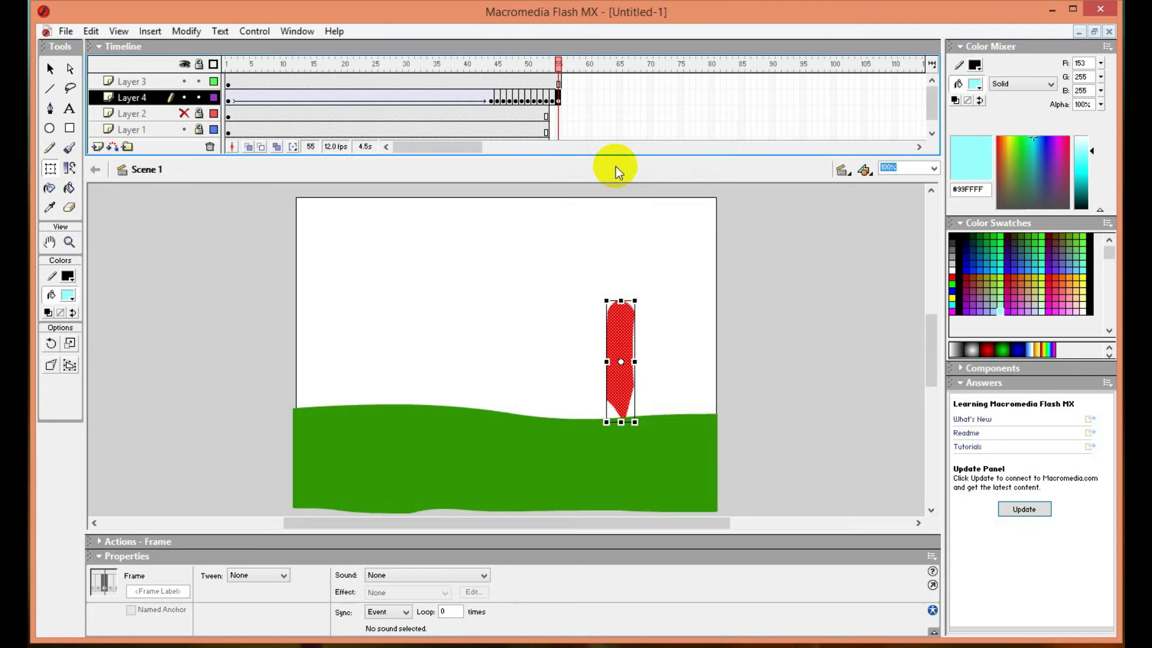
- Nudge the red shape in frame 55 of Layer 4 straight down, sinking its tip slightly deeper behind the green ground
{"action": "key", "text": "Down"}
{"action": "key", "text": "Down"}
{"action": "key", "text": "Down"}
{"action": "key", "text": "Down"}
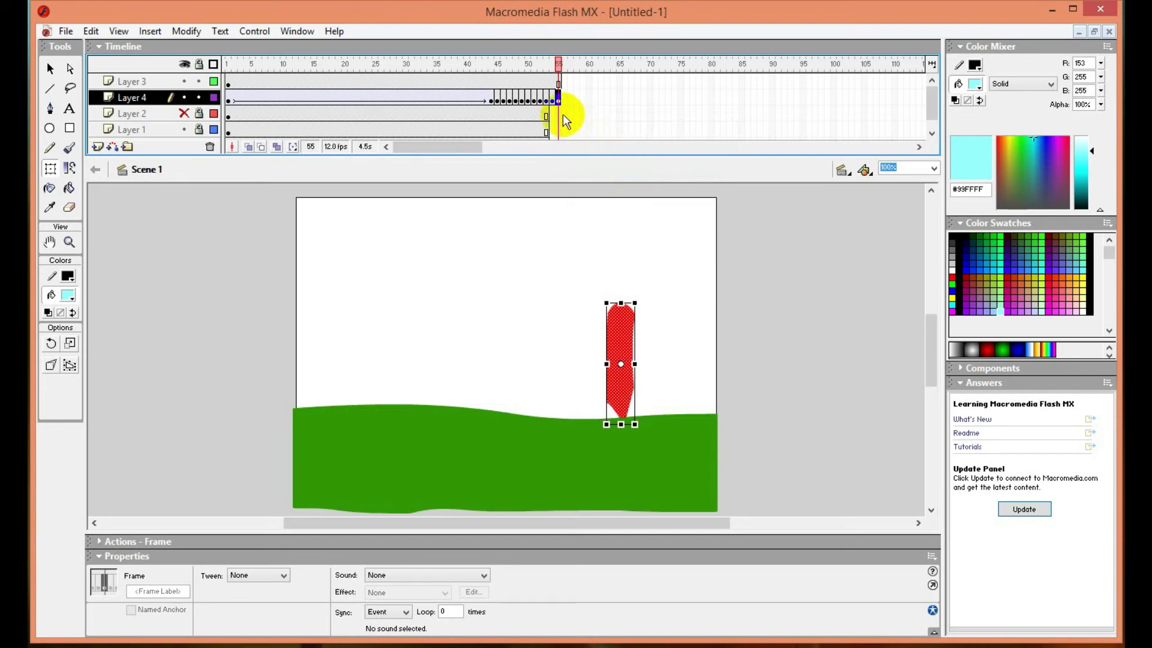
{"action": "key", "text": "Down"}
{"action": "key", "text": "Down"}
{"action": "key", "text": "Down"}
{"action": "key", "text": "Down"}
{"action": "key", "text": "Down"}
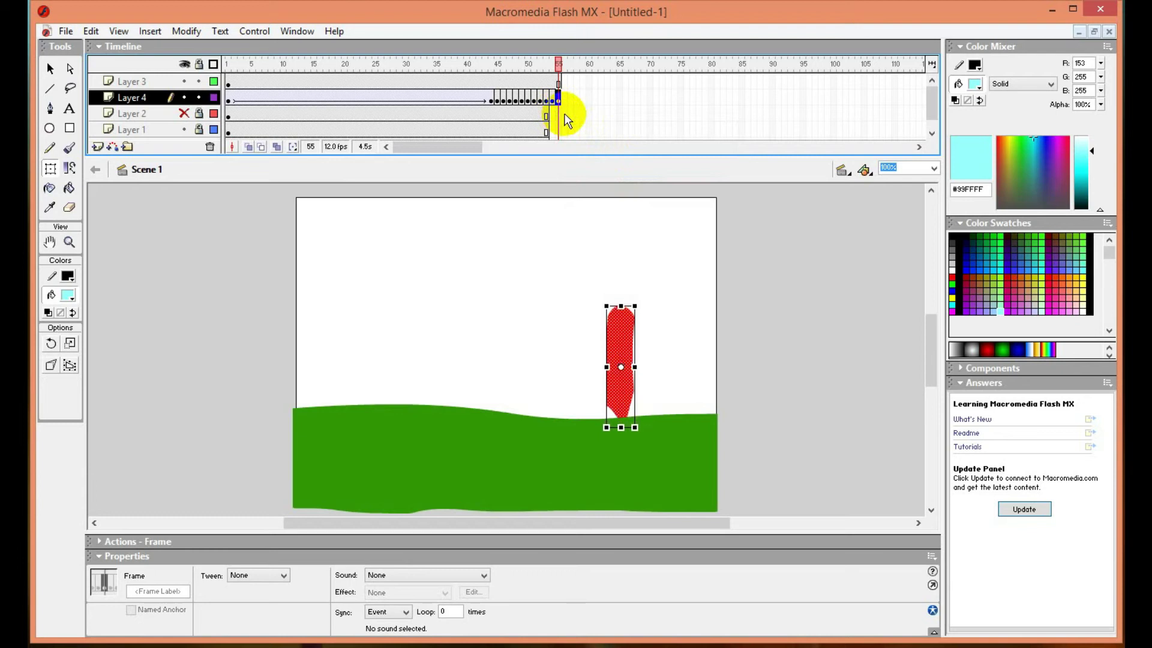
- Extend Layer 2, Layer 1 and Layer 5 with frames up to frame 55
{"action": "right_click", "coordinate": [561, 114]}
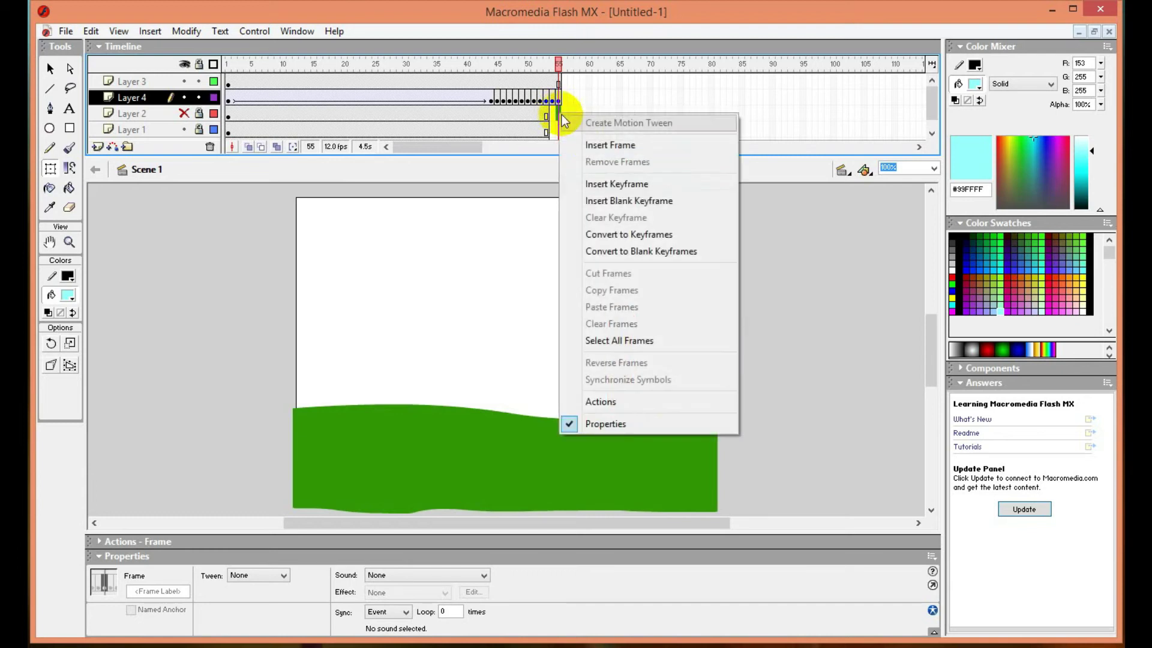
{"action": "left_click", "coordinate": [599, 144]}
{"action": "scroll", "coordinate": [593, 143], "scroll_direction": "down", "scroll_amount": 1}
{"action": "right_click", "coordinate": [558, 113]}
{"action": "left_click", "coordinate": [592, 144]}
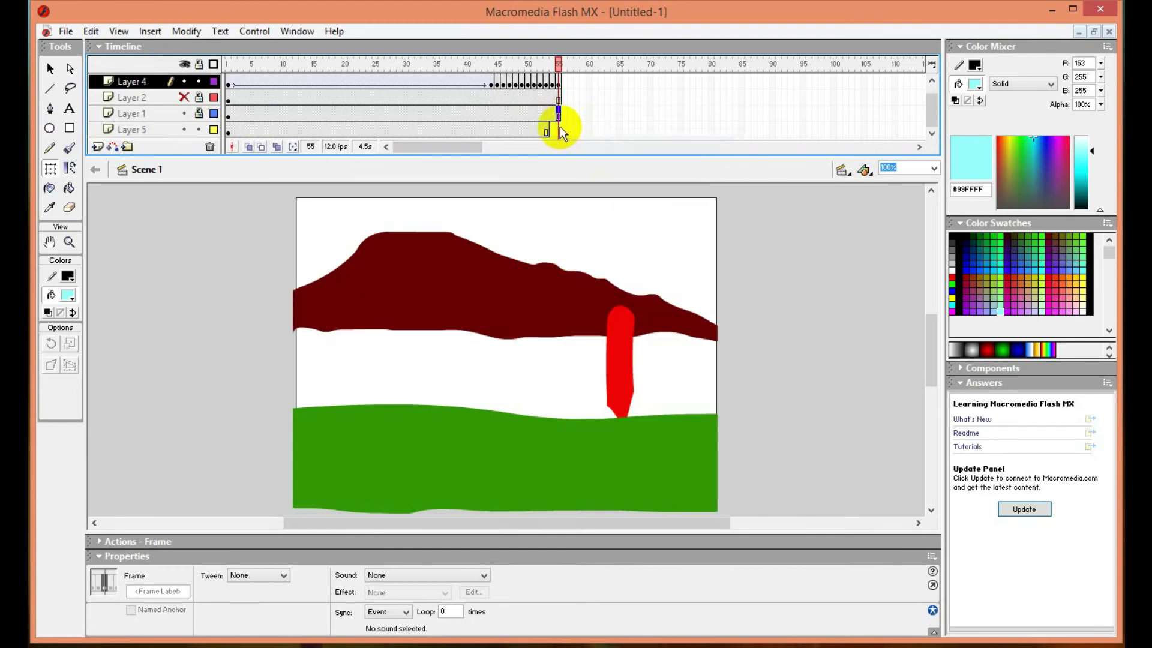
{"action": "right_click", "coordinate": [560, 128]}
{"action": "left_click", "coordinate": [588, 160]}
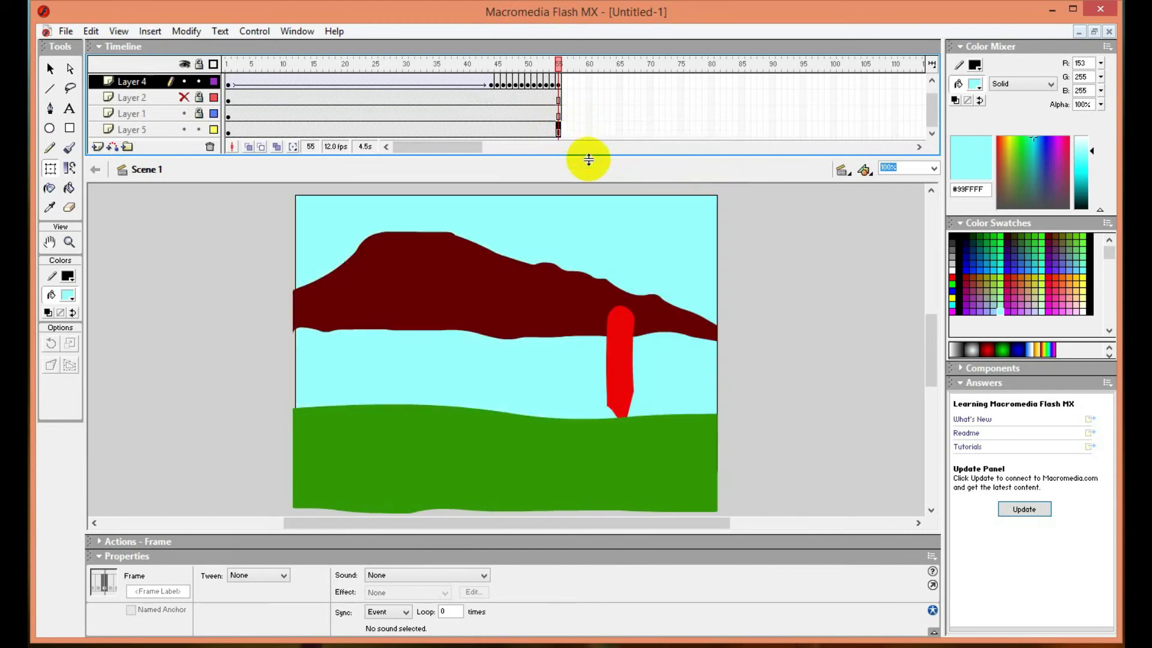
- Insert a keyframe at frame 56 of Layer 4 and extend Layers 2, 1, 5 and 3 with frames up to frame 56
{"action": "right_click", "coordinate": [565, 80]}
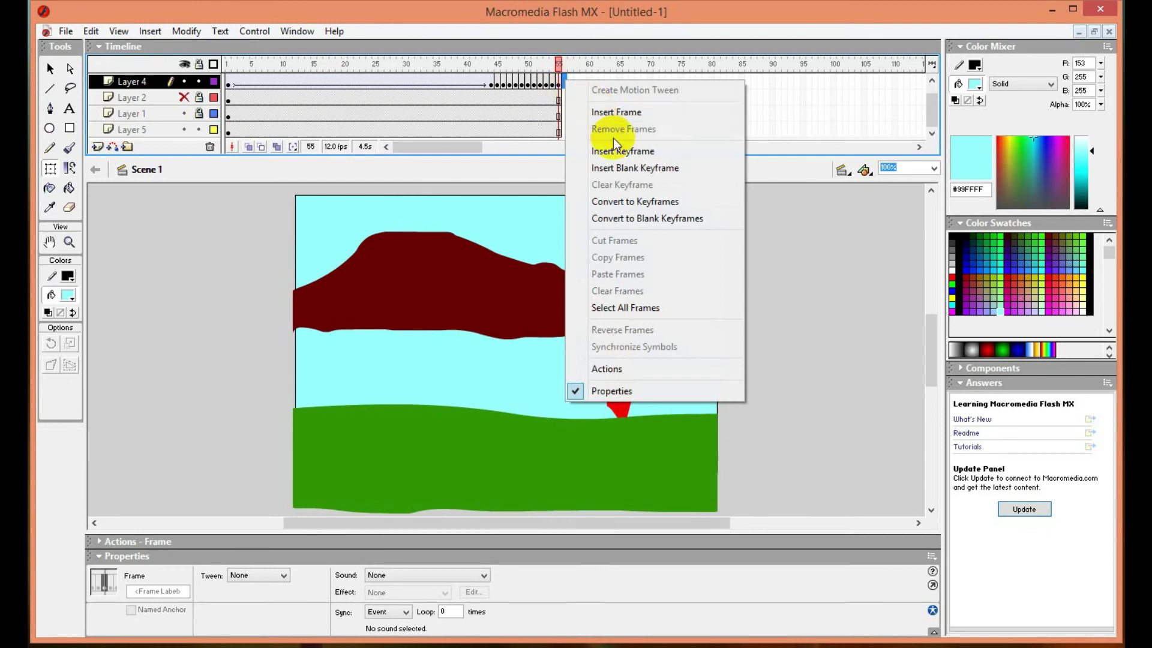
{"action": "left_click", "coordinate": [618, 150]}
{"action": "right_click", "coordinate": [565, 97]}
{"action": "left_click", "coordinate": [592, 129]}
{"action": "right_click", "coordinate": [565, 112]}
{"action": "left_click", "coordinate": [600, 146]}
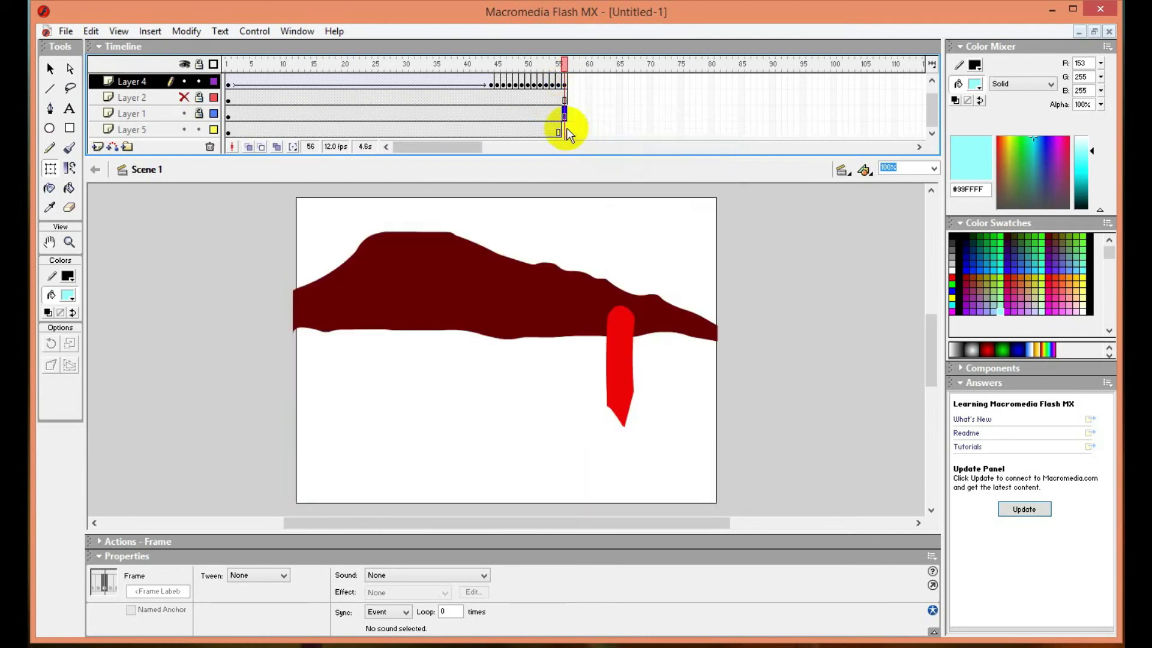
{"action": "right_click", "coordinate": [565, 129]}
{"action": "left_click", "coordinate": [603, 157]}
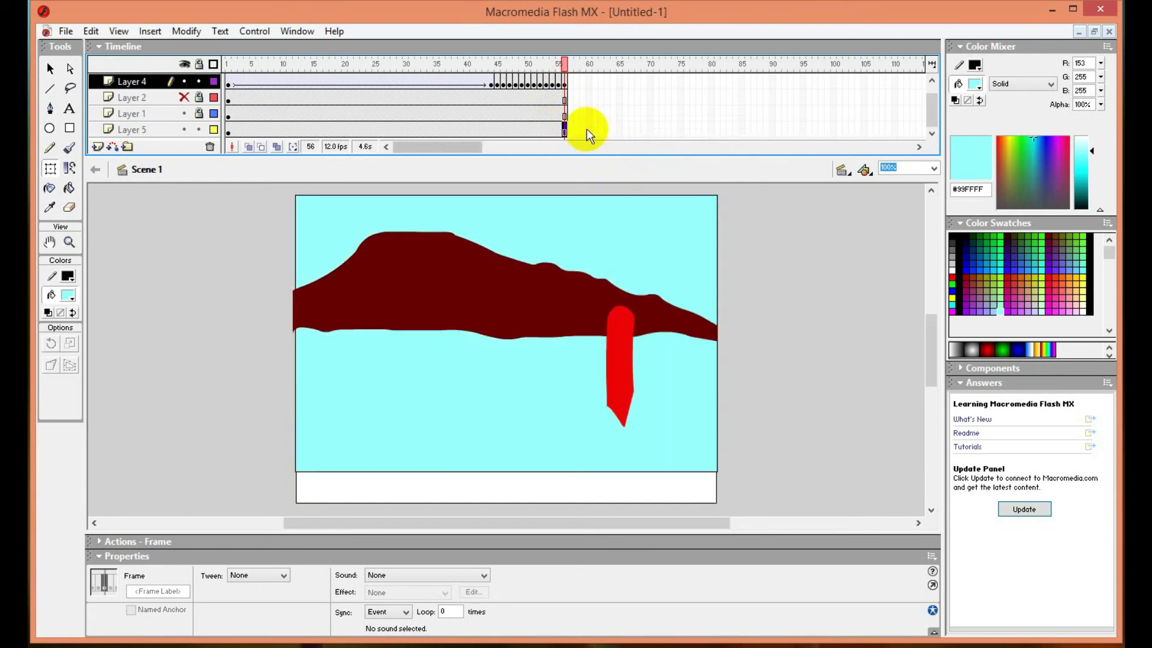
{"action": "left_click", "coordinate": [565, 82]}
{"action": "scroll", "coordinate": [585, 96], "scroll_direction": "up", "scroll_amount": 1}
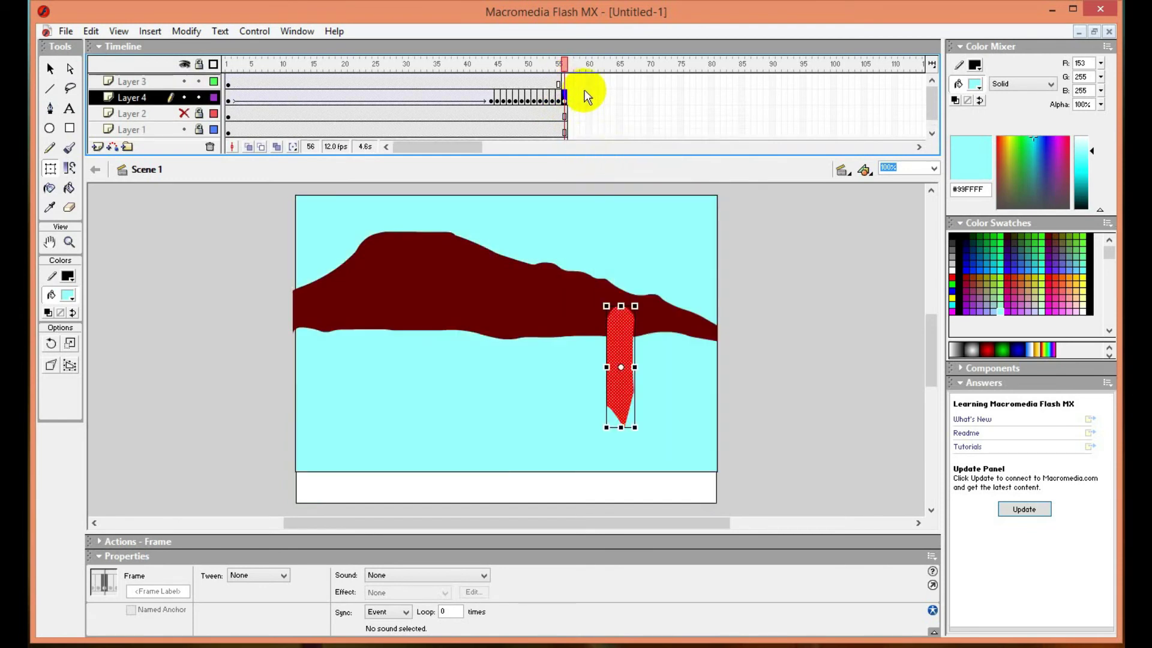
{"action": "right_click", "coordinate": [565, 80]}
{"action": "left_click", "coordinate": [590, 109]}
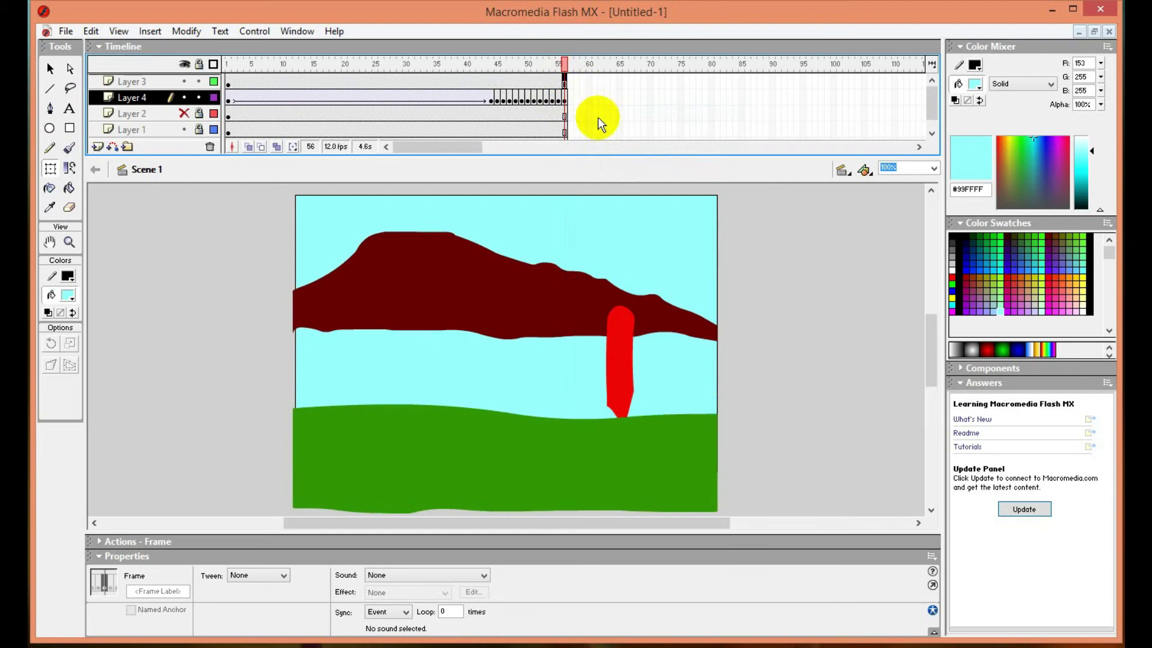
- Nudge the red shape in frame 56 of Layer 4 straight down so its tip sinks deeper behind the green ground
{"action": "left_click", "coordinate": [625, 347]}
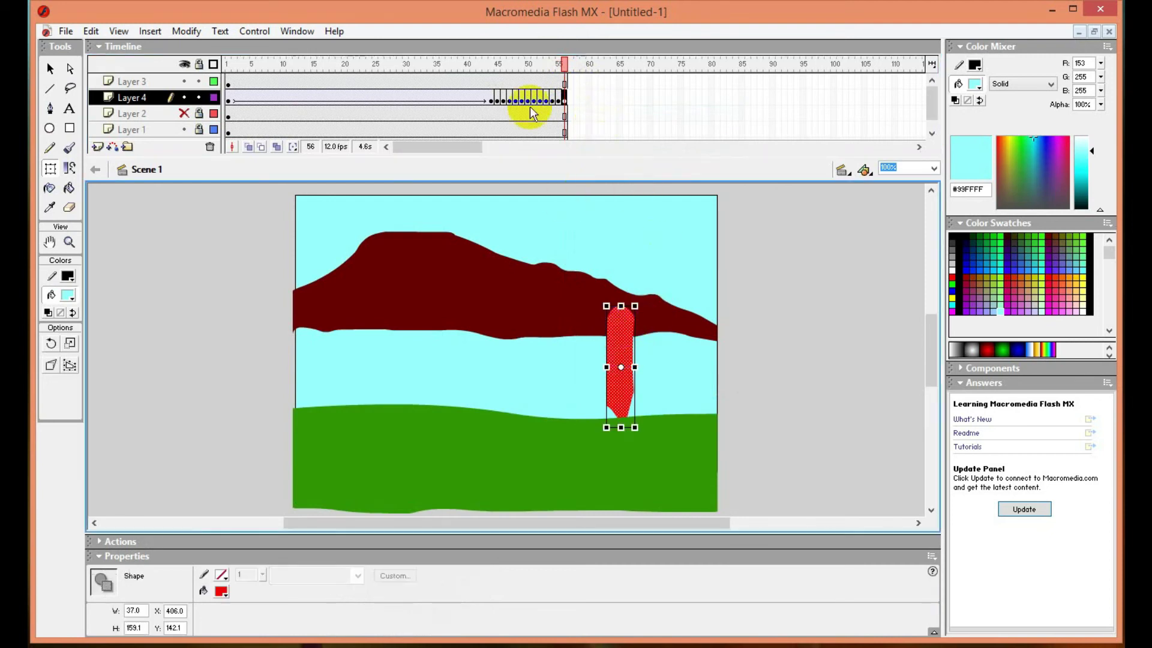
{"action": "left_click", "coordinate": [564, 97]}
{"action": "left_click", "coordinate": [565, 97]}
{"action": "key", "text": "Down"}
{"action": "key", "text": "Down"}
{"action": "key", "text": "Down"}
{"action": "key", "text": "Down"}
{"action": "key", "text": "Down"}
{"action": "key", "text": "Down"}
{"action": "key", "text": "Down"}
{"action": "key", "text": "Down"}
{"action": "key", "text": "Down"}
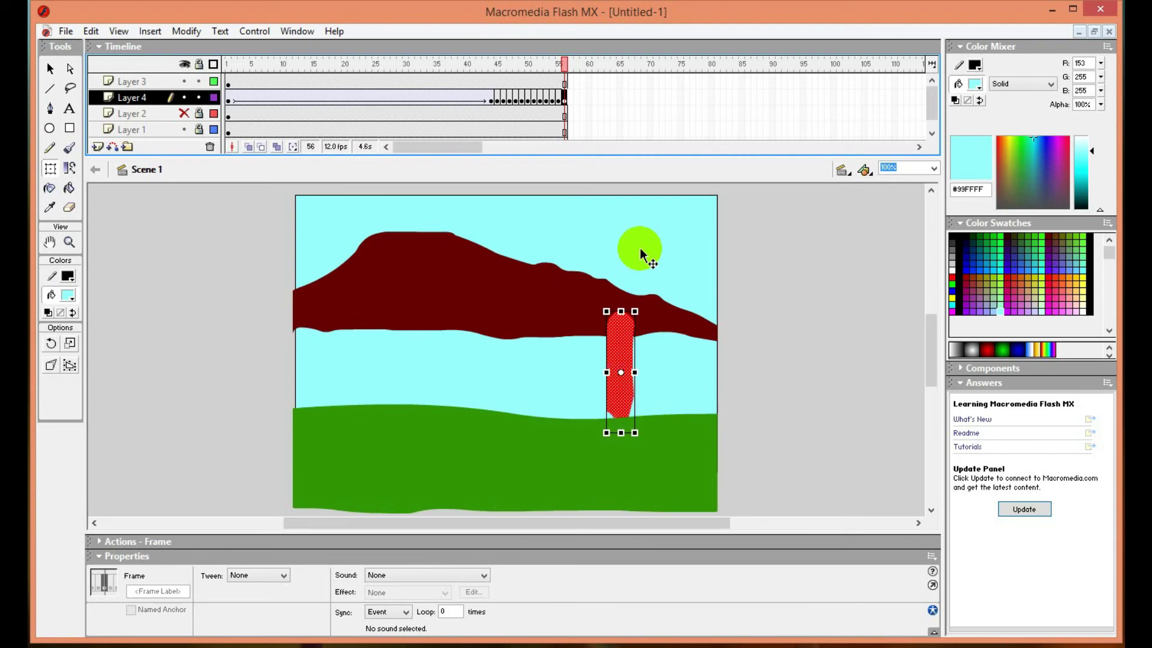
- Insert a keyframe at frame 75 of Layer 4 and extend Layer 3 with frames up to frame 75
{"action": "right_click", "coordinate": [621, 96]}
{"action": "left_click", "coordinate": [679, 94]}
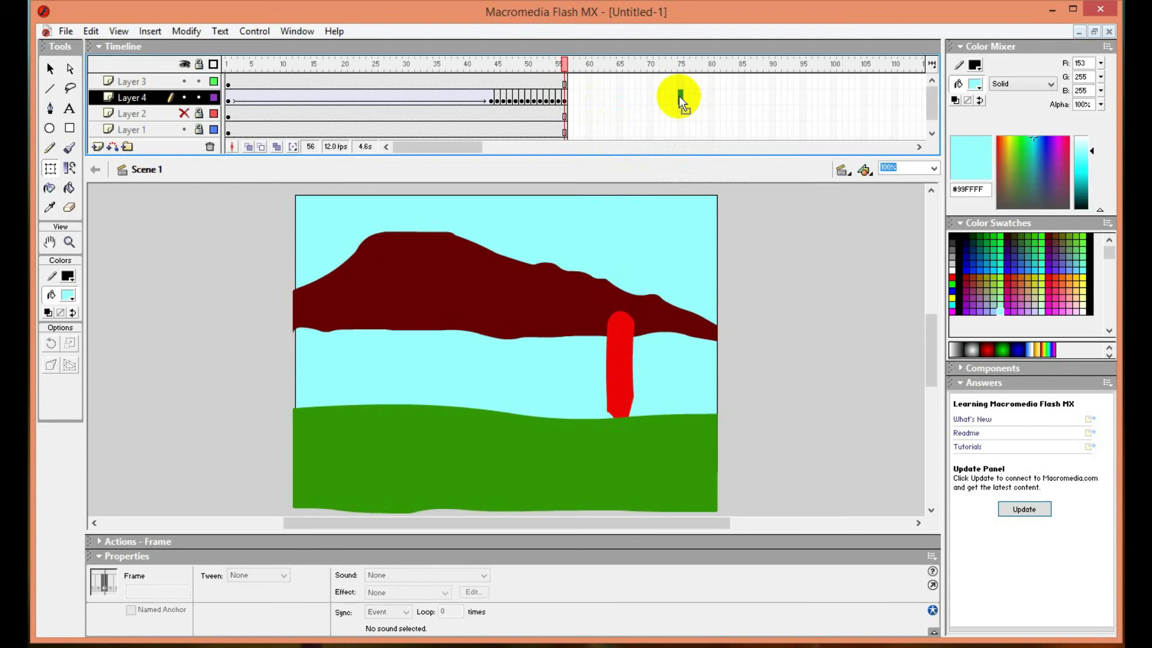
{"action": "right_click", "coordinate": [679, 96]}
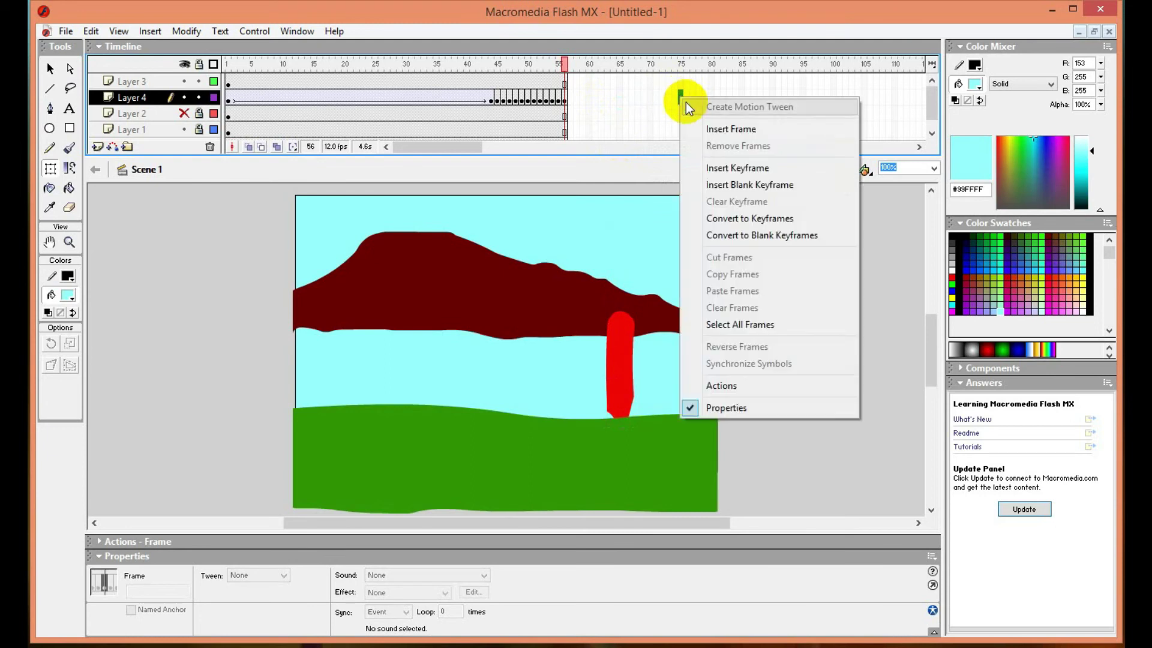
{"action": "left_click", "coordinate": [729, 167]}
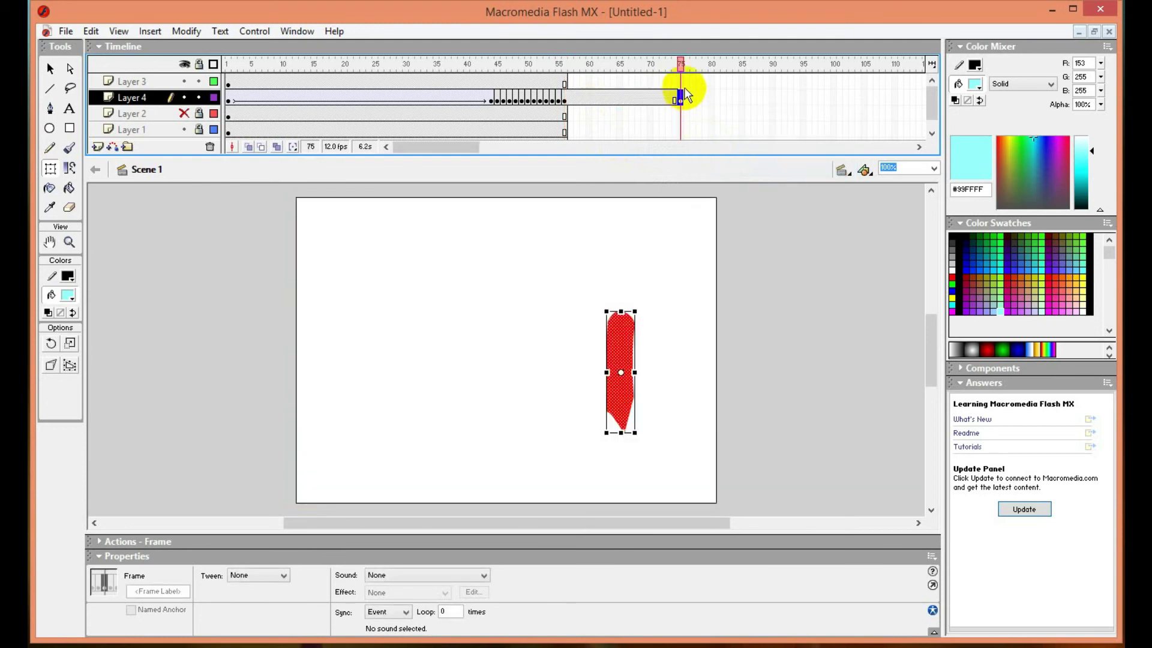
{"action": "right_click", "coordinate": [681, 78]}
{"action": "left_click", "coordinate": [711, 108]}
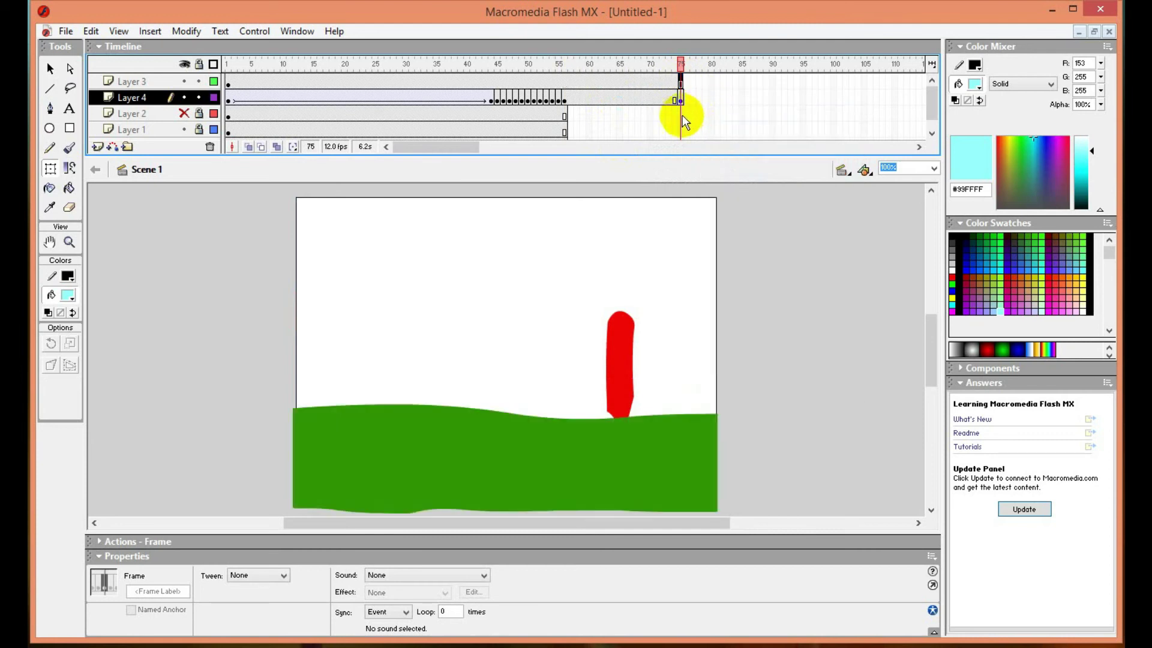
- Extend Layer 2, Layer 1 and Layer 5 with frames up to frame 75
{"action": "right_click", "coordinate": [682, 116]}
{"action": "left_click", "coordinate": [712, 147]}
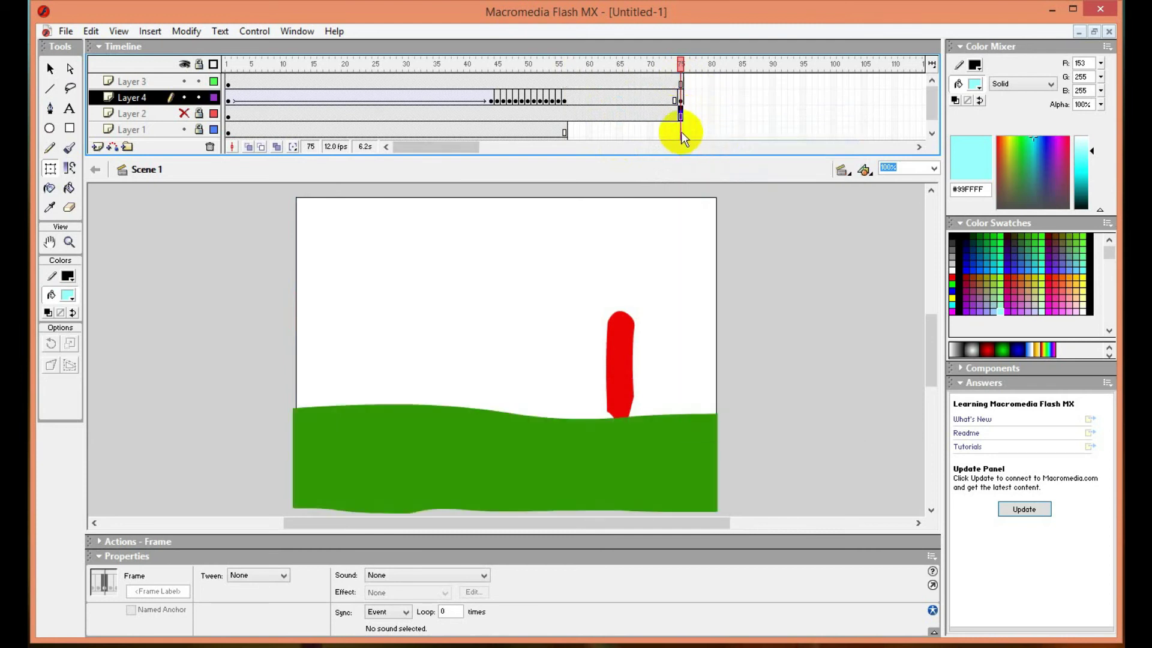
{"action": "right_click", "coordinate": [681, 129]}
{"action": "left_click", "coordinate": [700, 160]}
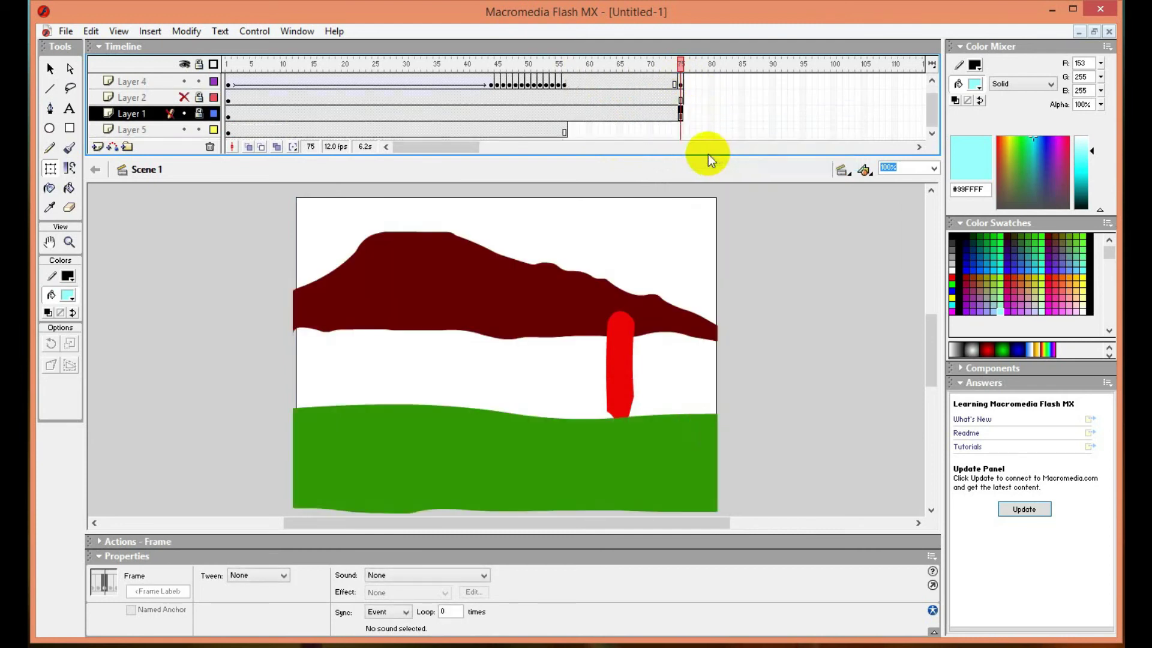
{"action": "left_click", "coordinate": [680, 129]}
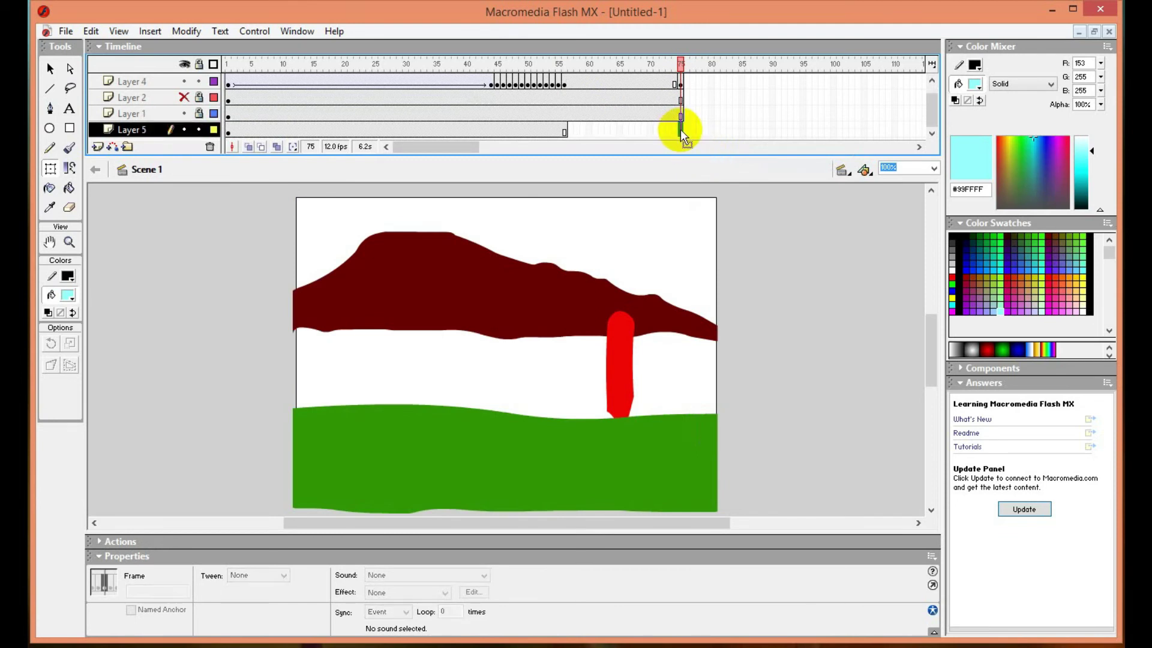
{"action": "right_click", "coordinate": [680, 129]}
{"action": "left_click", "coordinate": [705, 160]}
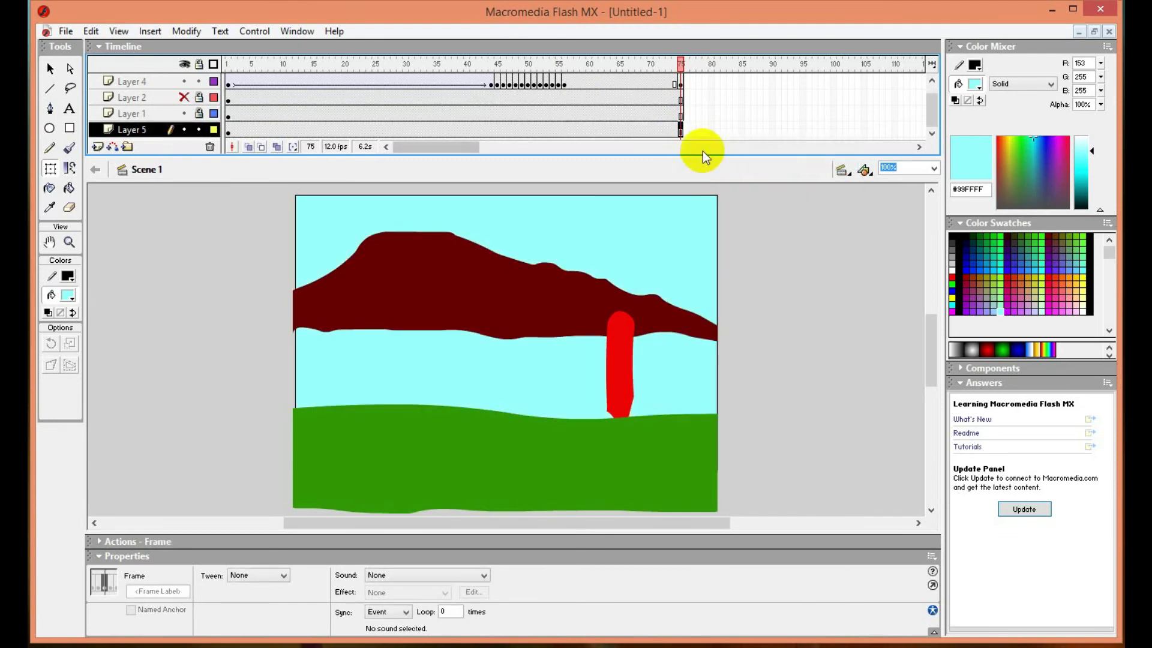
- Test the movie to watch the red shape's flight and impact, and close the preview
{"action": "left_click", "coordinate": [254, 30]}
{"action": "left_click", "coordinate": [313, 144]}
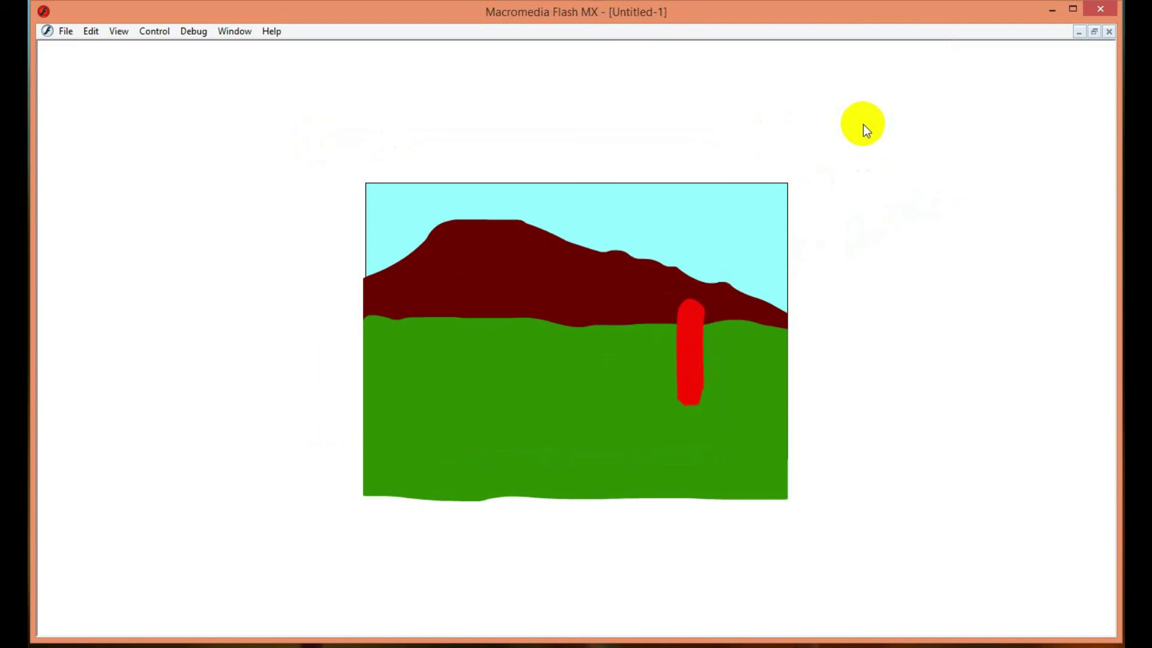
{"action": "left_click", "coordinate": [1109, 31]}
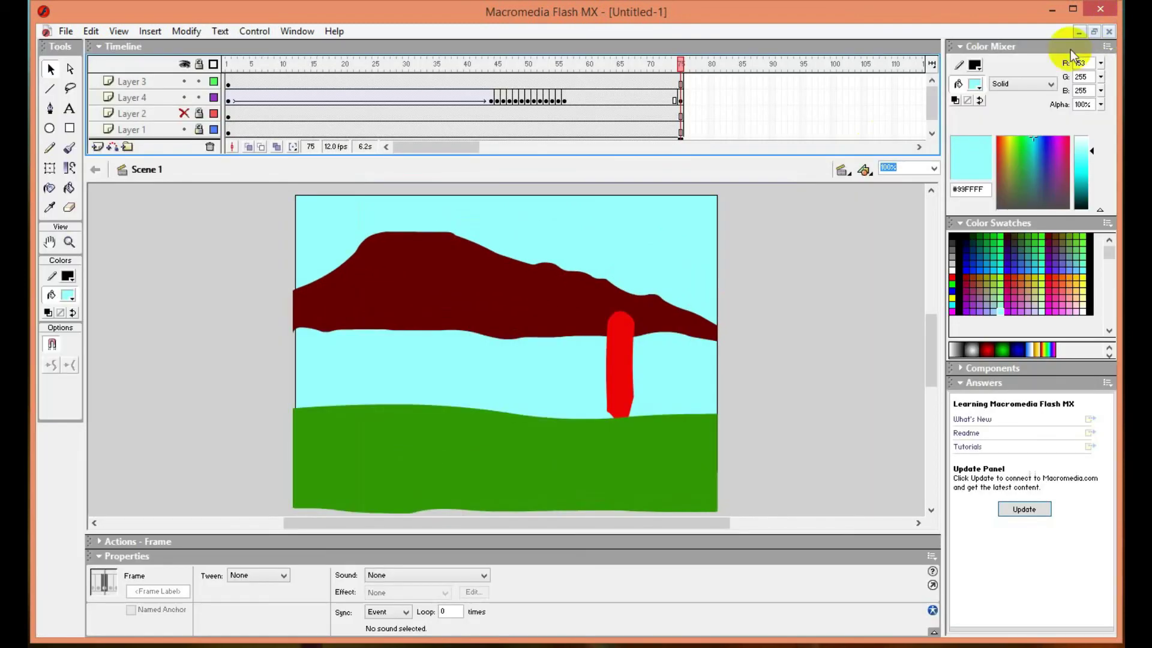
- Move Layer 4's frame 75 keyframe to frame 95 and extend Layer 3 with frames up to frame 95
{"action": "left_click", "coordinate": [682, 97]}
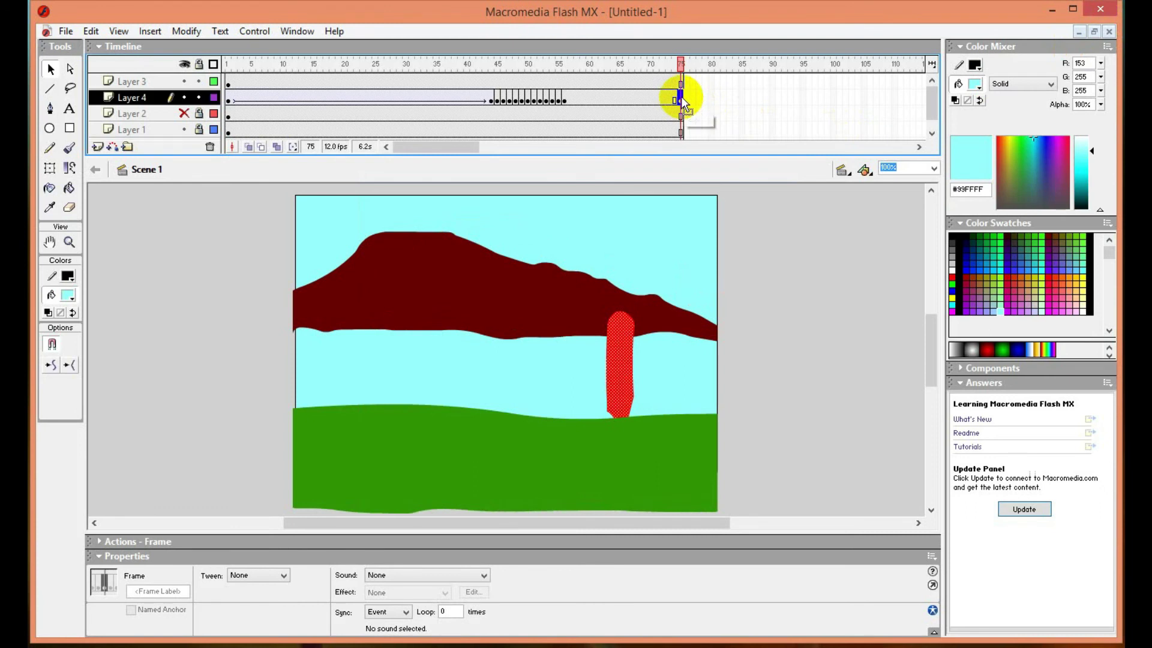
{"action": "left_click", "coordinate": [803, 96]}
{"action": "right_click", "coordinate": [802, 82]}
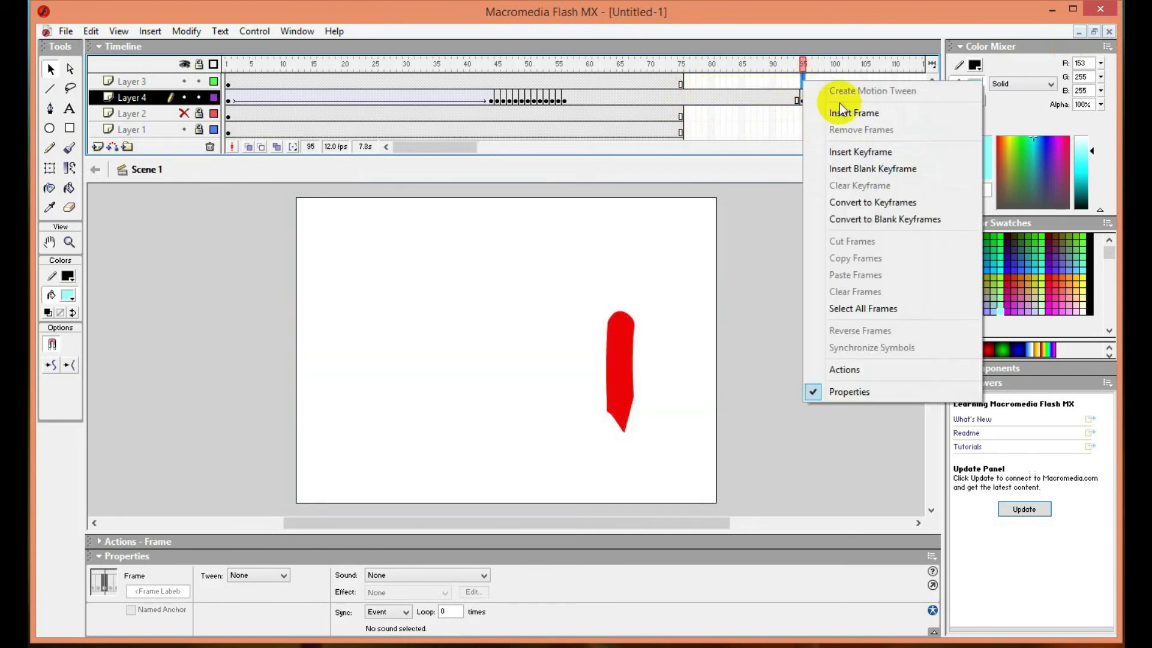
{"action": "left_click", "coordinate": [852, 112]}
- Extend Layer 5, Layer 1 and Layer 2 with frames up to frame 95
{"action": "scroll", "coordinate": [807, 124], "scroll_direction": "down", "scroll_amount": 1}
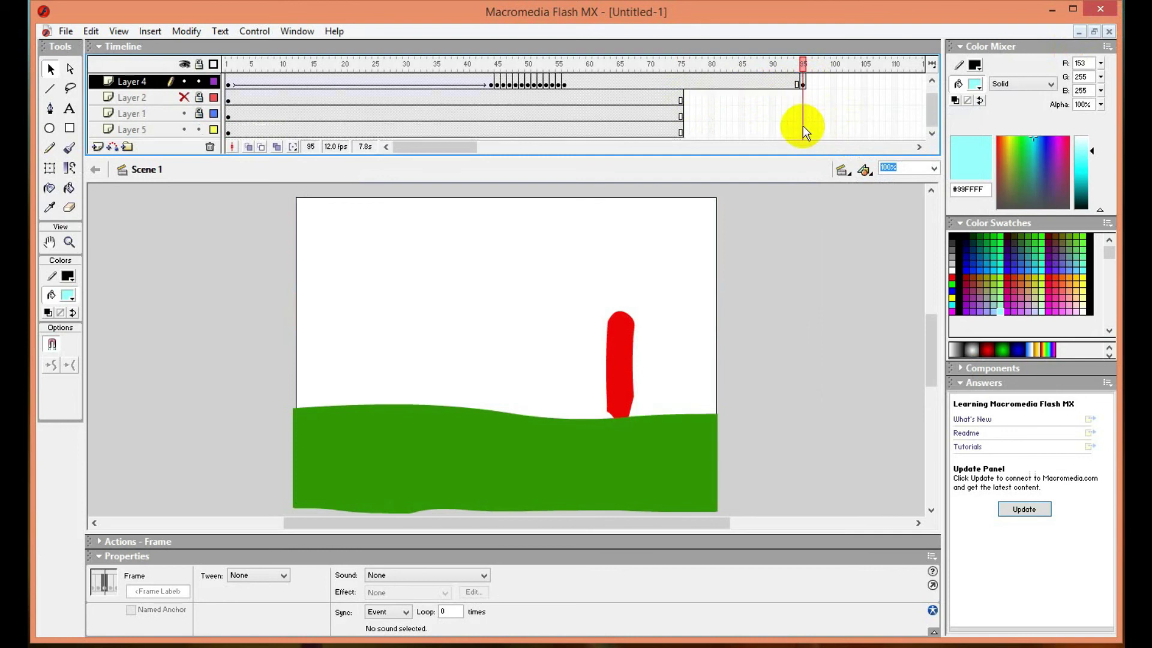
{"action": "right_click", "coordinate": [802, 129]}
{"action": "left_click", "coordinate": [830, 158]}
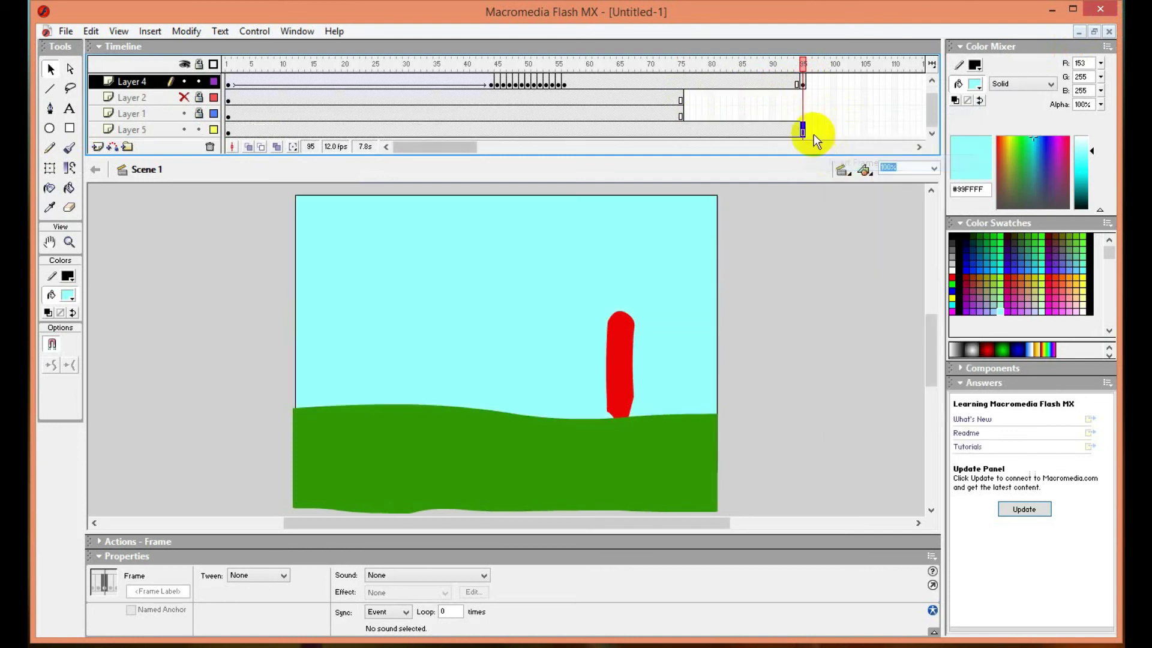
{"action": "right_click", "coordinate": [804, 113]}
{"action": "left_click", "coordinate": [841, 143]}
{"action": "right_click", "coordinate": [808, 100]}
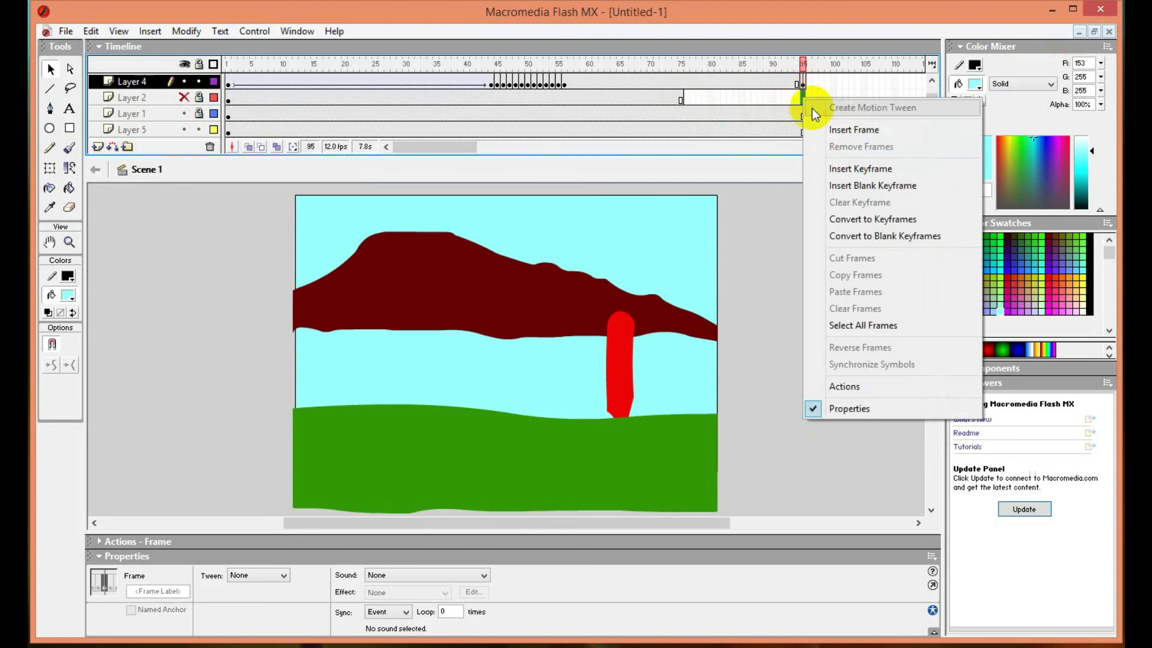
{"action": "left_click", "coordinate": [832, 127]}
{"action": "scroll", "coordinate": [305, 143], "scroll_direction": "up", "scroll_amount": 1}
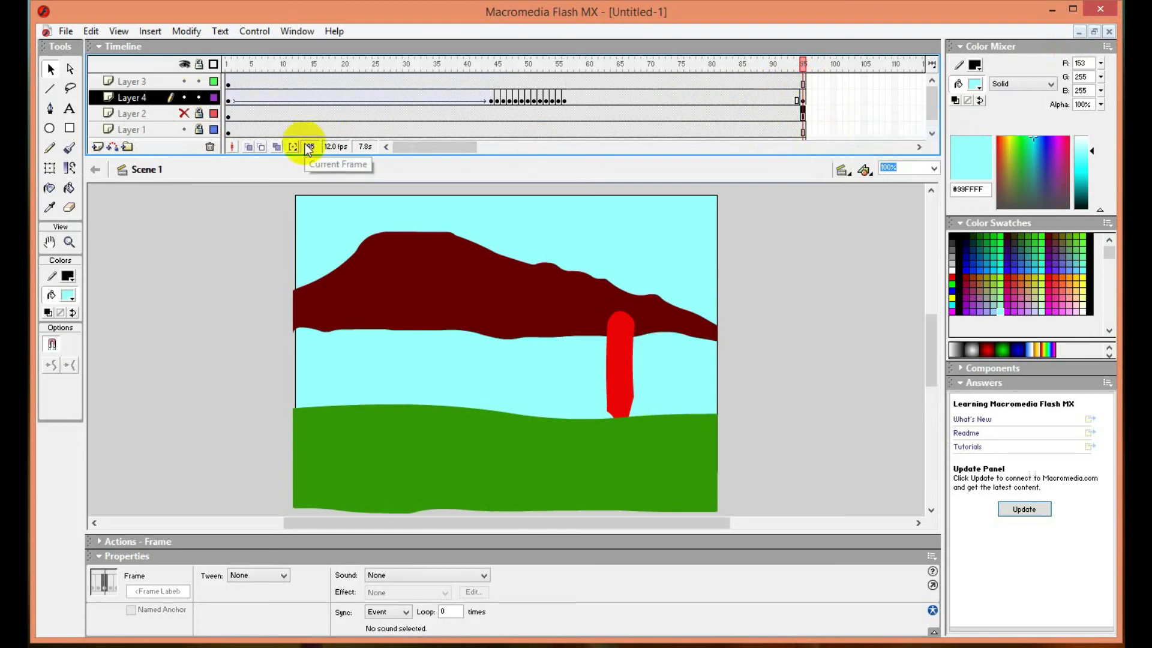
- Move Layer 4's first keyframe from frame 1 to frame 10 and test the movie
{"action": "left_click", "coordinate": [229, 101]}
{"action": "left_click_drag", "start_coordinate": [229, 101], "coordinate": [283, 97]}
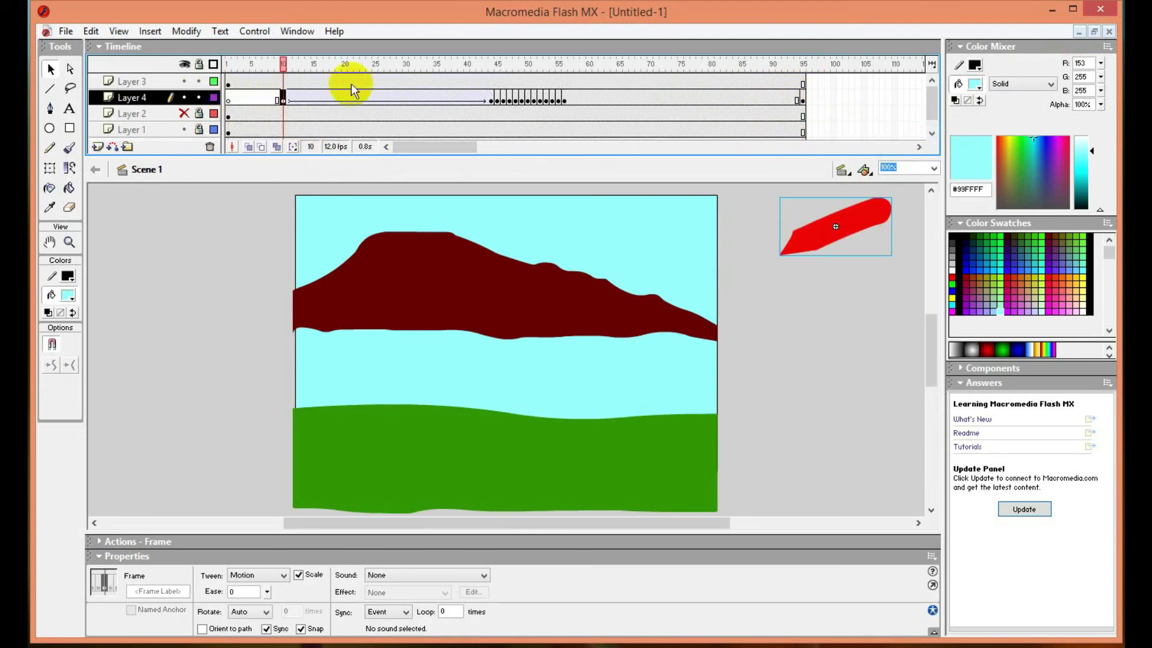
{"action": "left_click", "coordinate": [264, 31]}
{"action": "left_click", "coordinate": [305, 143]}
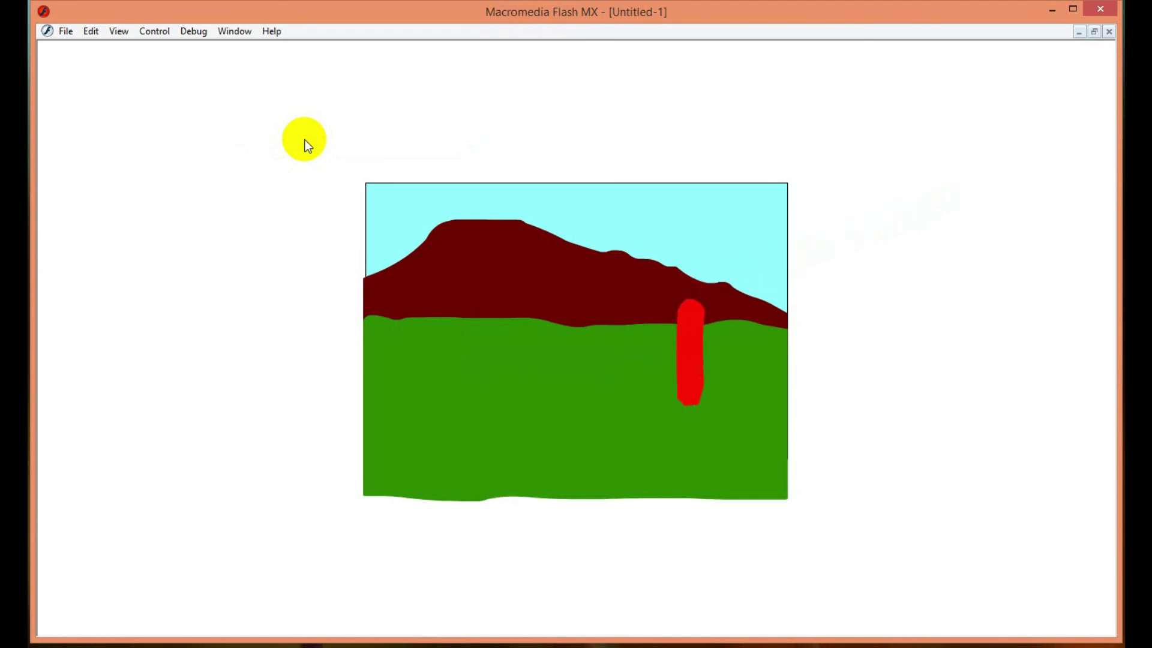
{"action": "left_click", "coordinate": [1108, 30]}
- Move the keyframe that starts Layer 4's motion tween to frame 13 and test the movie again
{"action": "left_click", "coordinate": [284, 97]}
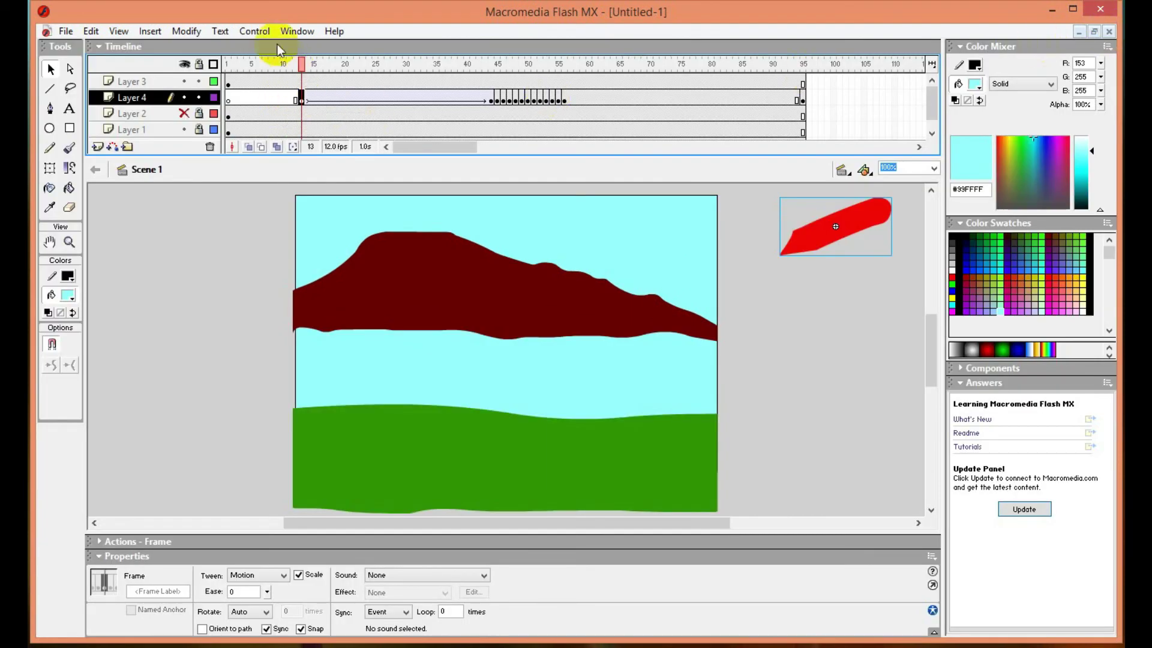
{"action": "left_click", "coordinate": [262, 31]}
{"action": "left_click", "coordinate": [316, 138]}
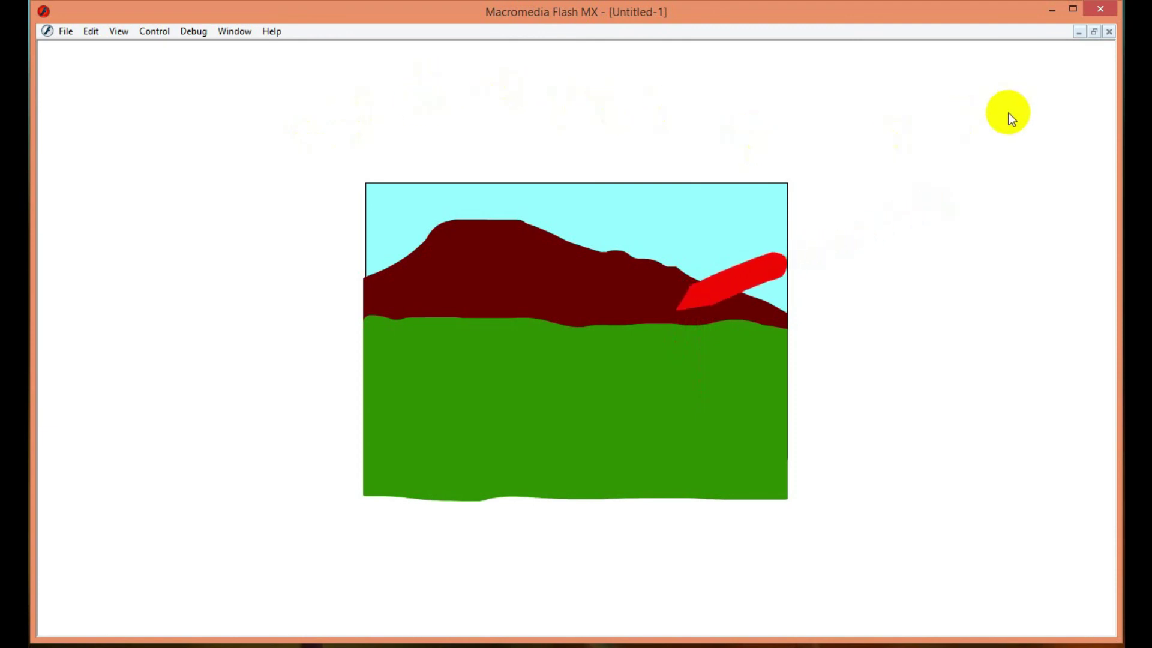
{"action": "left_click", "coordinate": [1108, 31]}
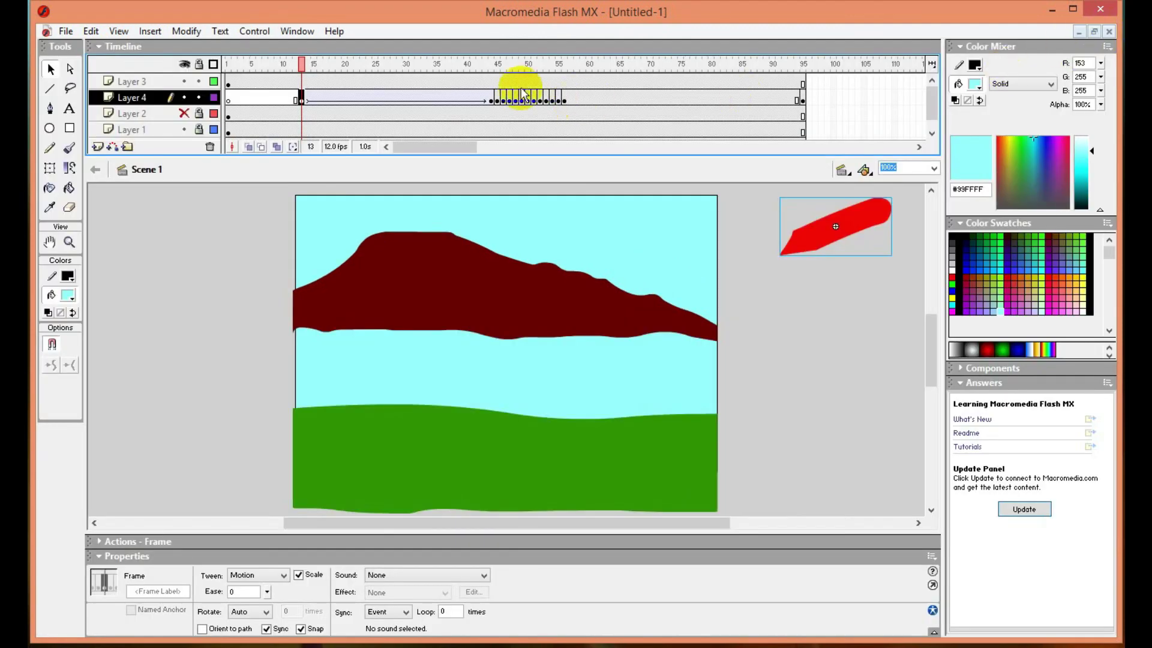
- Insert keyframes at frame 13 of Layer 3 and Layer 2
{"action": "left_click", "coordinate": [301, 81]}
{"action": "right_click", "coordinate": [301, 80]}
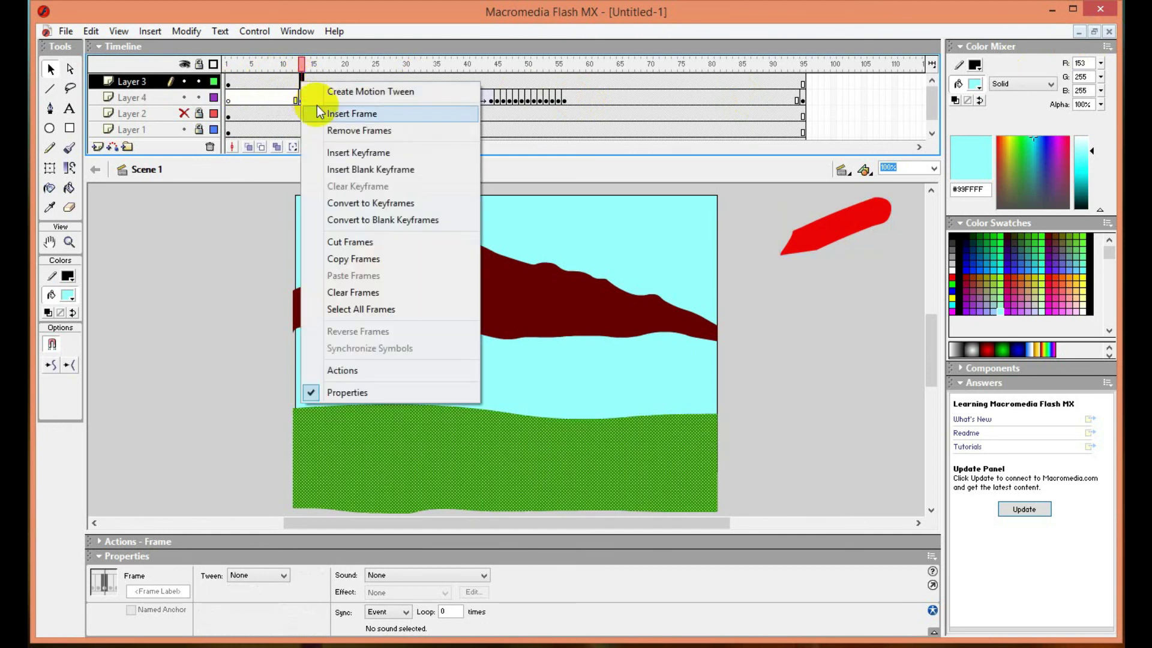
{"action": "left_click", "coordinate": [334, 152]}
{"action": "left_click", "coordinate": [300, 111]}
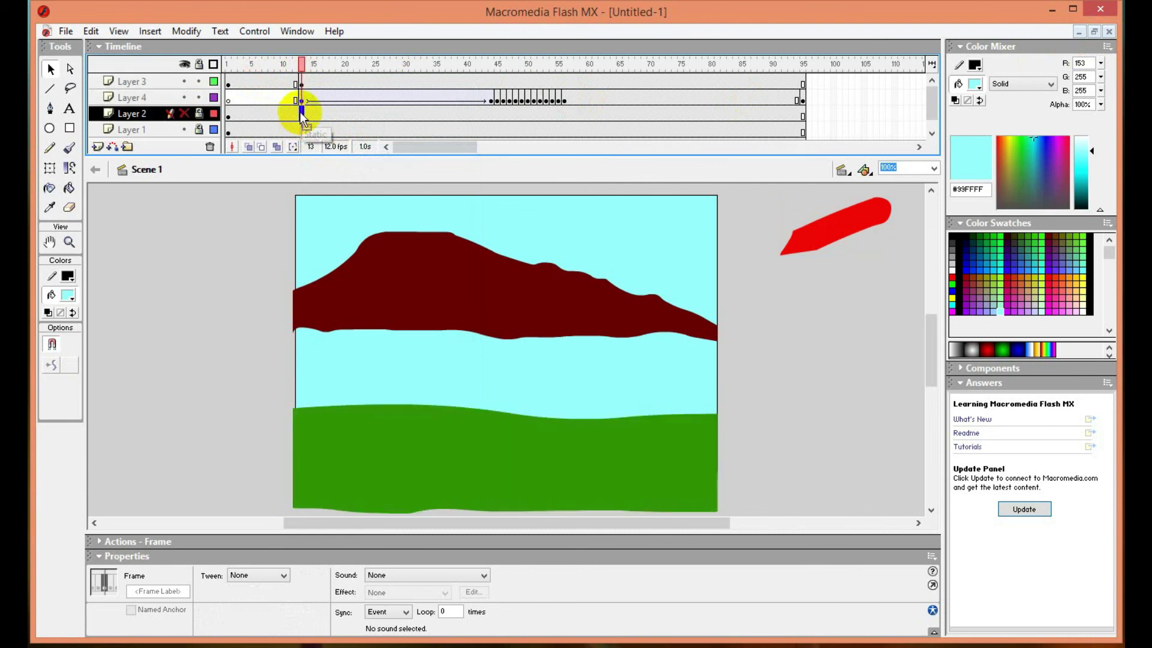
{"action": "right_click", "coordinate": [300, 112]}
{"action": "left_click", "coordinate": [335, 182]}
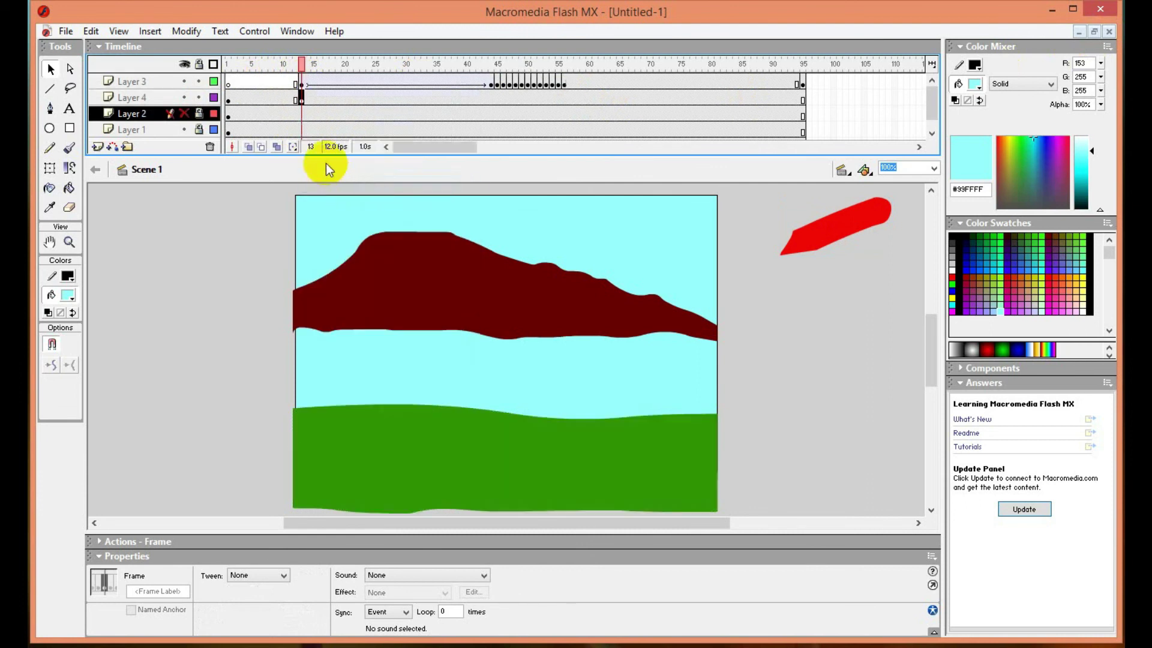
- Insert keyframes at frame 13 of Layer 1 and Layer 5
{"action": "scroll", "coordinate": [306, 120], "scroll_direction": "down", "scroll_amount": 1}
{"action": "left_click", "coordinate": [302, 112]}
{"action": "right_click", "coordinate": [302, 113]}
{"action": "left_click", "coordinate": [335, 182]}
{"action": "left_click", "coordinate": [300, 130]}
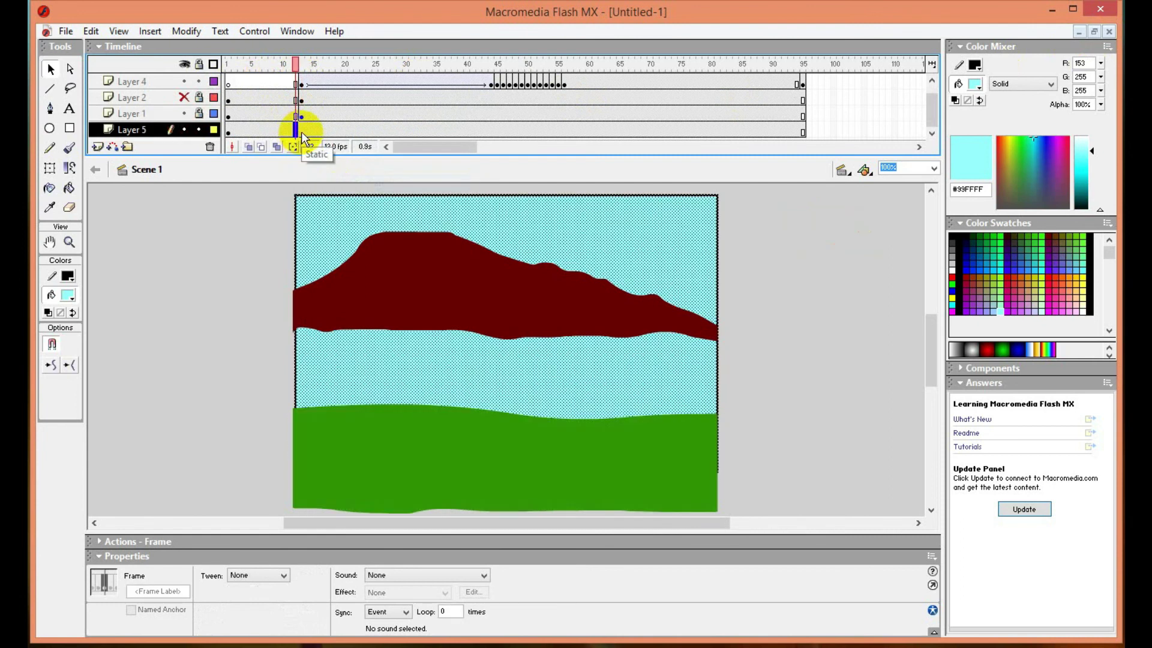
{"action": "left_click", "coordinate": [301, 131]}
{"action": "right_click", "coordinate": [301, 131]}
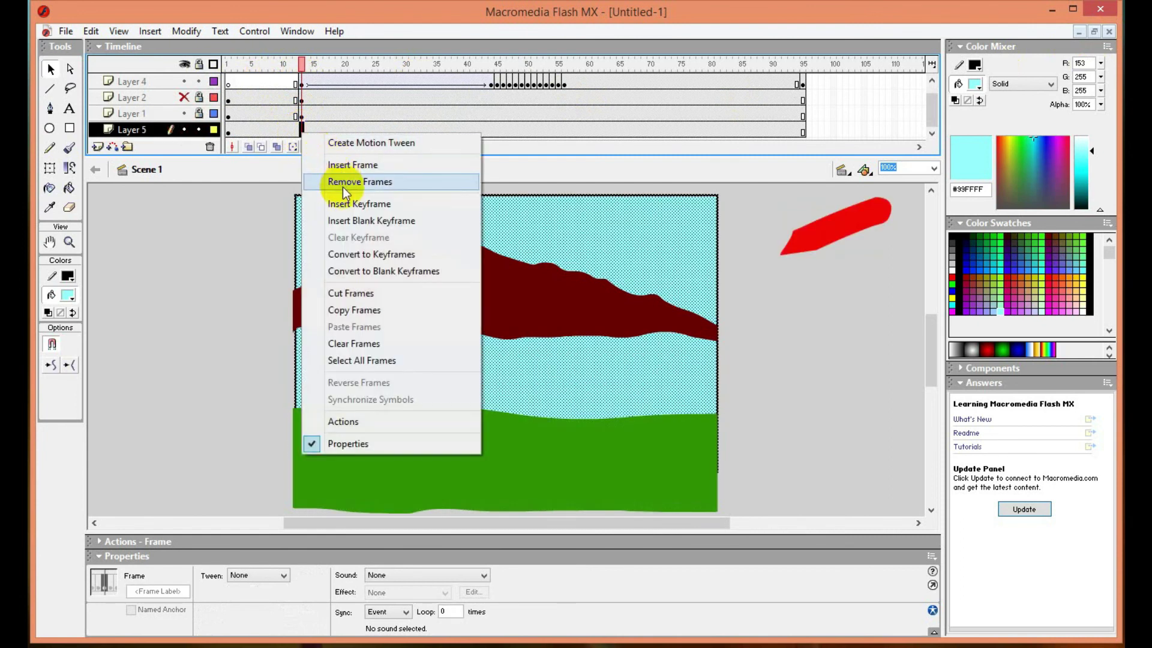
{"action": "left_click", "coordinate": [345, 203]}
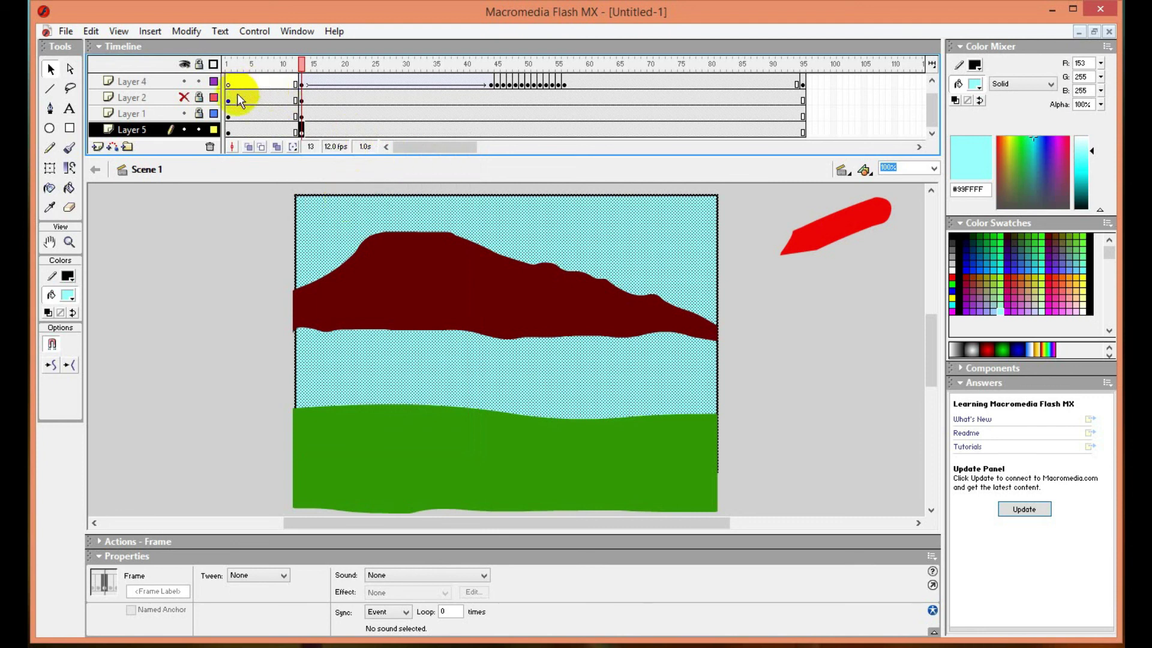
- Show and unlock Layer 2, and delete the frame 1 artwork on Layer 2 and Layer 5
{"action": "left_click", "coordinate": [184, 97]}
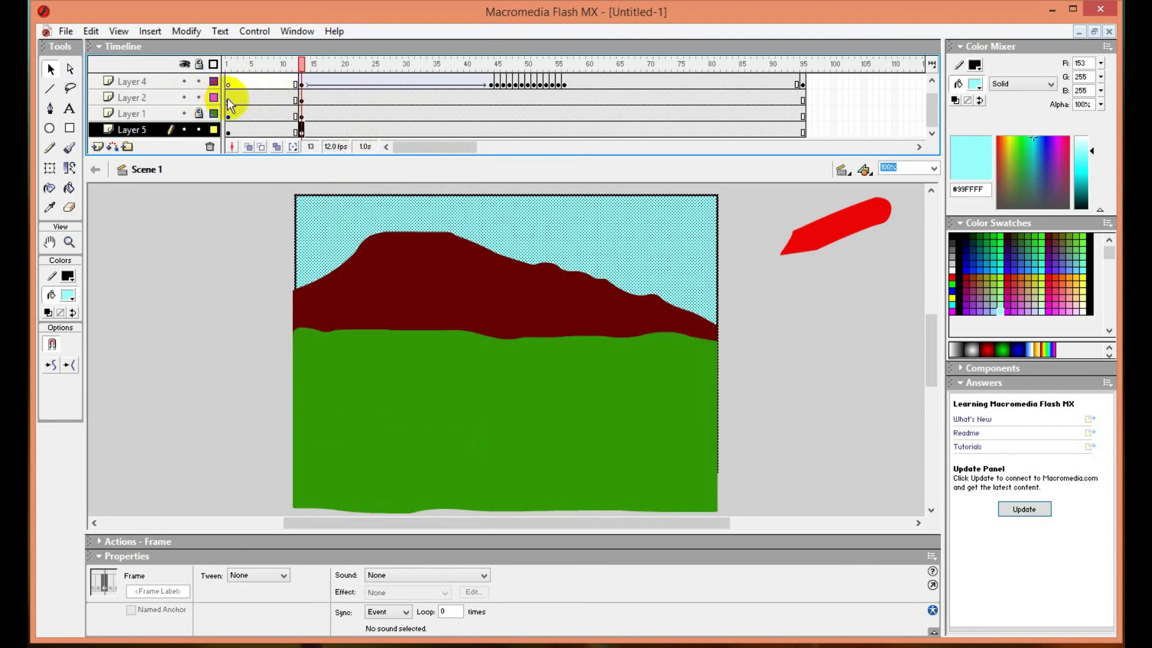
{"action": "left_click", "coordinate": [228, 98]}
{"action": "key", "text": "Delete"}
{"action": "left_click", "coordinate": [229, 114]}
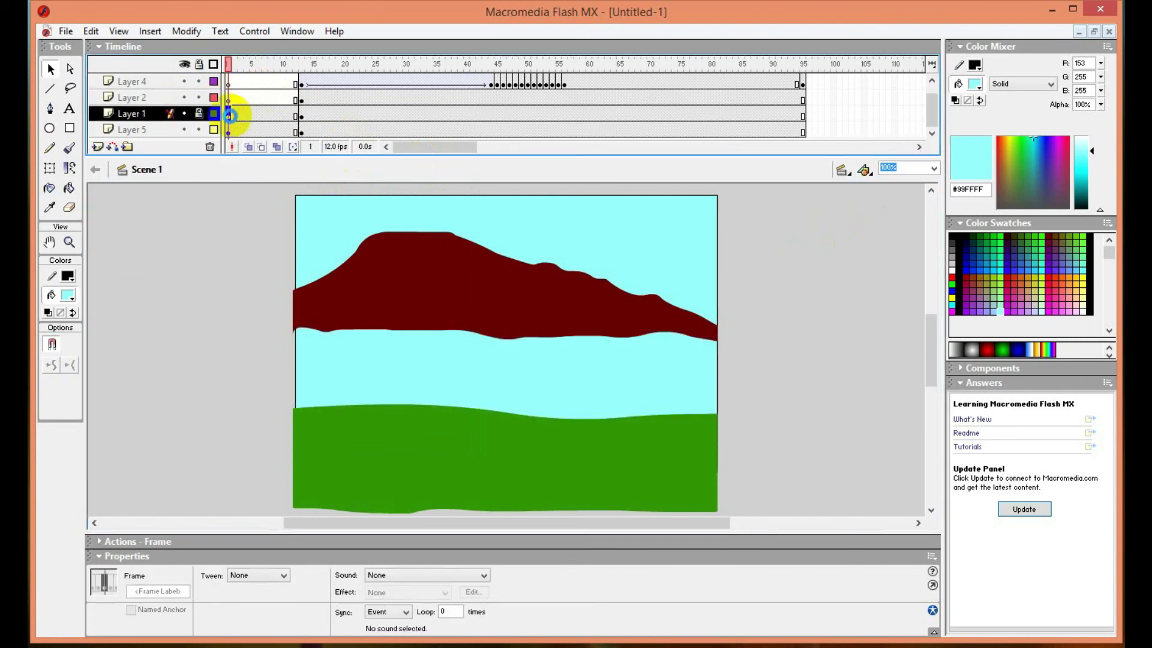
{"action": "left_click", "coordinate": [229, 131]}
{"action": "key", "text": "Delete"}
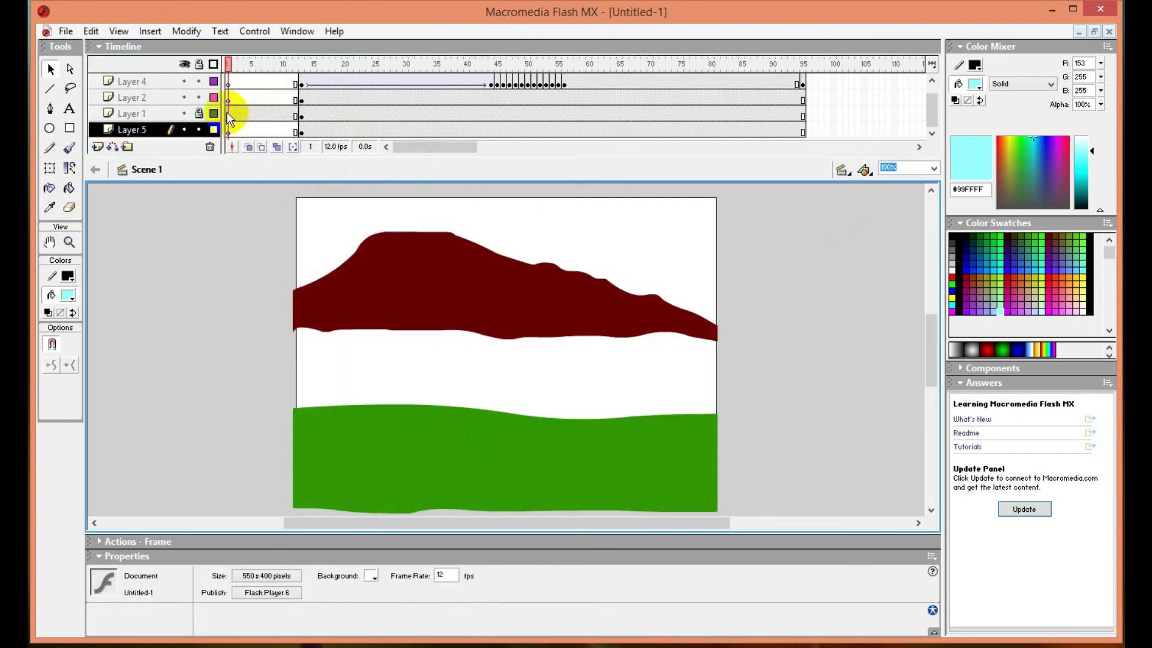
- Unlock Layer 1 and delete its artwork in frame 1
{"action": "left_click", "coordinate": [231, 115]}
{"action": "left_click", "coordinate": [199, 113]}
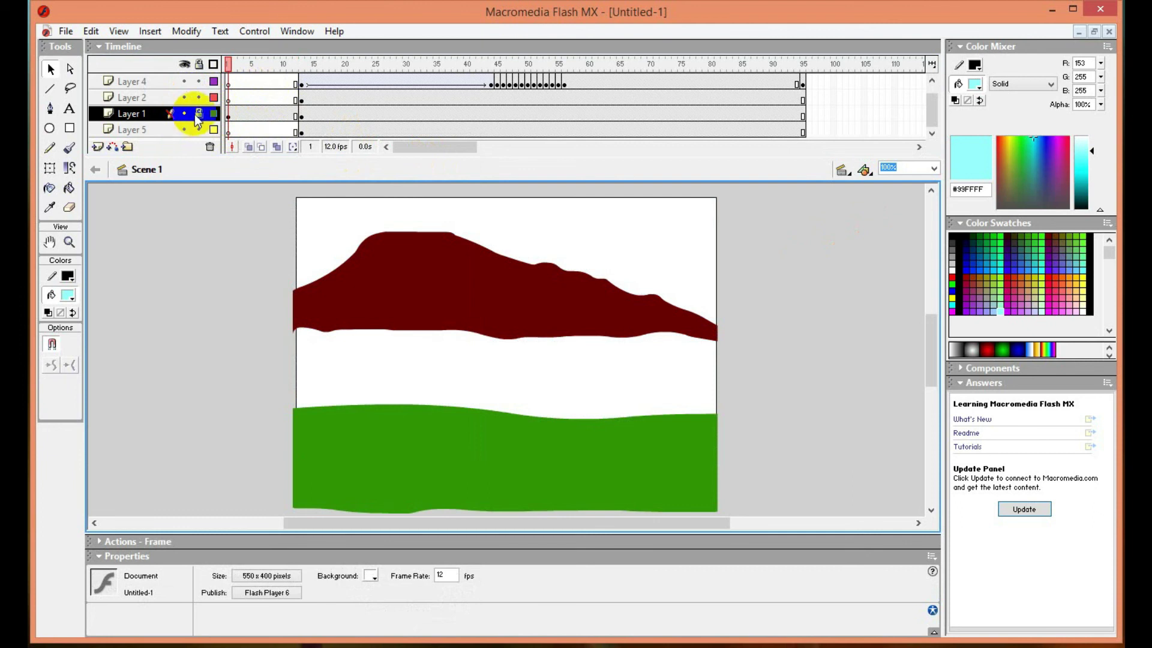
{"action": "left_click", "coordinate": [229, 115]}
{"action": "key", "text": "Delete"}
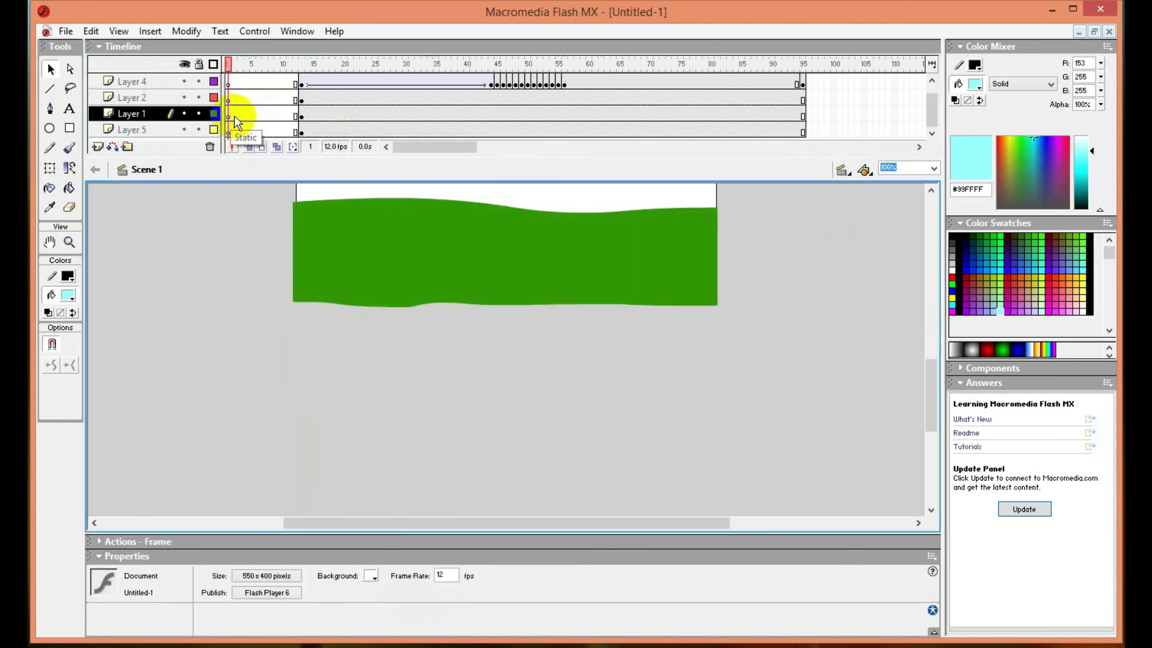
{"action": "left_click", "coordinate": [229, 81]}
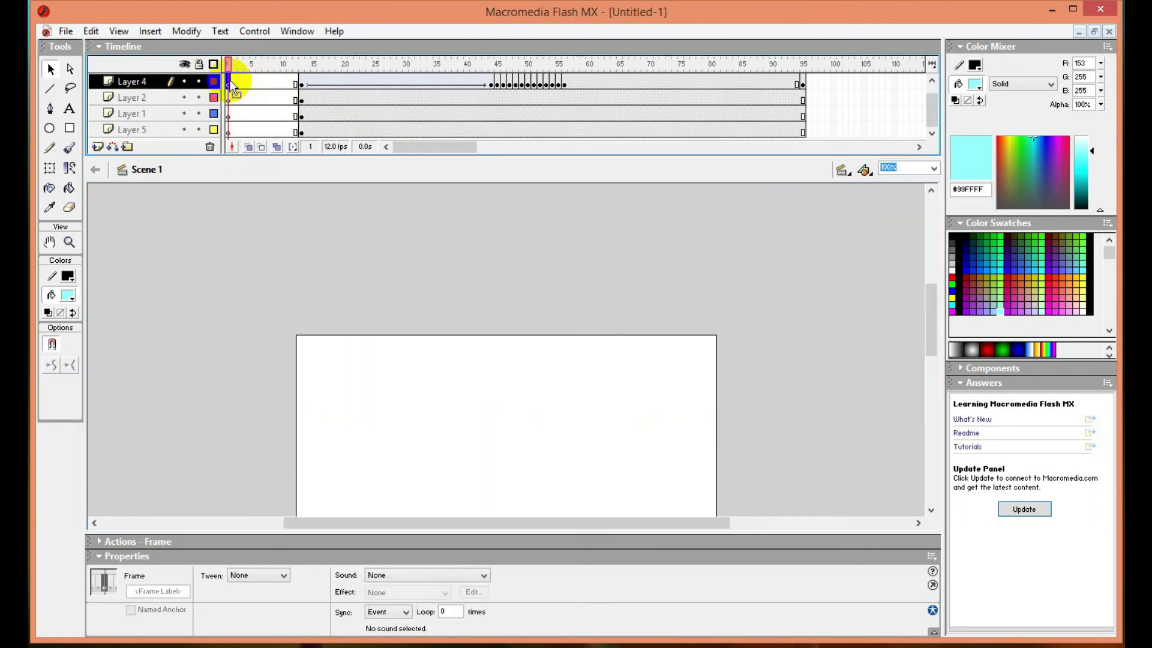
{"action": "left_click", "coordinate": [296, 85], "text": "shift"}
{"action": "left_click", "coordinate": [296, 100], "text": "shift"}
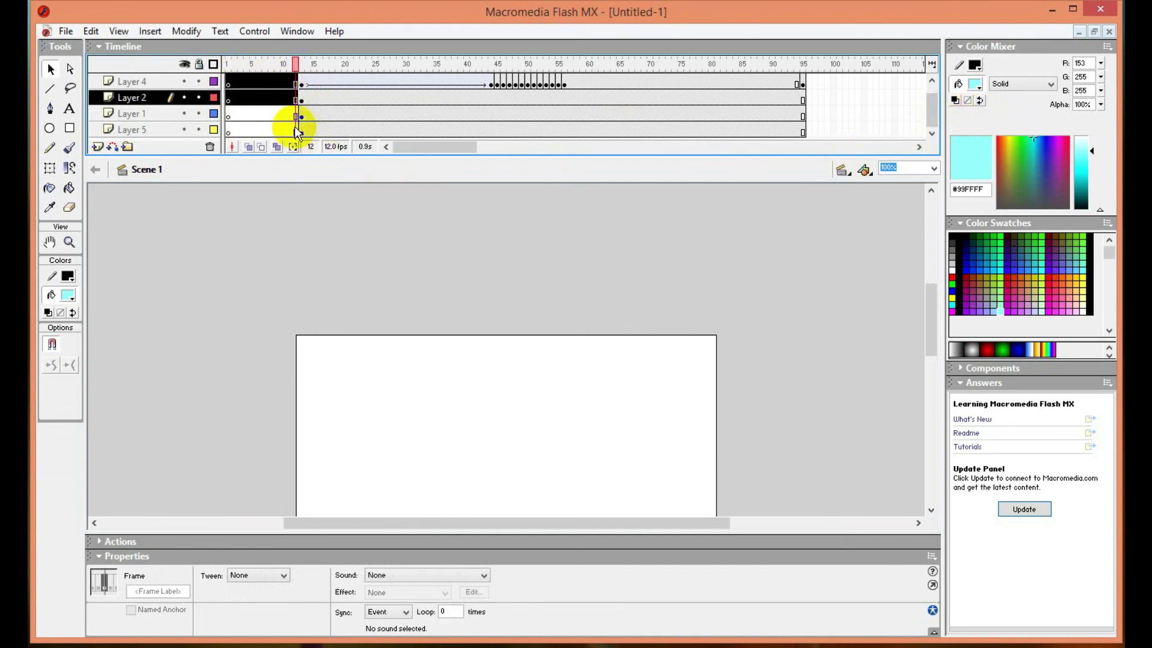
{"action": "left_click", "coordinate": [296, 132], "text": "shift"}
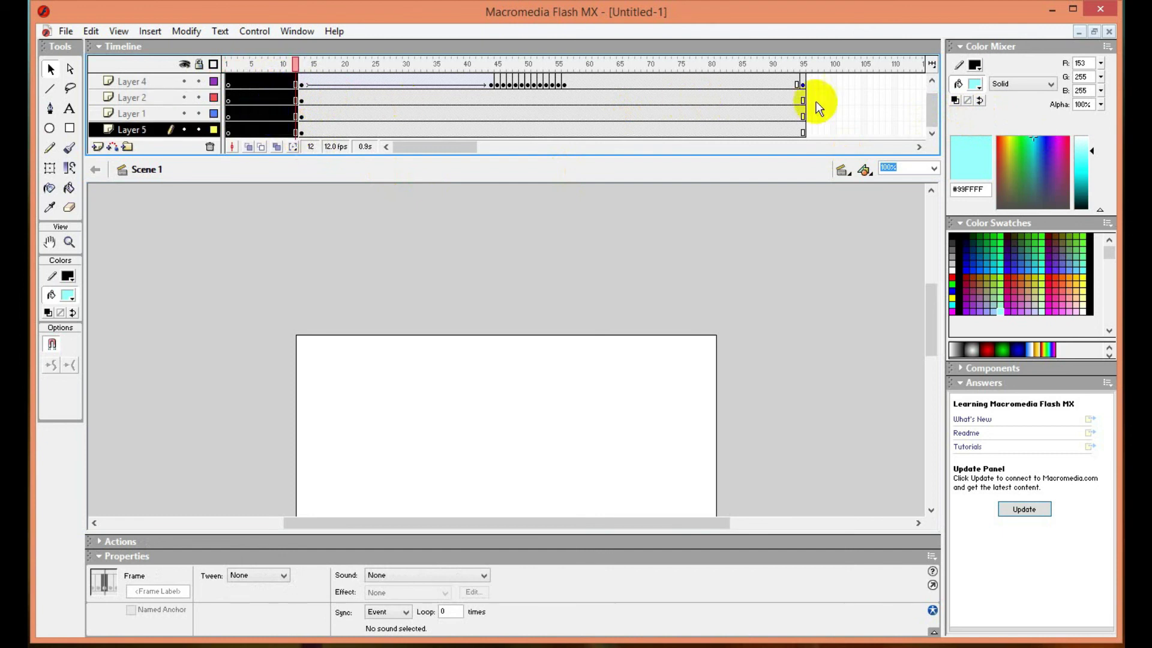
- Delete the artwork in frame 1 of Layer 3
{"action": "scroll", "coordinate": [936, 109], "scroll_direction": "up", "scroll_amount": 1}
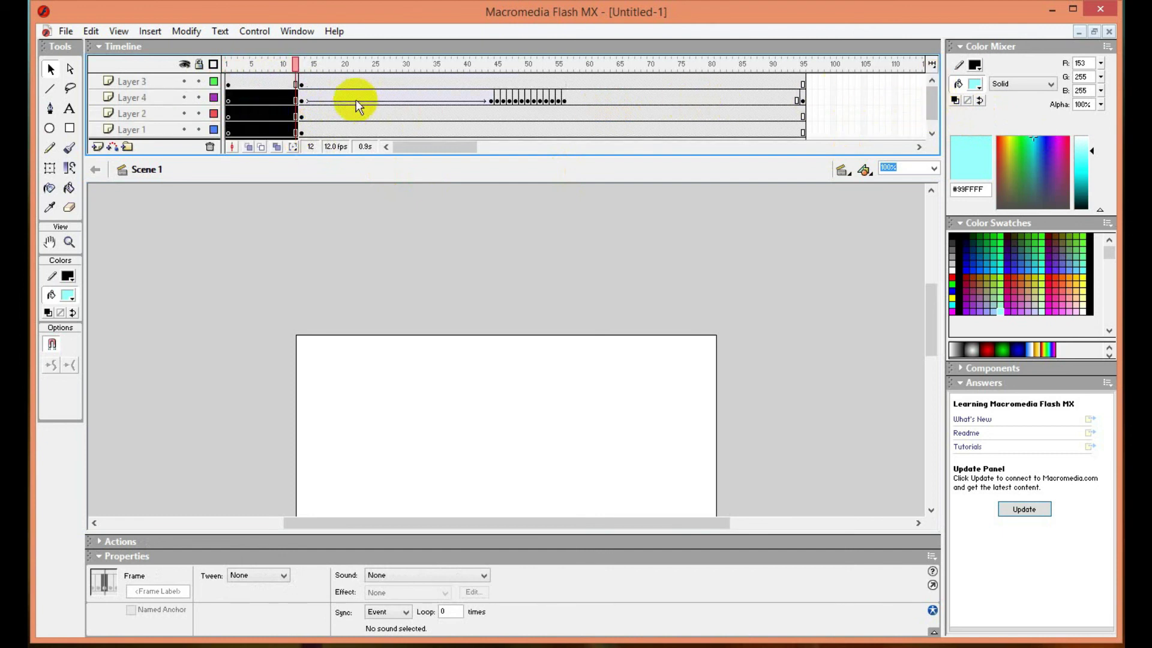
{"action": "left_click", "coordinate": [229, 83]}
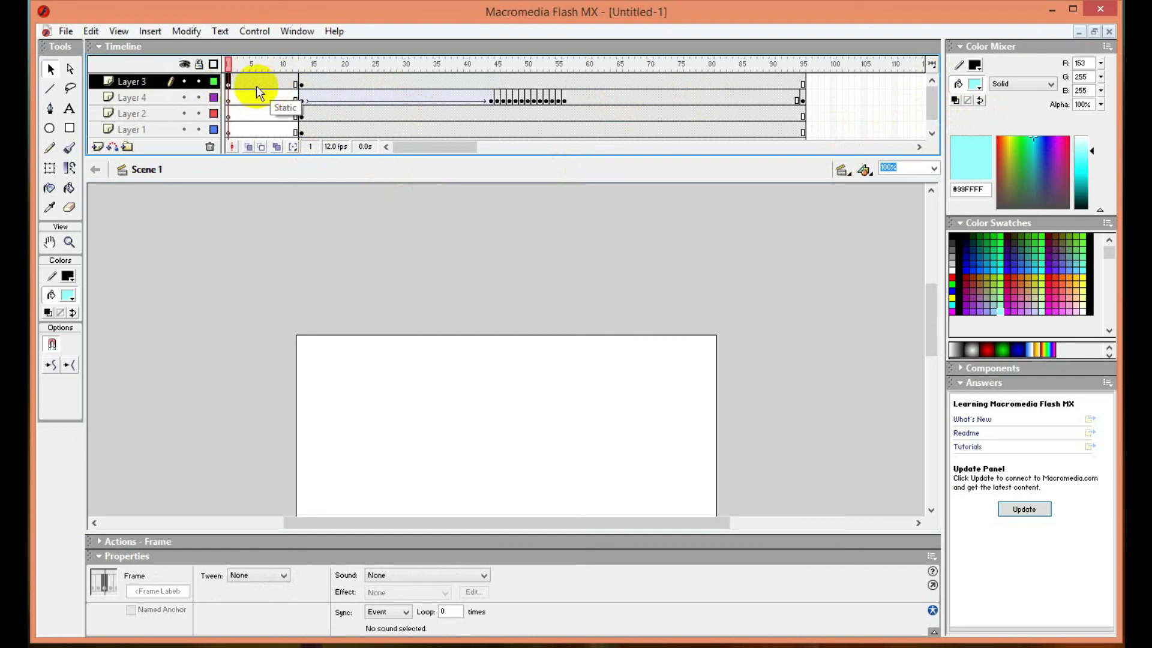
{"action": "key", "text": "ctrl+shift+a"}
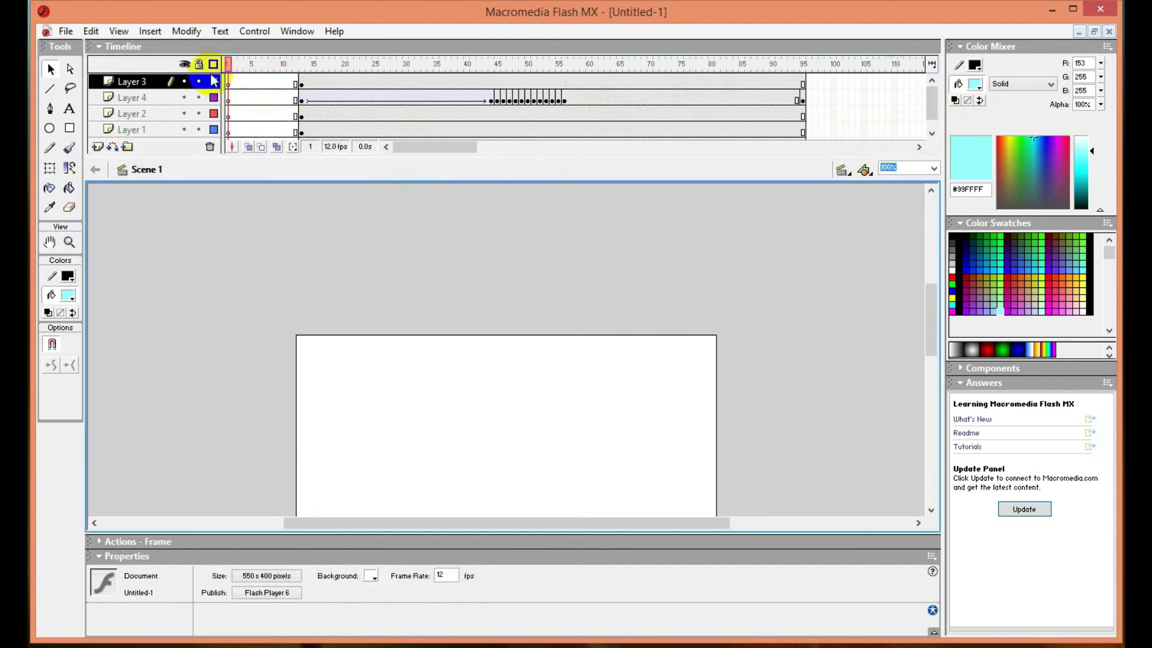
- Remove the empty frames 1 to 12 from all layers, Layer 3 through Layer 5
{"action": "left_click", "coordinate": [228, 82]}
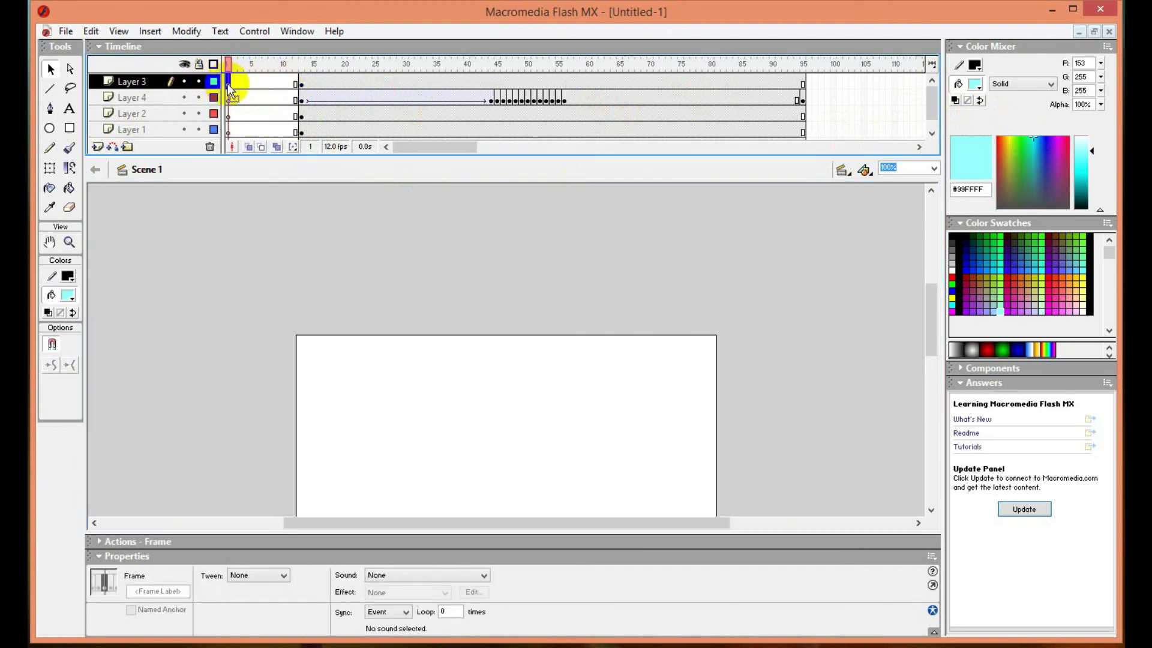
{"action": "left_click", "coordinate": [298, 84], "text": "shift"}
{"action": "left_click_drag", "start_coordinate": [931, 101], "coordinate": [935, 120]}
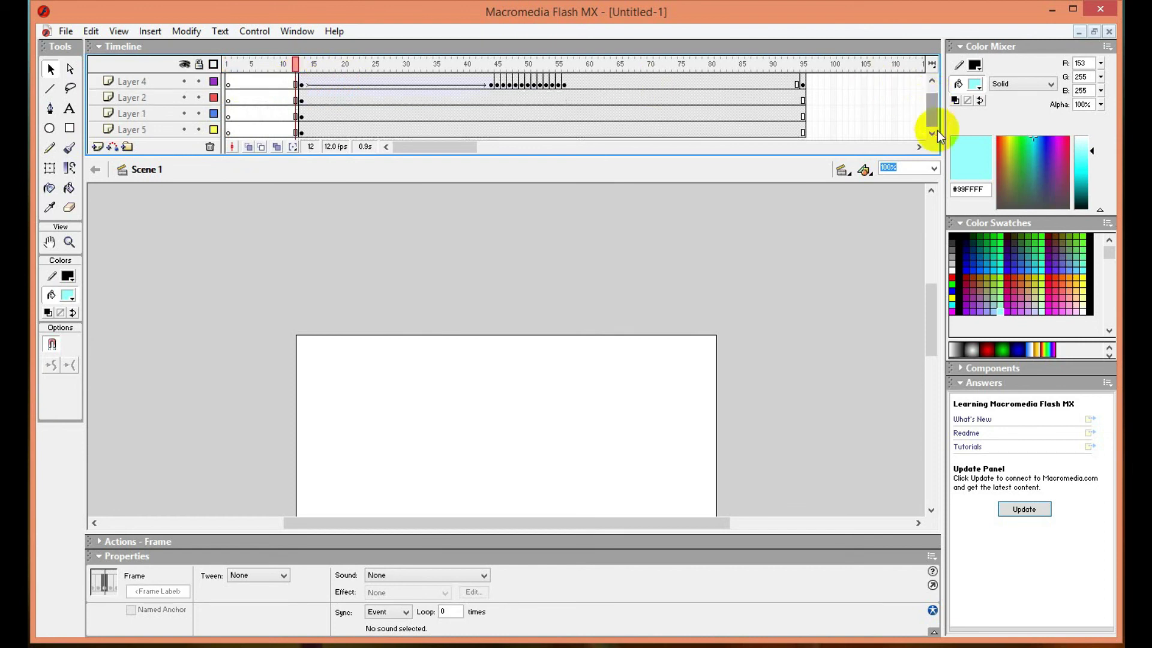
{"action": "left_click", "coordinate": [254, 126], "text": "shift"}
{"action": "right_click", "coordinate": [254, 123]}
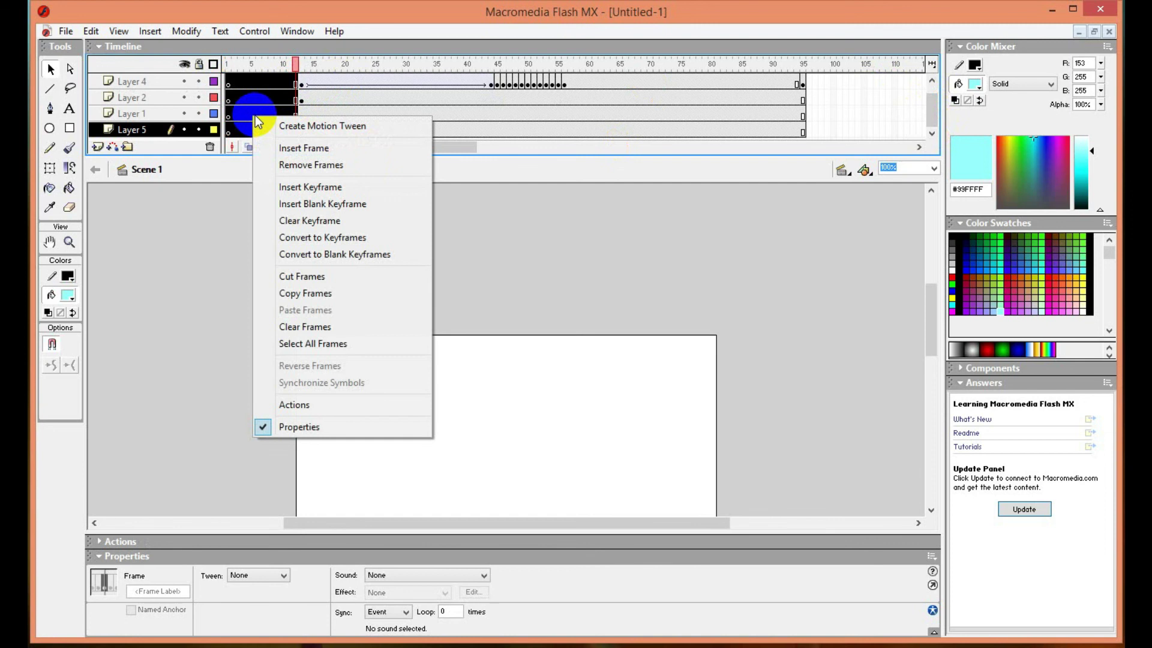
{"action": "left_click", "coordinate": [308, 220]}
{"action": "right_click", "coordinate": [268, 87]}
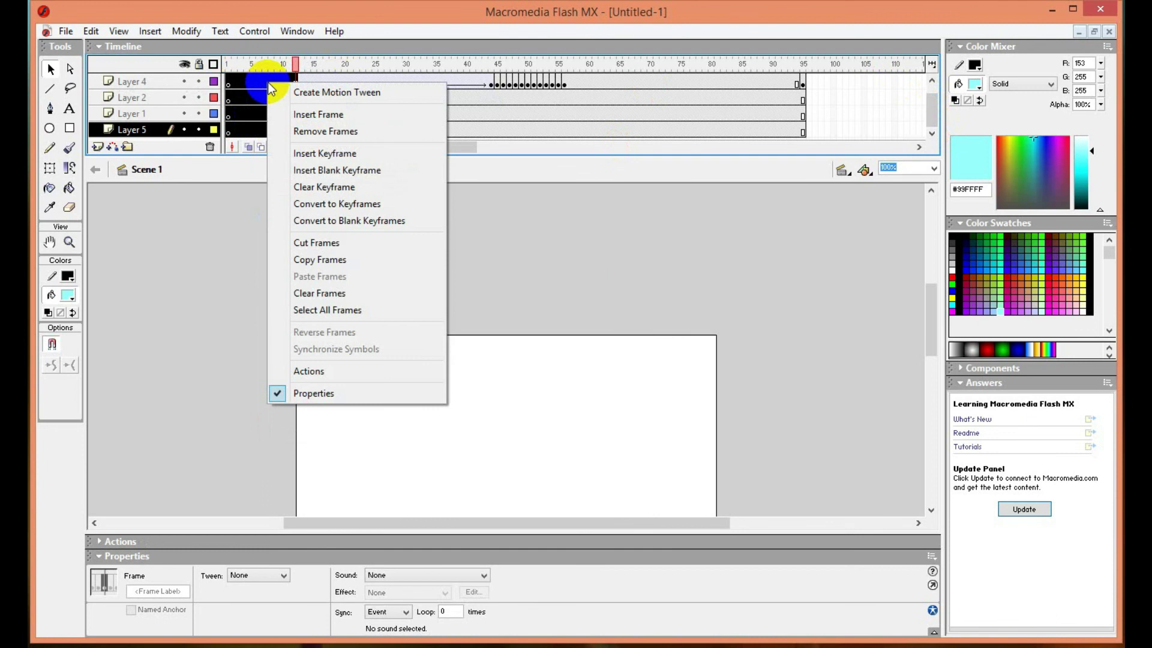
{"action": "left_click", "coordinate": [314, 131]}
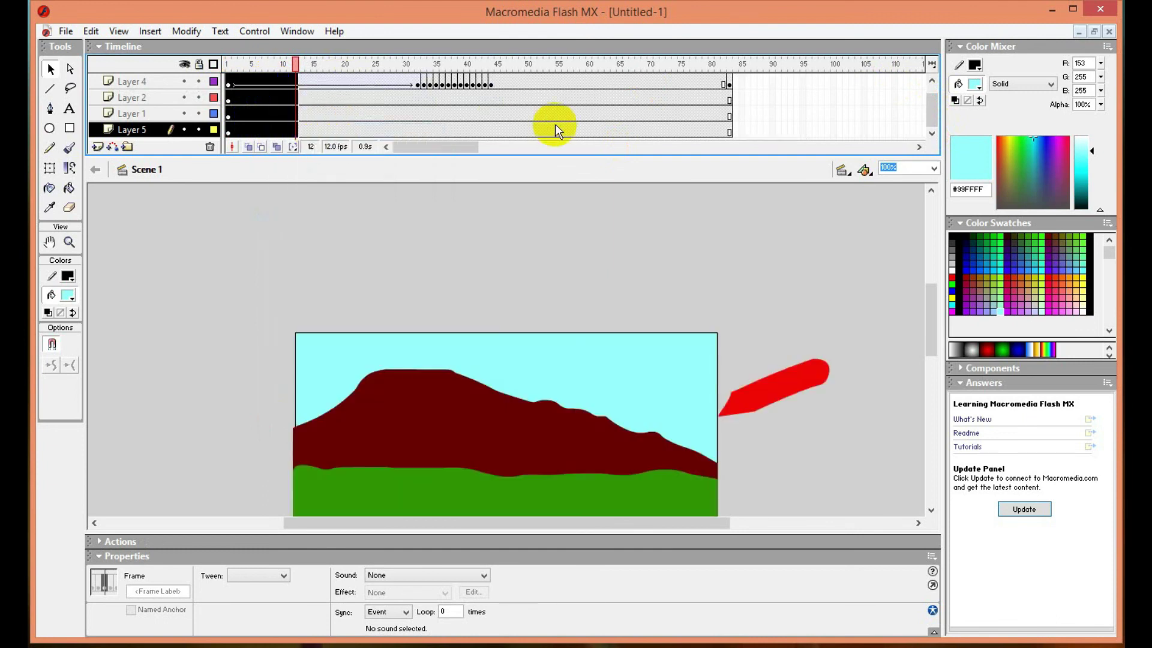
- Test the movie to check the shortened animation and close the preview
{"action": "mouse_move", "coordinate": [930, 103]}
{"action": "left_mouse_down"}
{"action": "mouse_move", "coordinate": [938, 89]}
{"action": "mouse_move", "coordinate": [944, 108]}
{"action": "left_mouse_up"}
{"action": "left_click", "coordinate": [255, 31]}
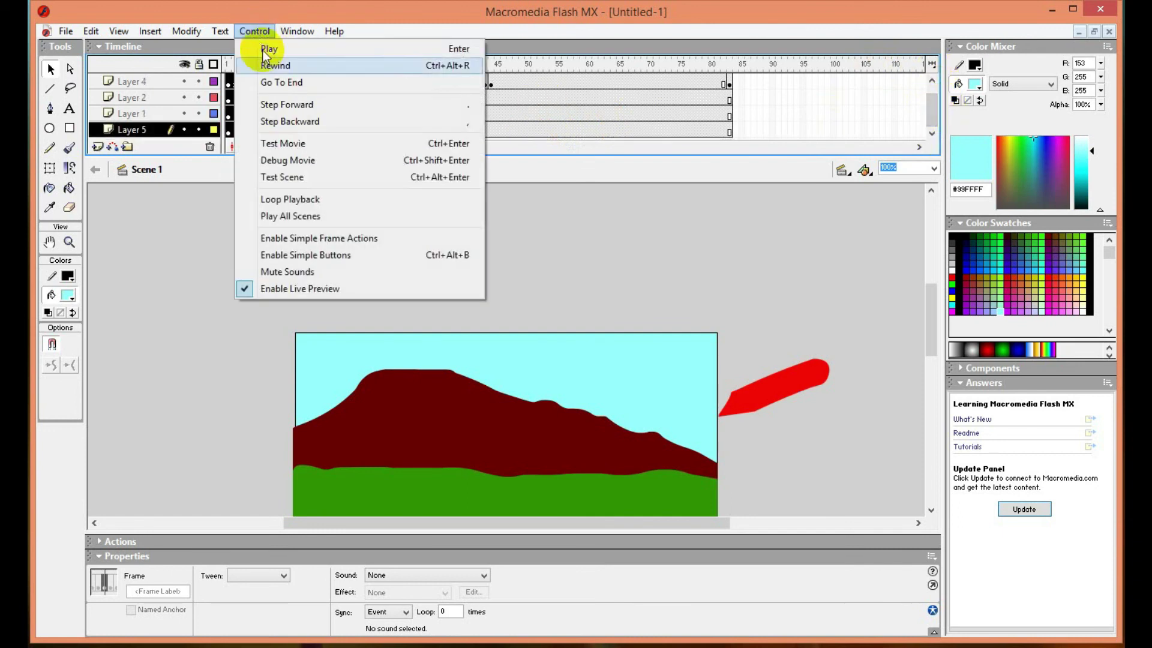
{"action": "left_click", "coordinate": [309, 144]}
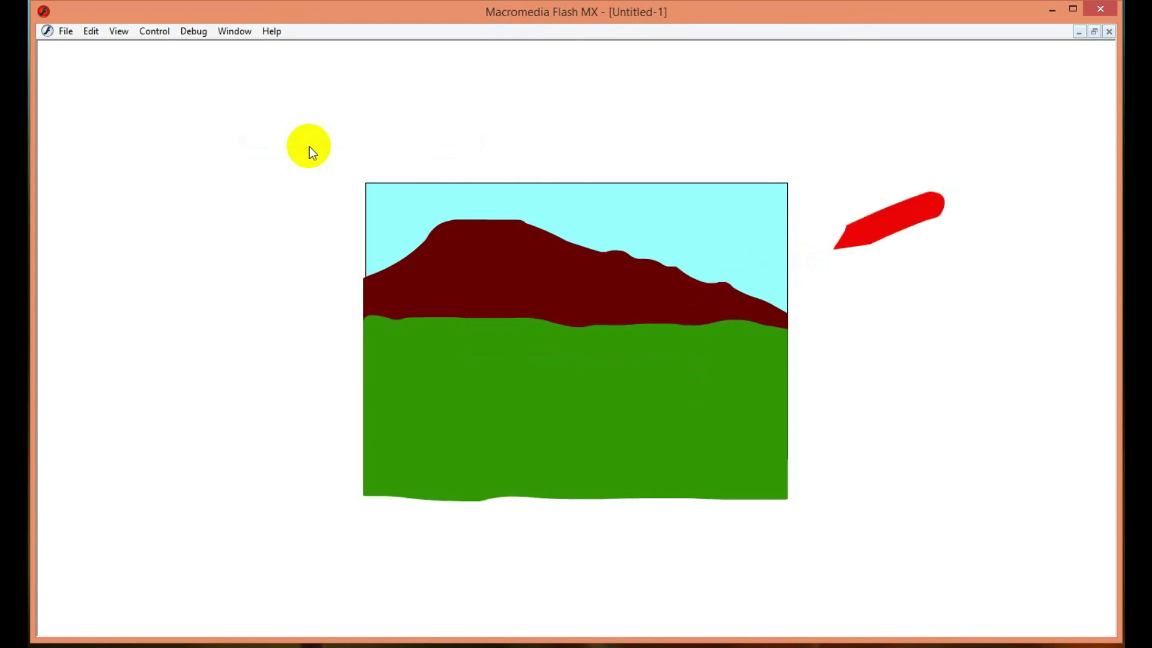
{"action": "left_click", "coordinate": [1107, 33]}
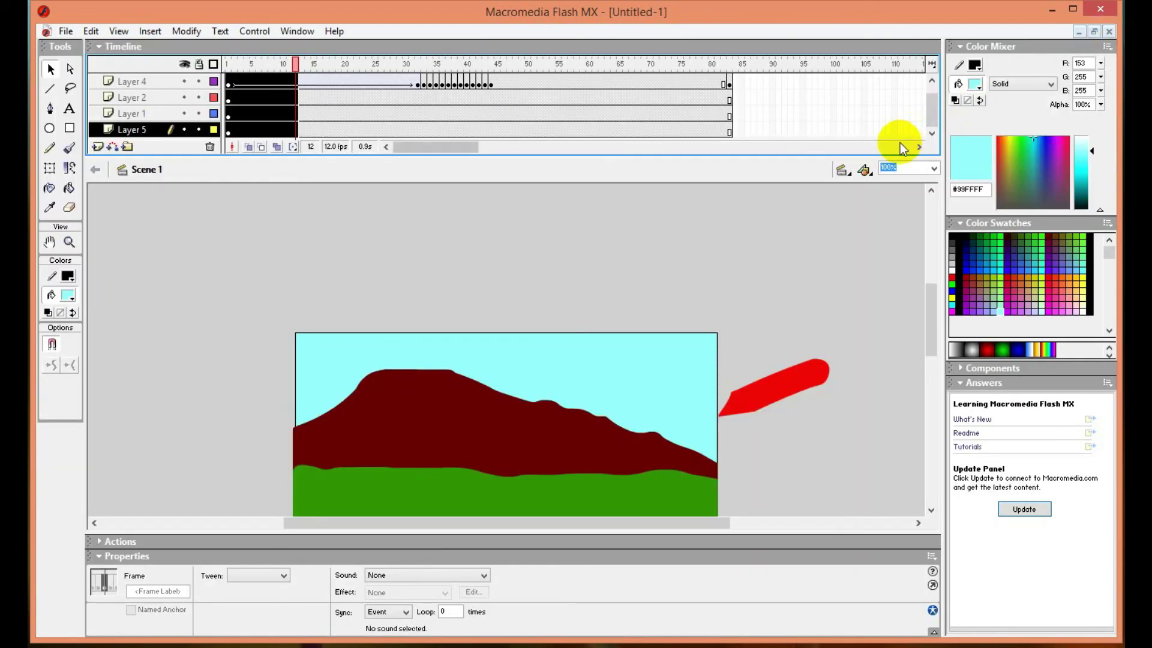